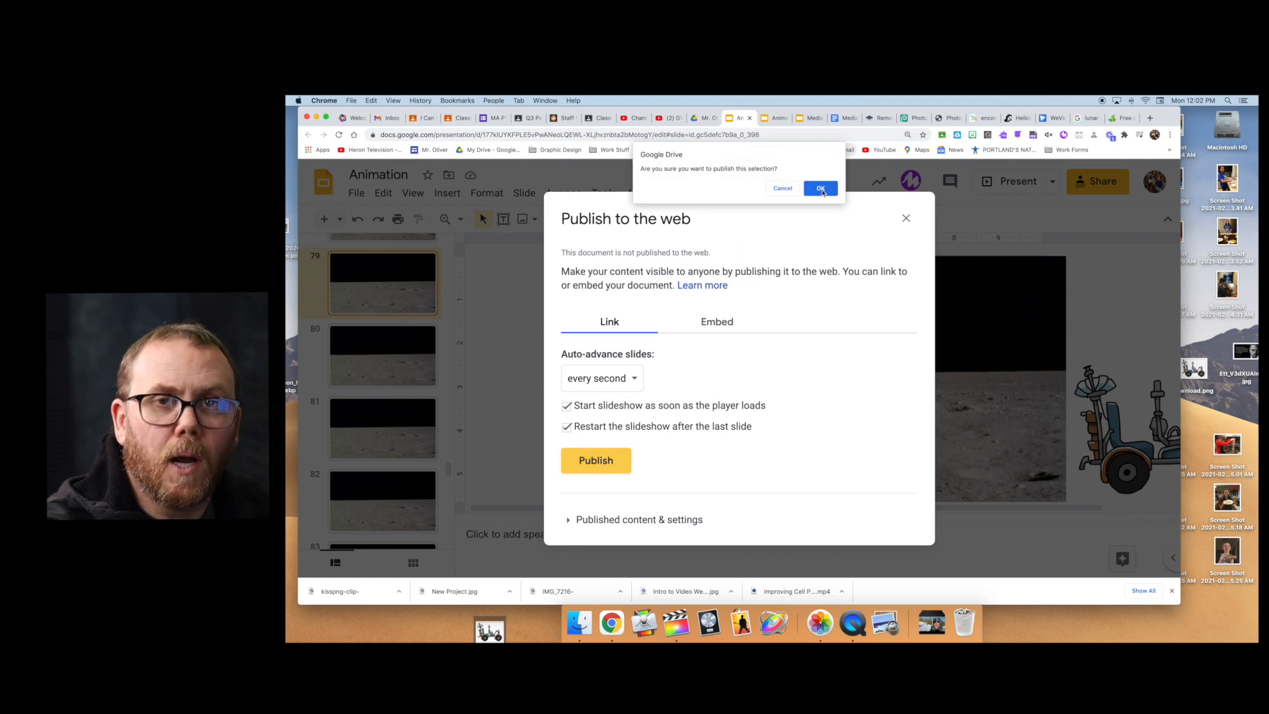
Confirm publishing the Animation presentation to the web and open its published link in a new browser tab with delayms set to 100
click(821, 189)
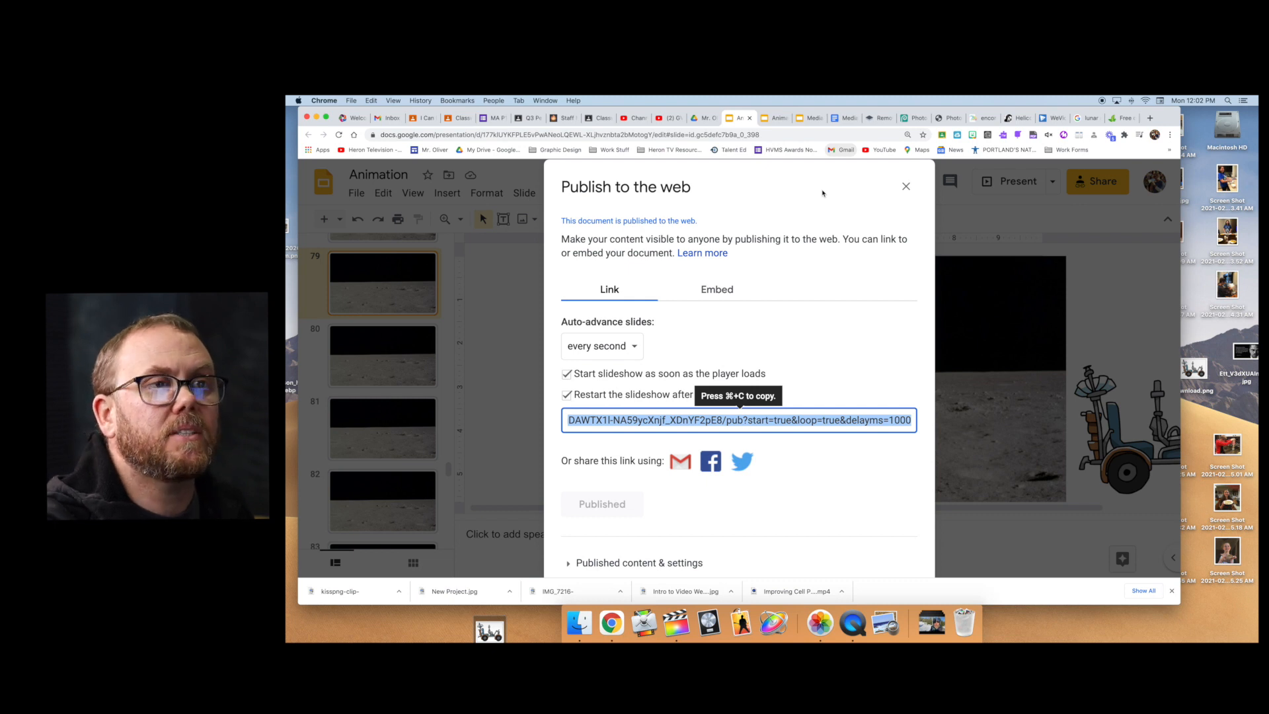
click(1151, 119)
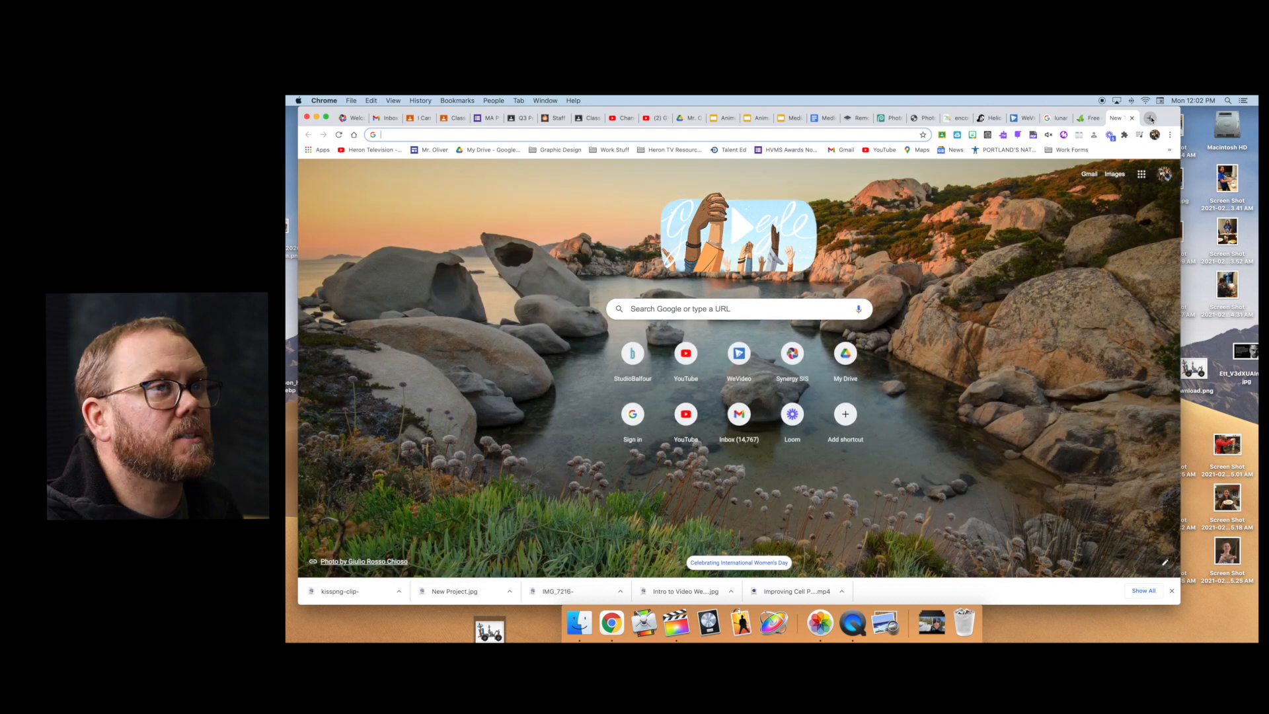
text(https://docs.google.com/presentation/d/e/2PACX-1vR9Q54Fg9i6_VMYXLVhl1a7hRy84YRv5DvXv3lu__uQFbQiBv8uDAWTX1l-NA59ycXnjf_XDnYF2pE8/pub?start=true&loop=true&delayms=1000)
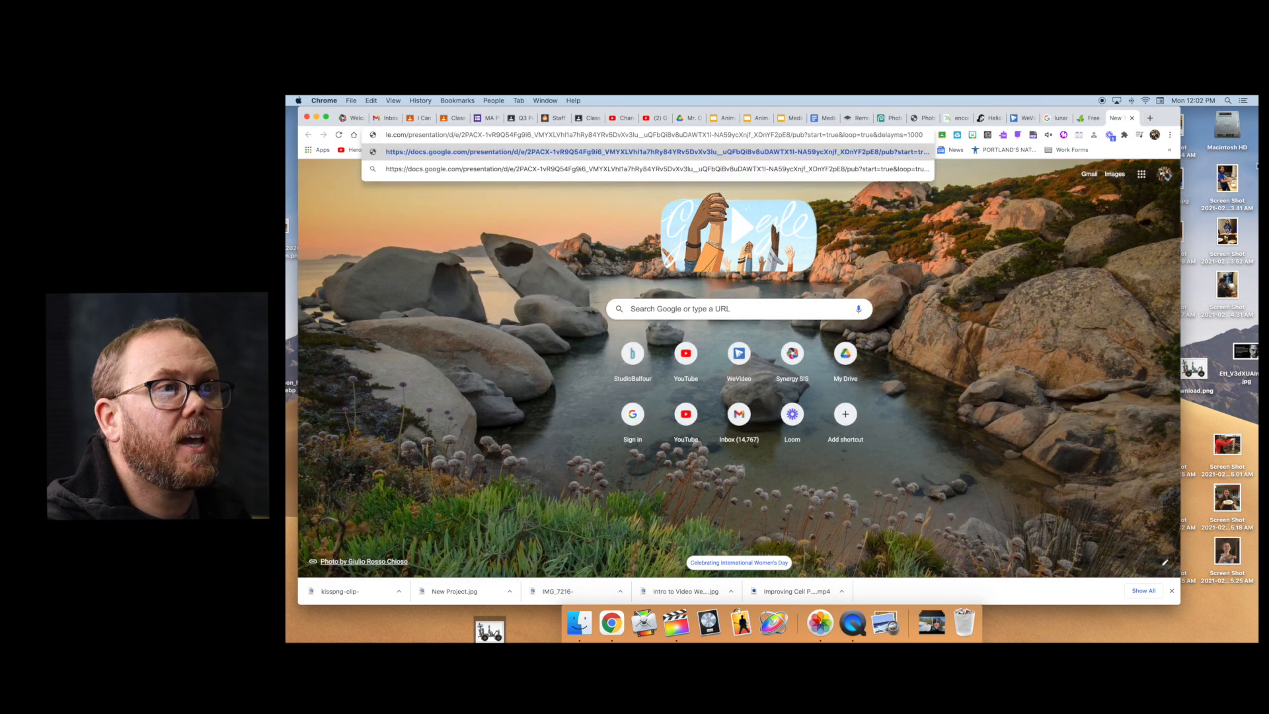
key(BackSpace)
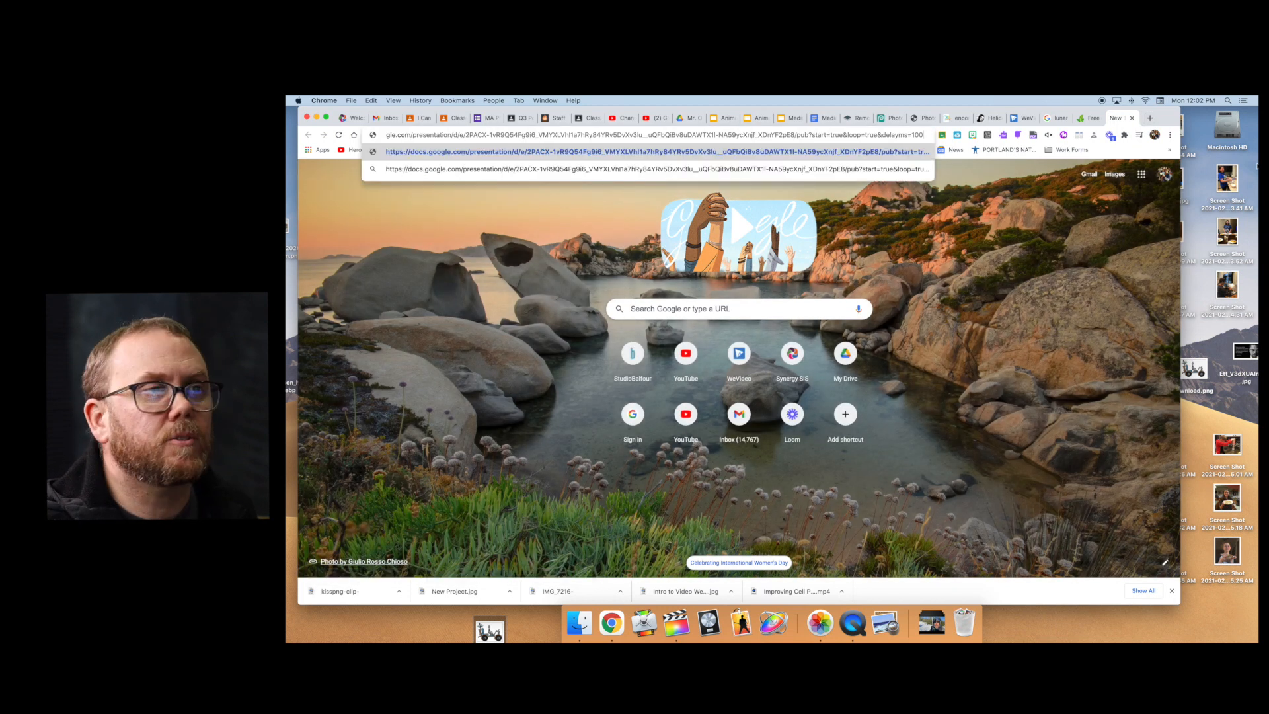
key(Return)
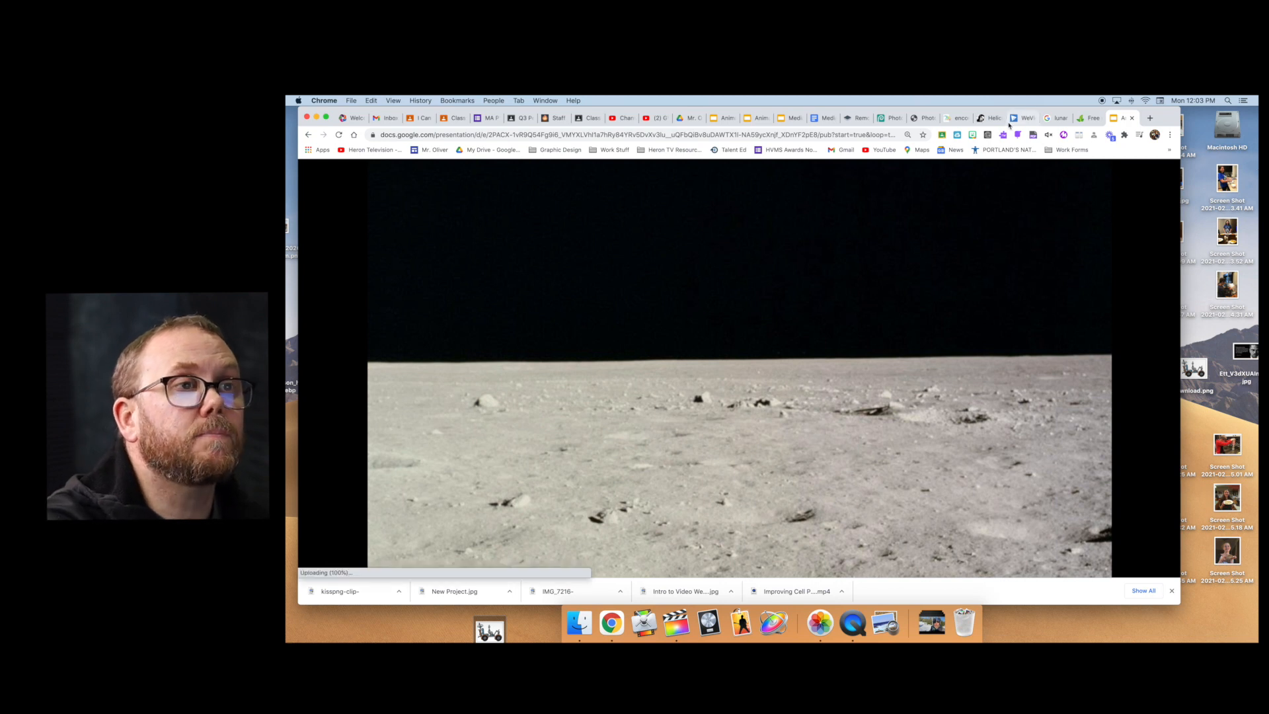
Switch to WeVideo and start a screen-only recording of Screen 1 with the default internal microphone
click(1030, 118)
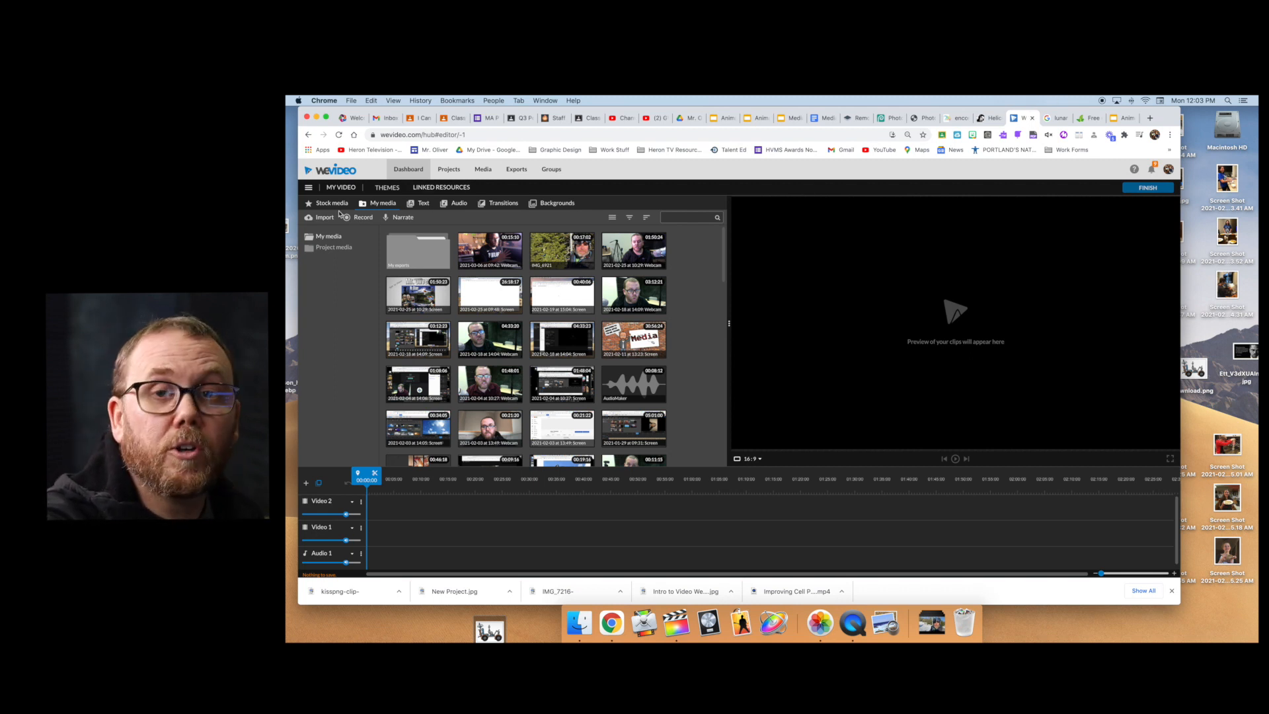
click(365, 217)
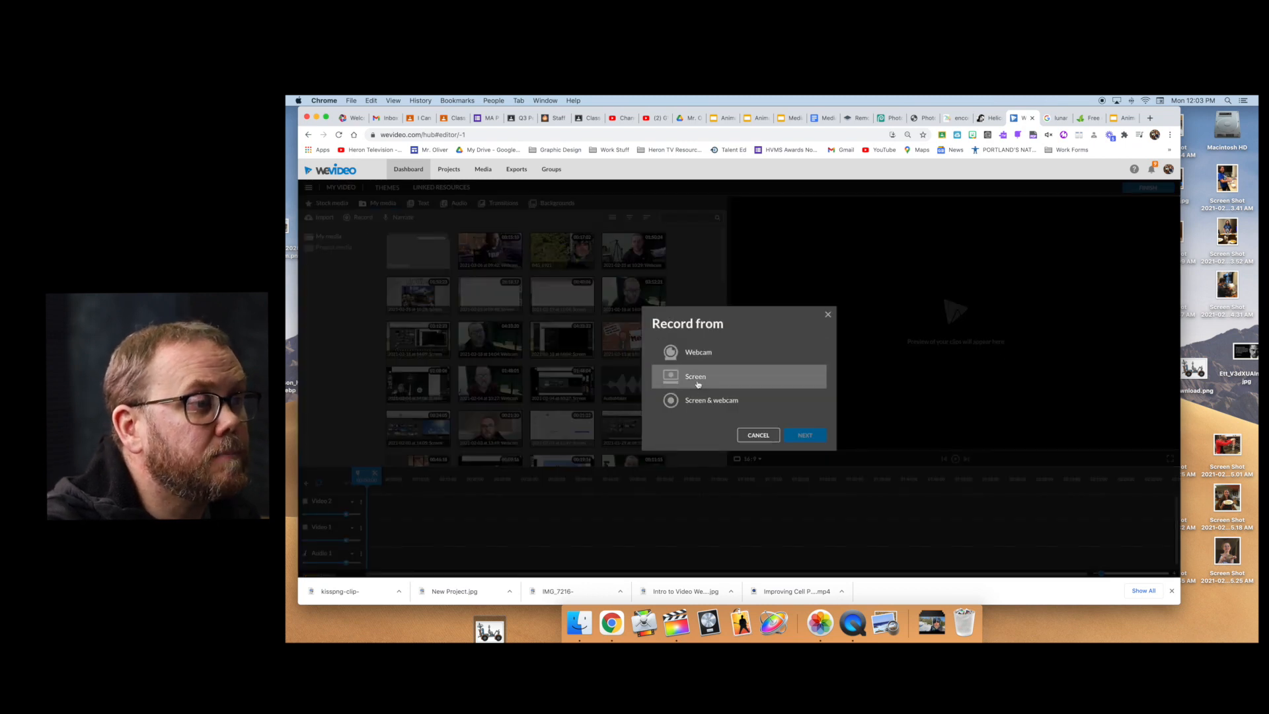
click(697, 379)
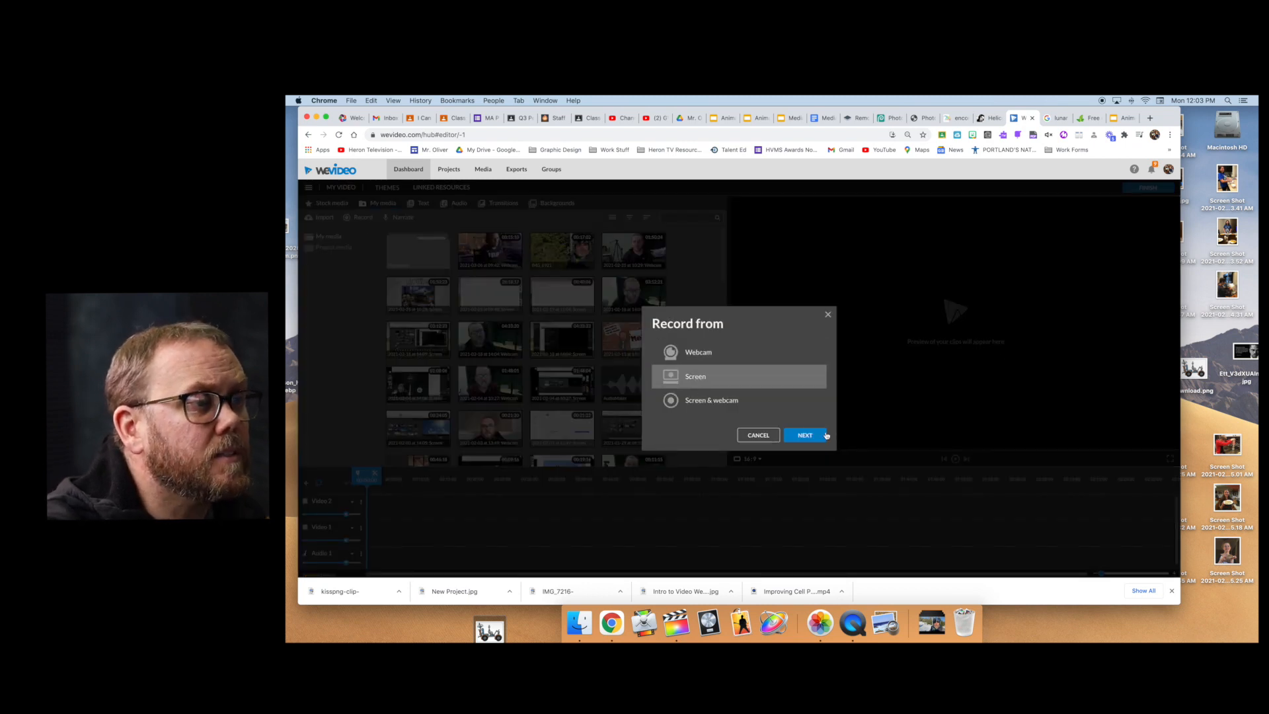
click(805, 435)
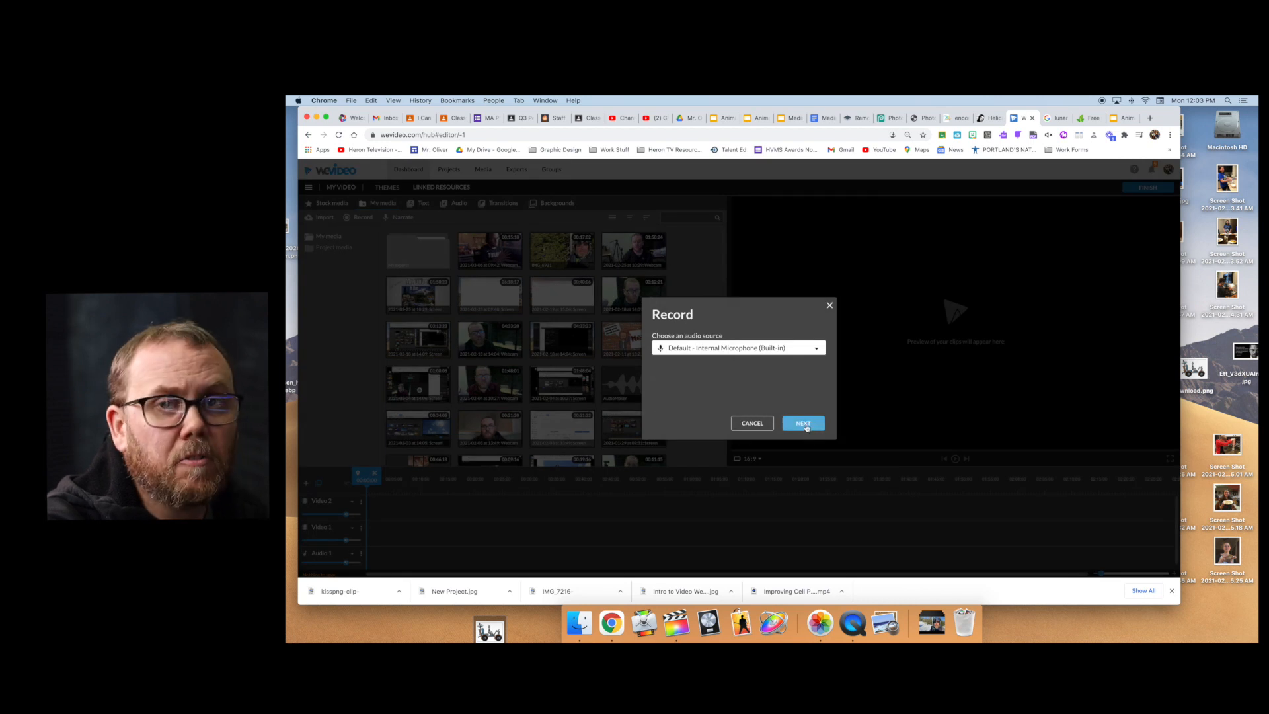
click(804, 425)
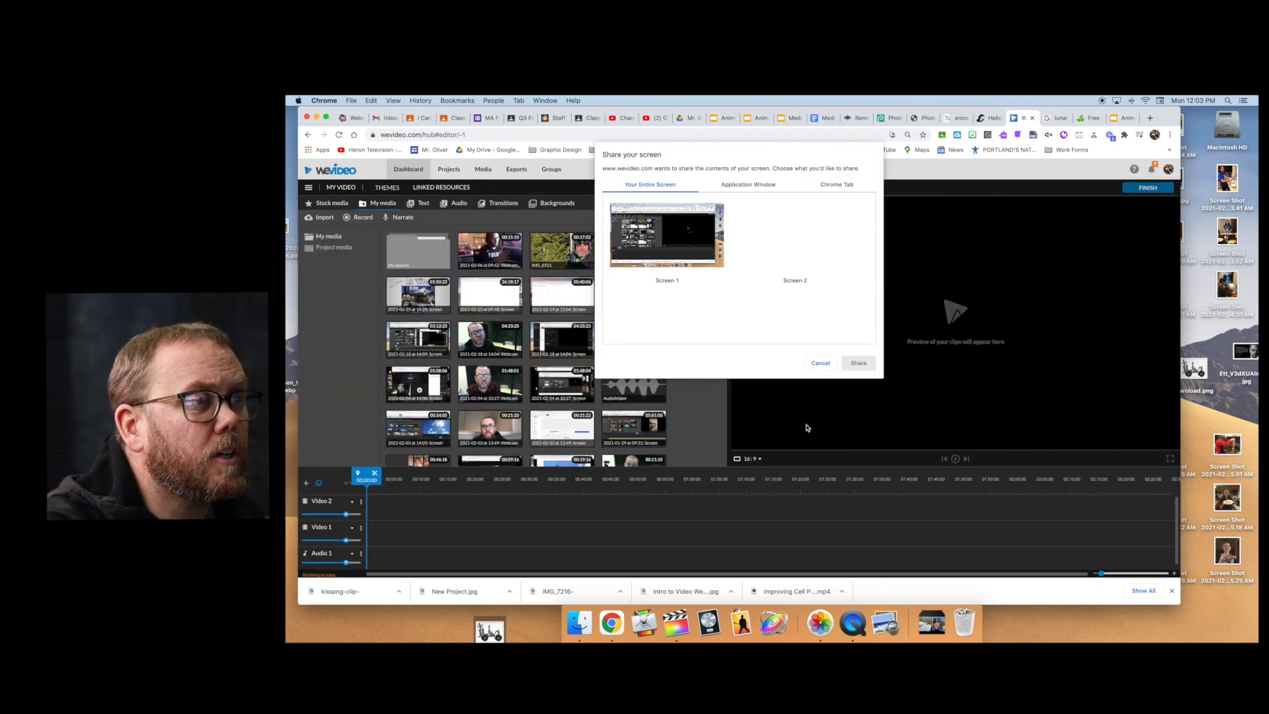
click(687, 244)
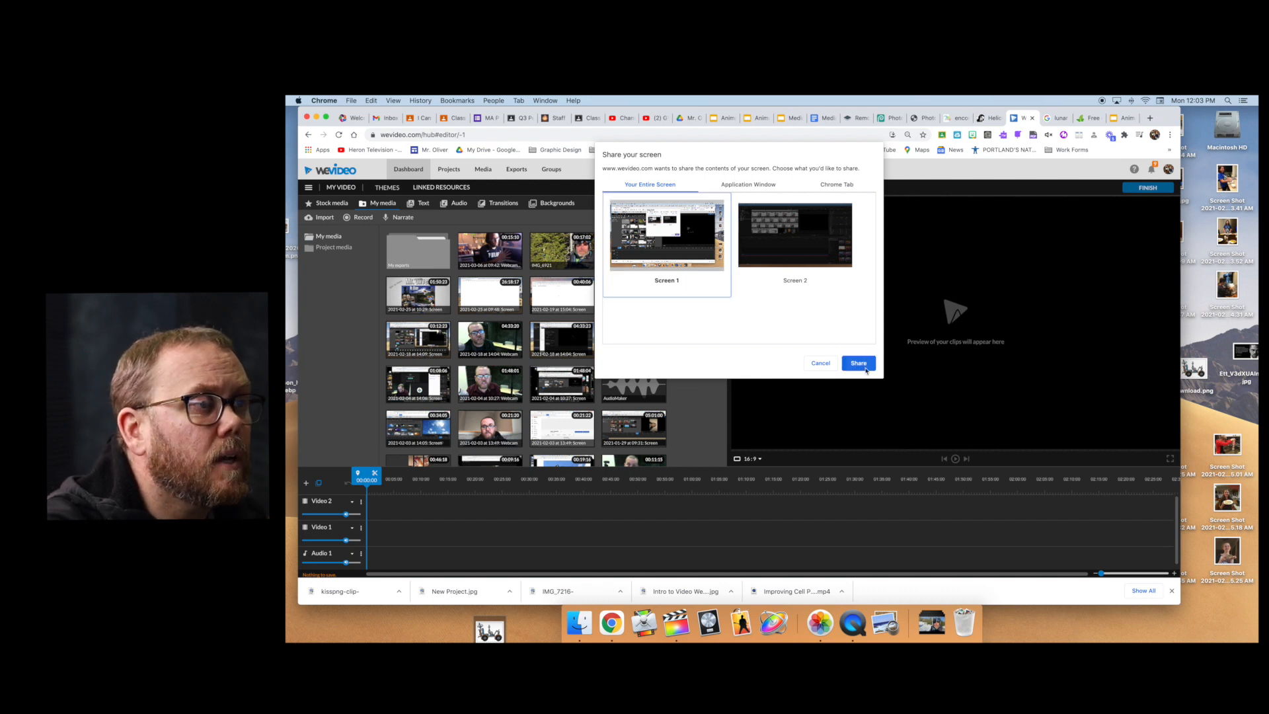
click(865, 368)
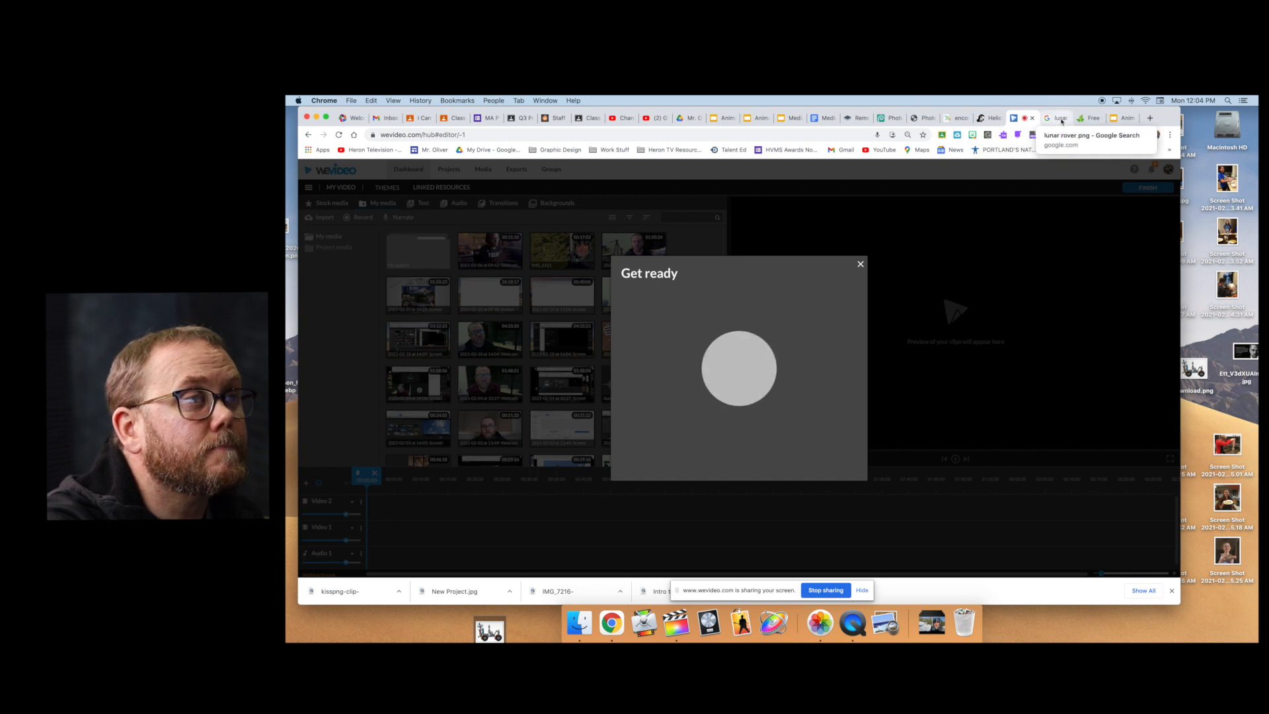
Record the published lunar rover slideshow as it plays, stop sharing the screen, and save the recording in WeVideo
click(1122, 119)
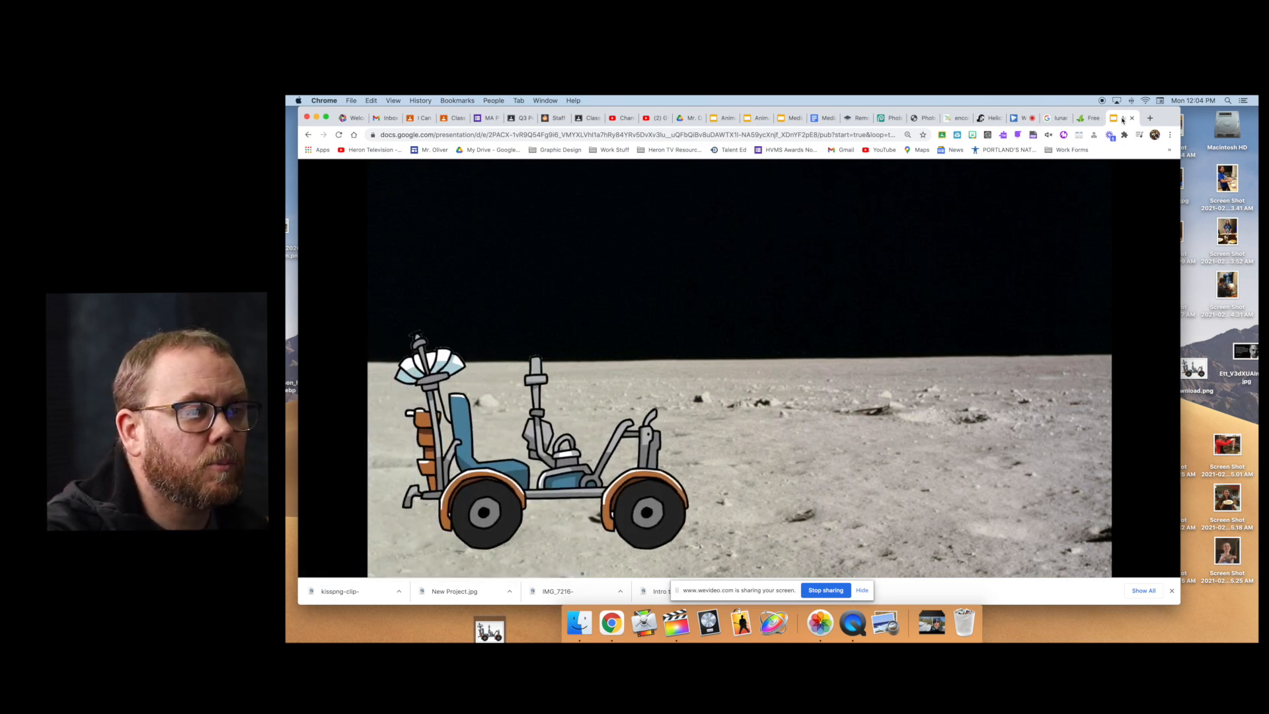
click(826, 591)
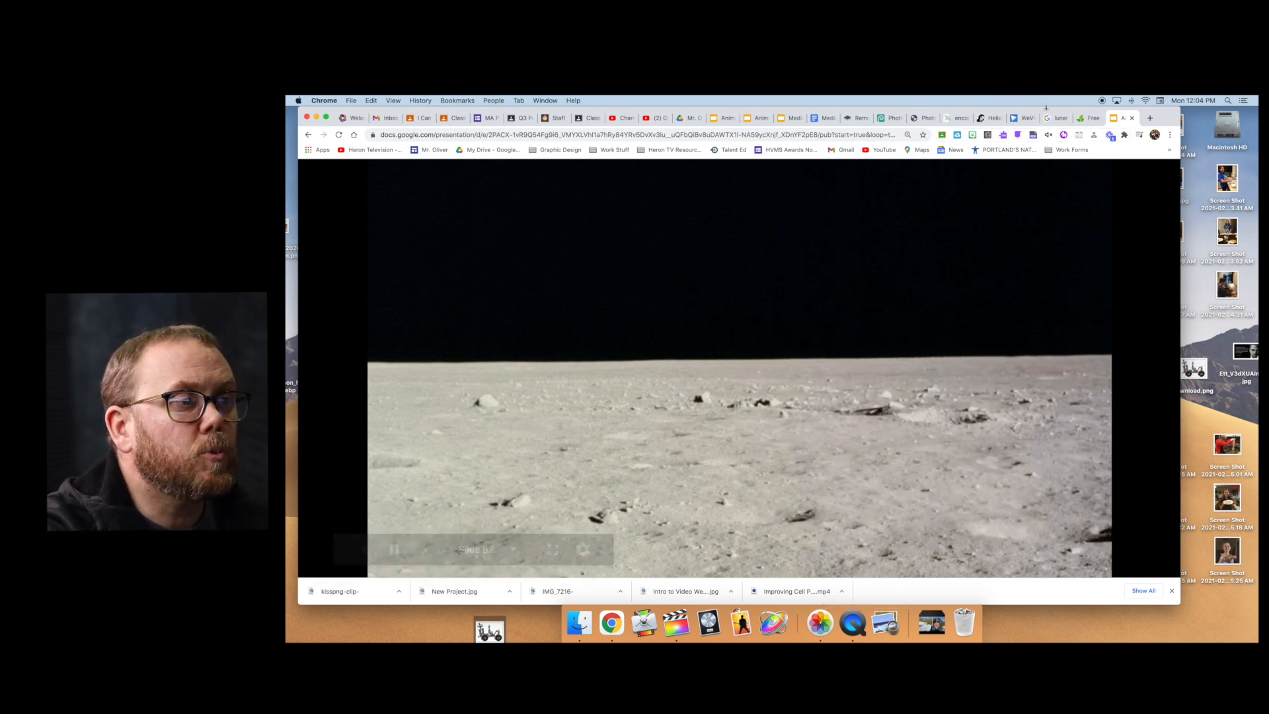
click(1024, 119)
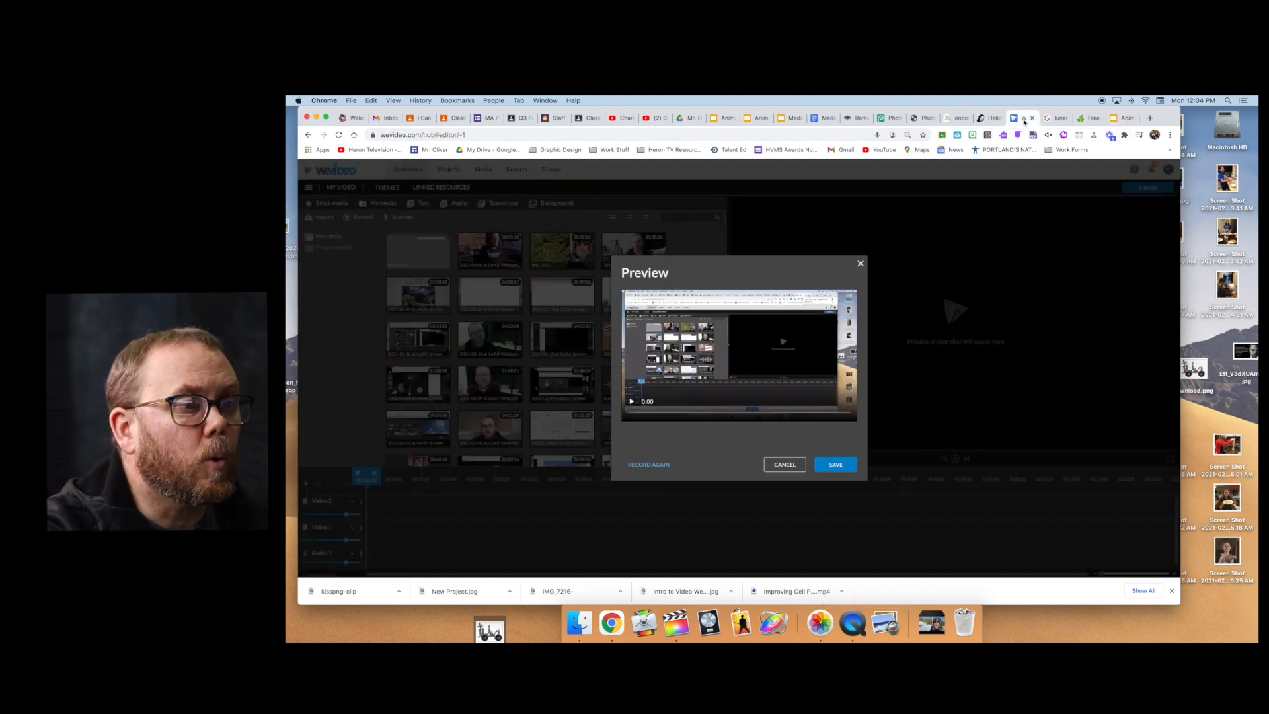
click(836, 466)
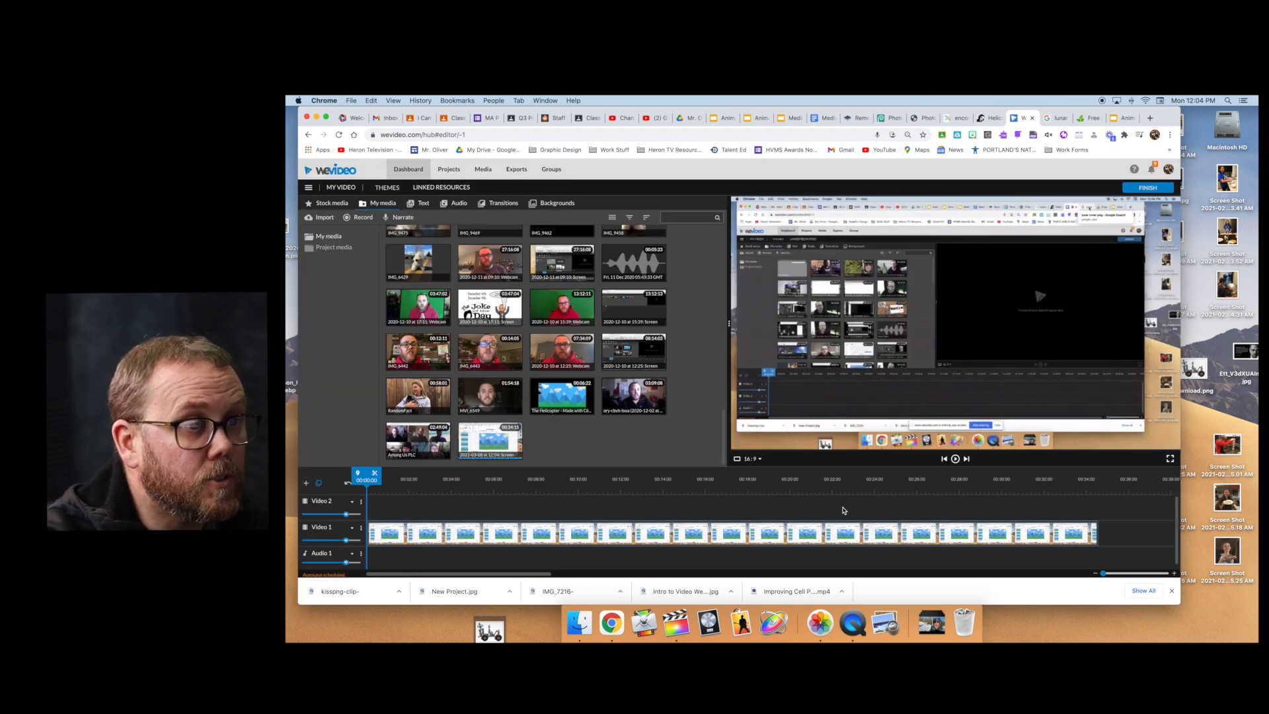
Split the recording where the full-window moon slideshow begins, delete the part before it, and move the remainder to the timeline start
drag(367, 474, 647, 480)
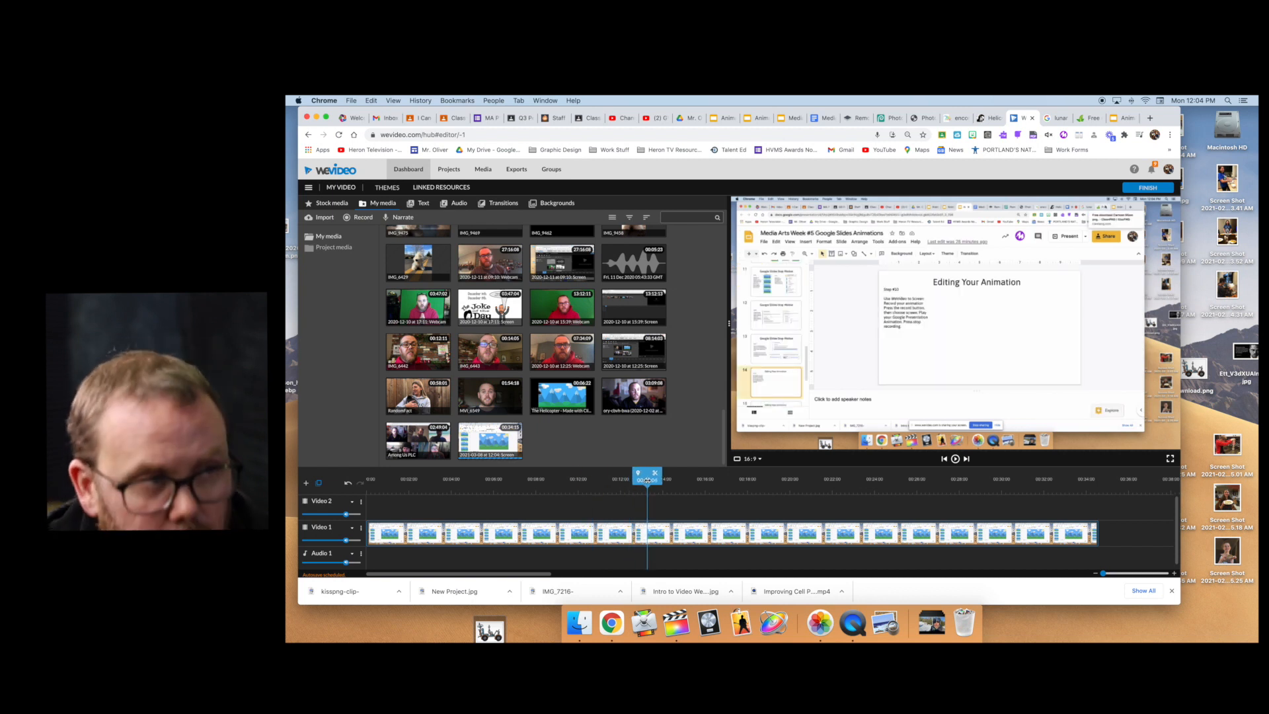
drag(647, 480, 750, 478)
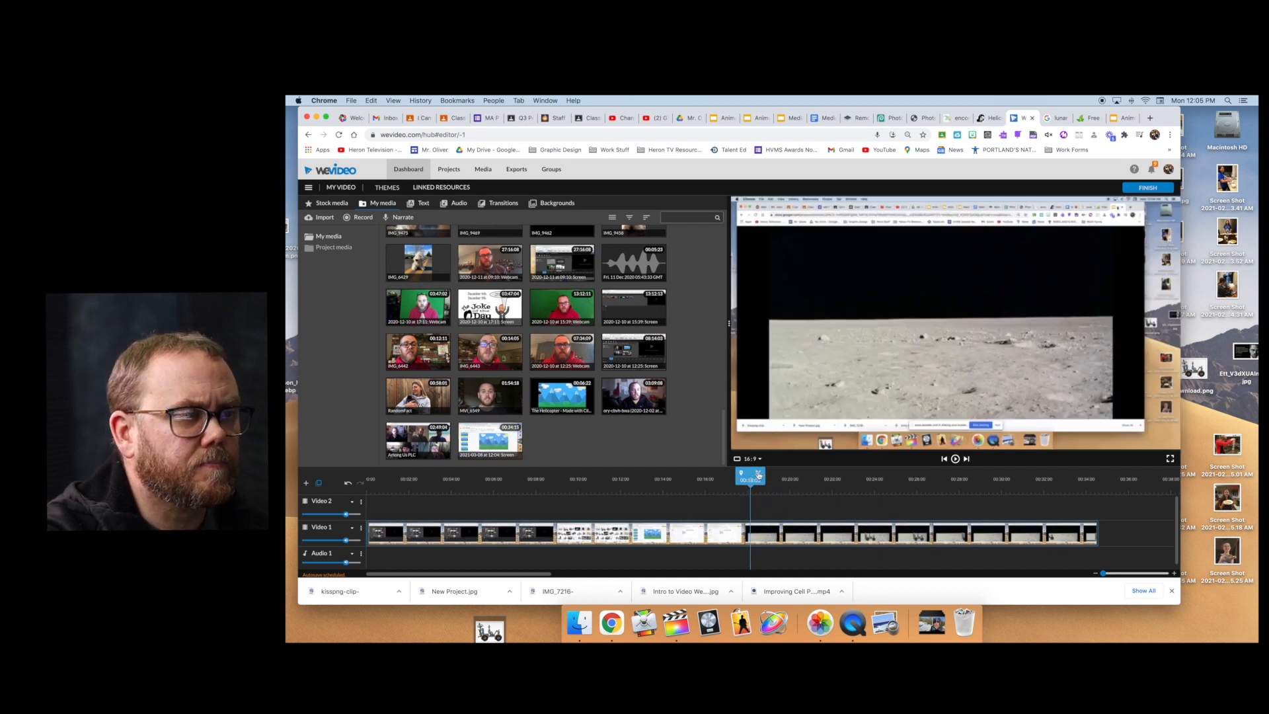
click(759, 475)
click(712, 538)
key(Delete)
drag(780, 527, 380, 529)
Play the clip to find where the rover animation loops, and trim the clip's end back to about 12 seconds
key(space)
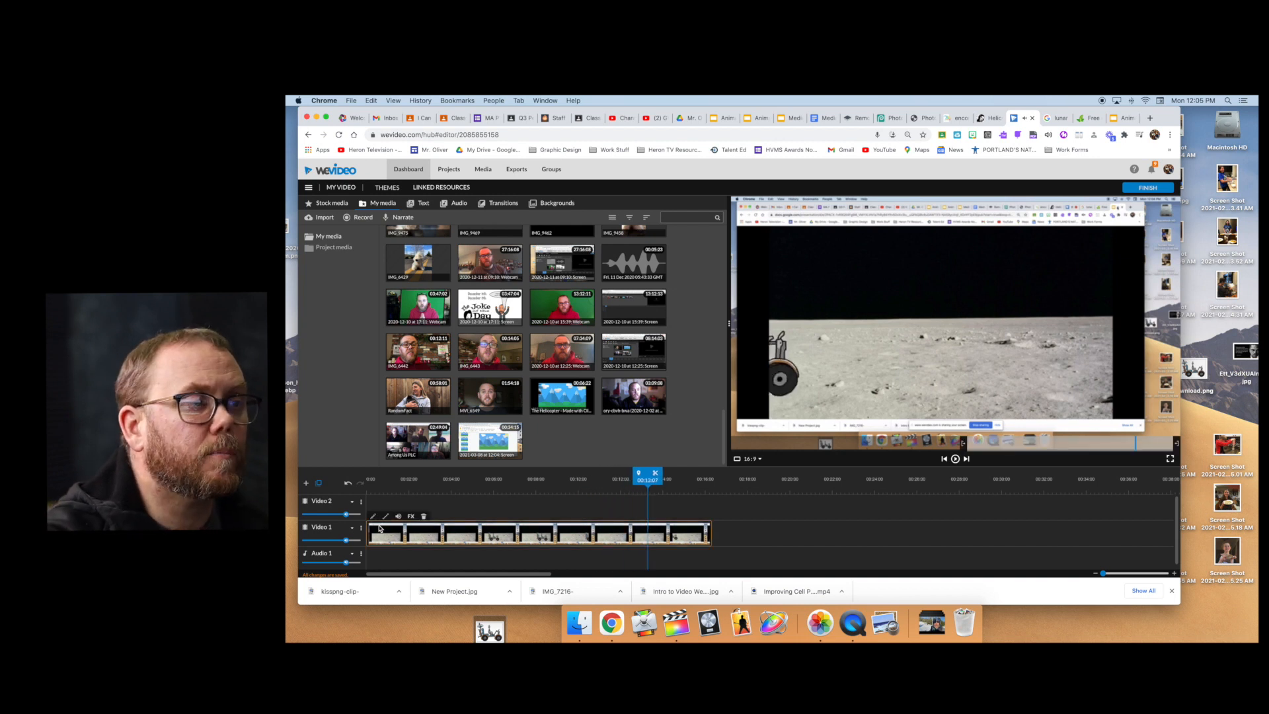
drag(651, 474, 638, 474)
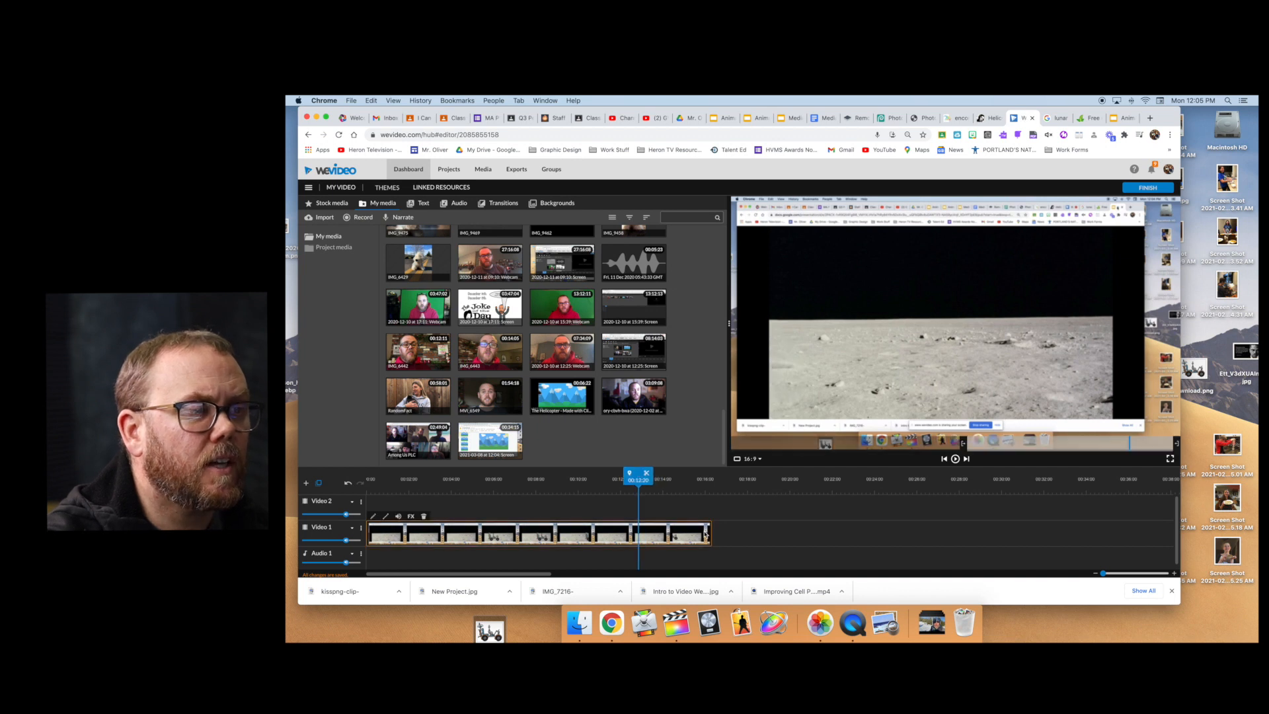
drag(711, 530, 641, 530)
drag(643, 478, 627, 477)
key(space)
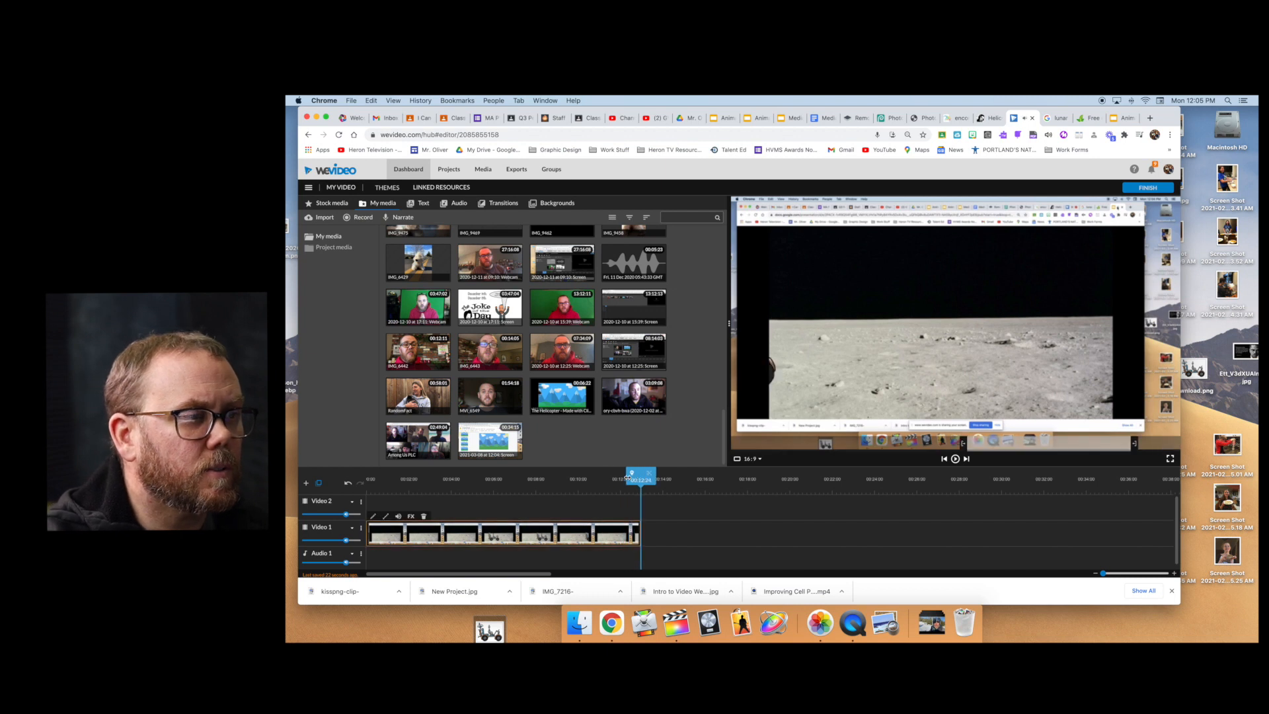
drag(638, 527, 632, 528)
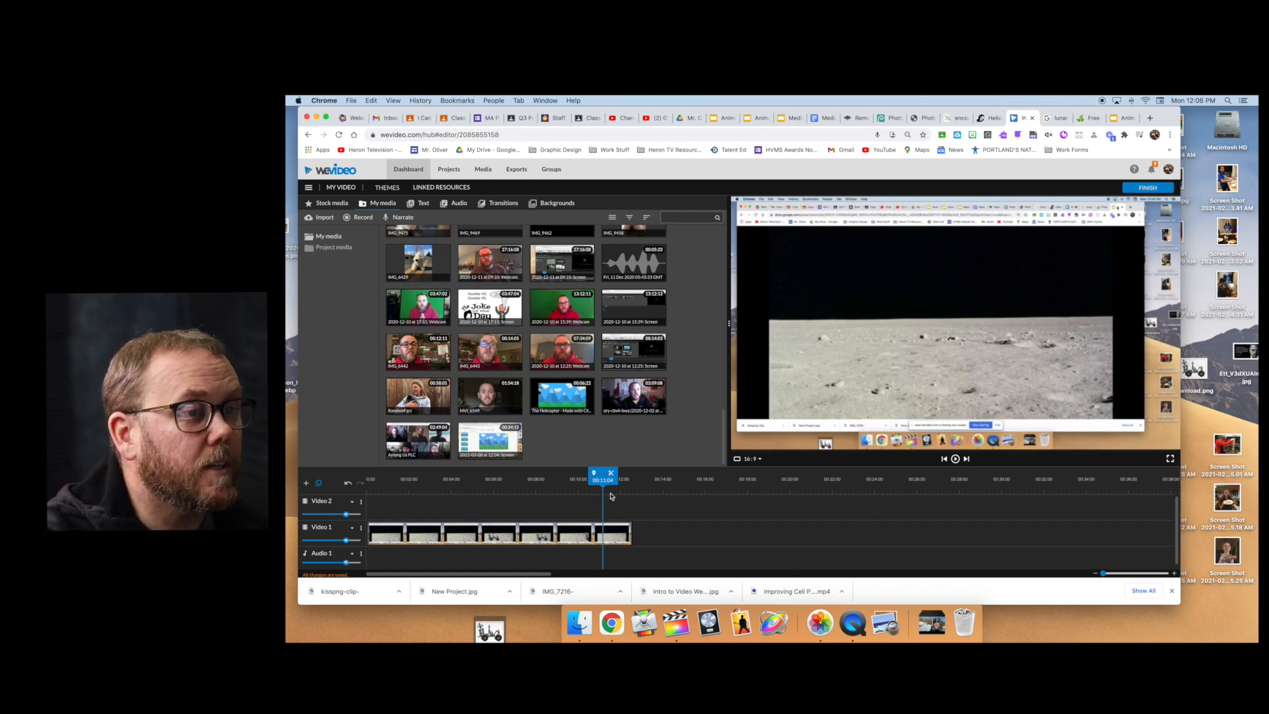
Set the screen recording clip's audio level to 0% and save the changes
double_click(574, 535)
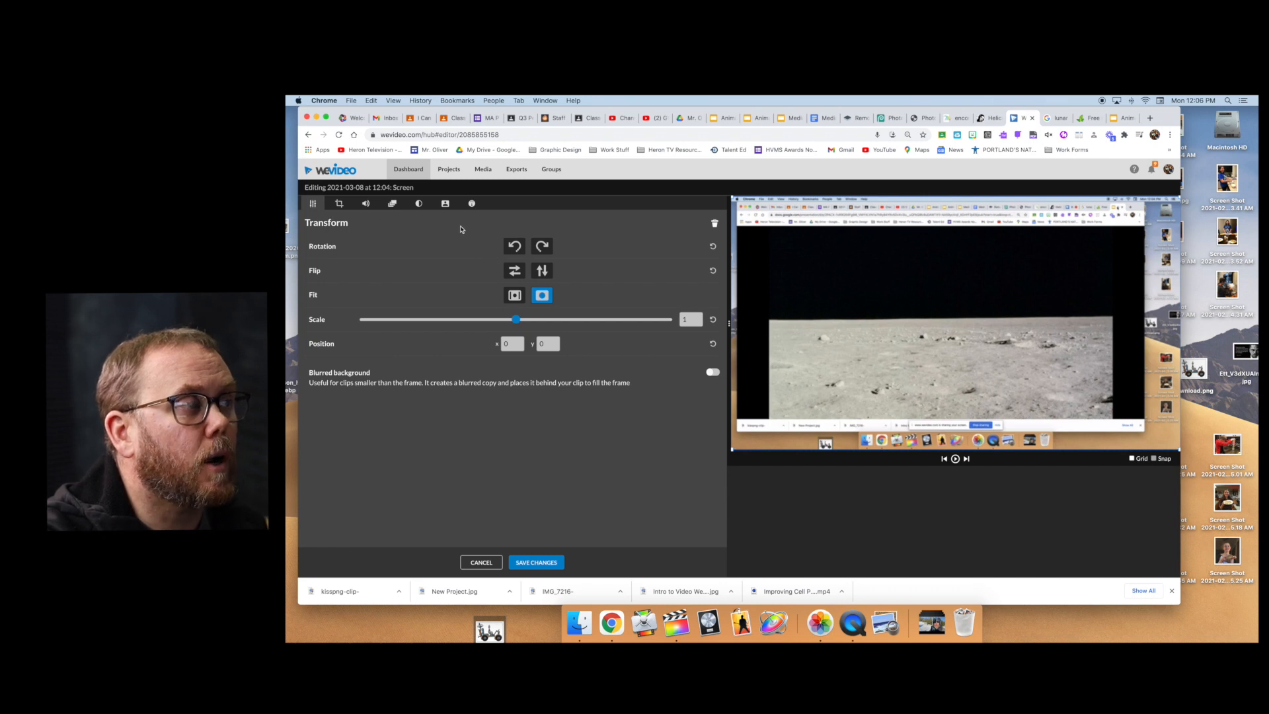
click(339, 205)
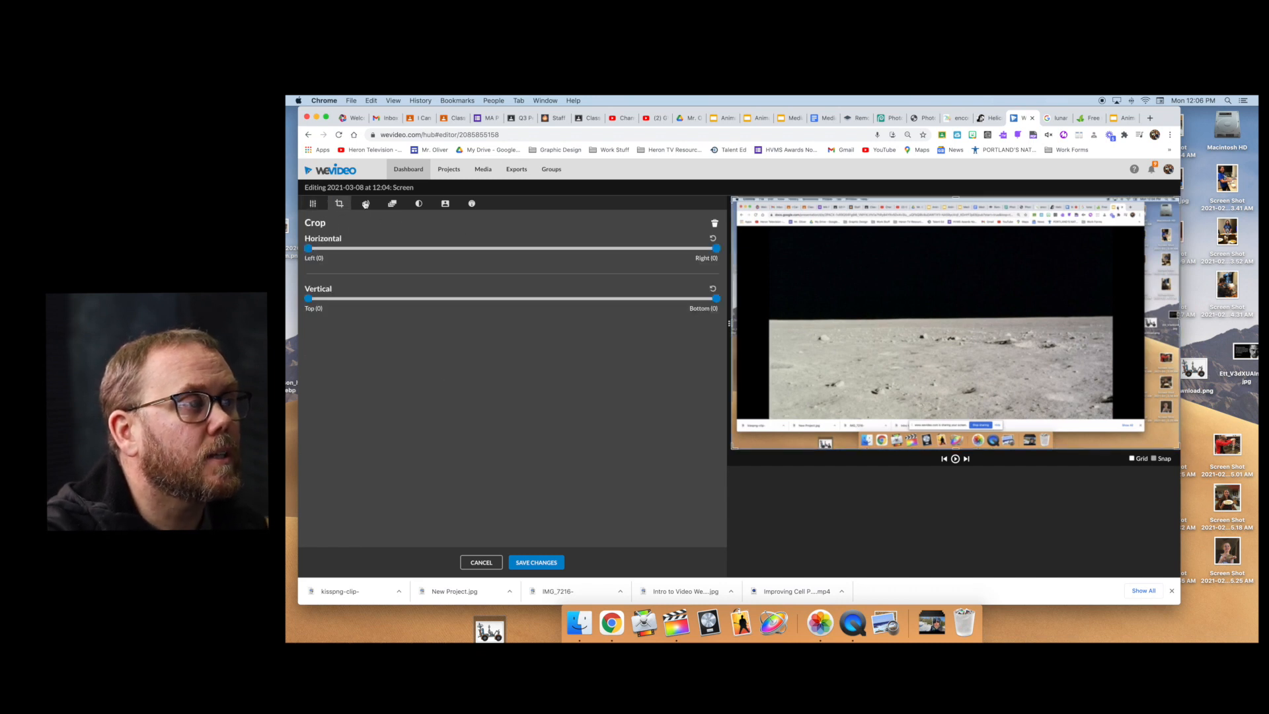
click(366, 205)
drag(592, 253, 309, 252)
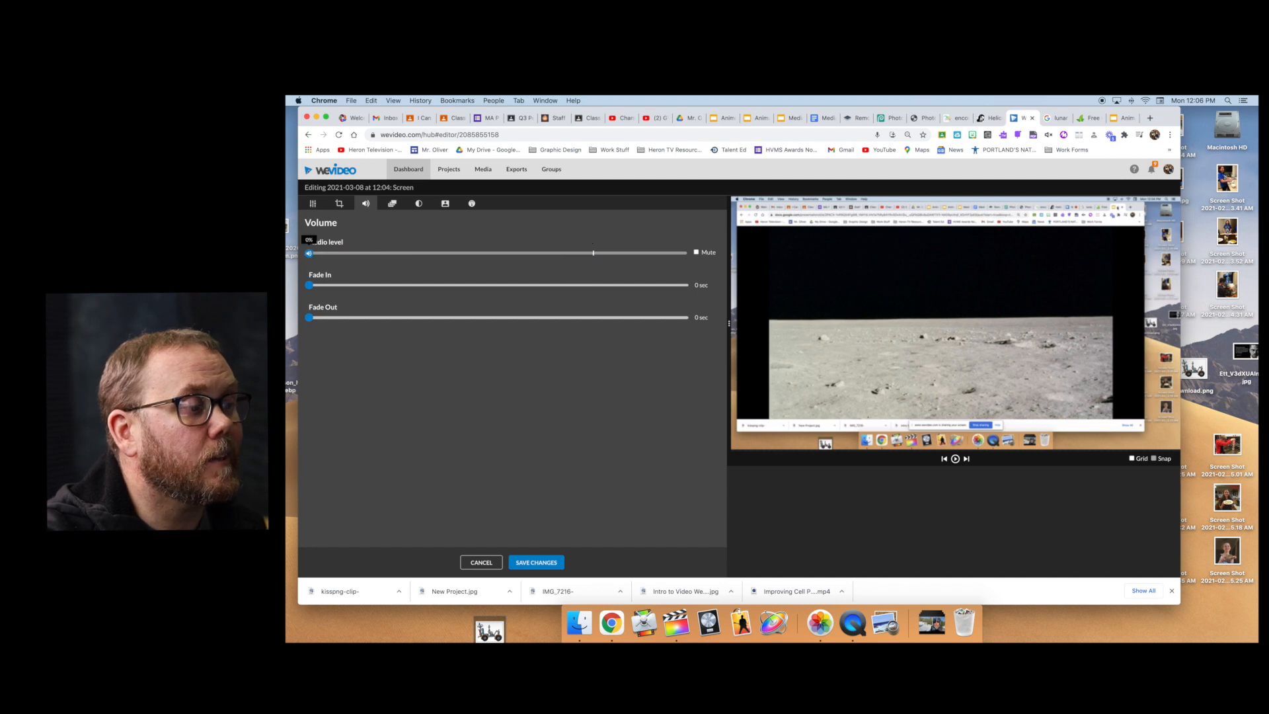
click(536, 562)
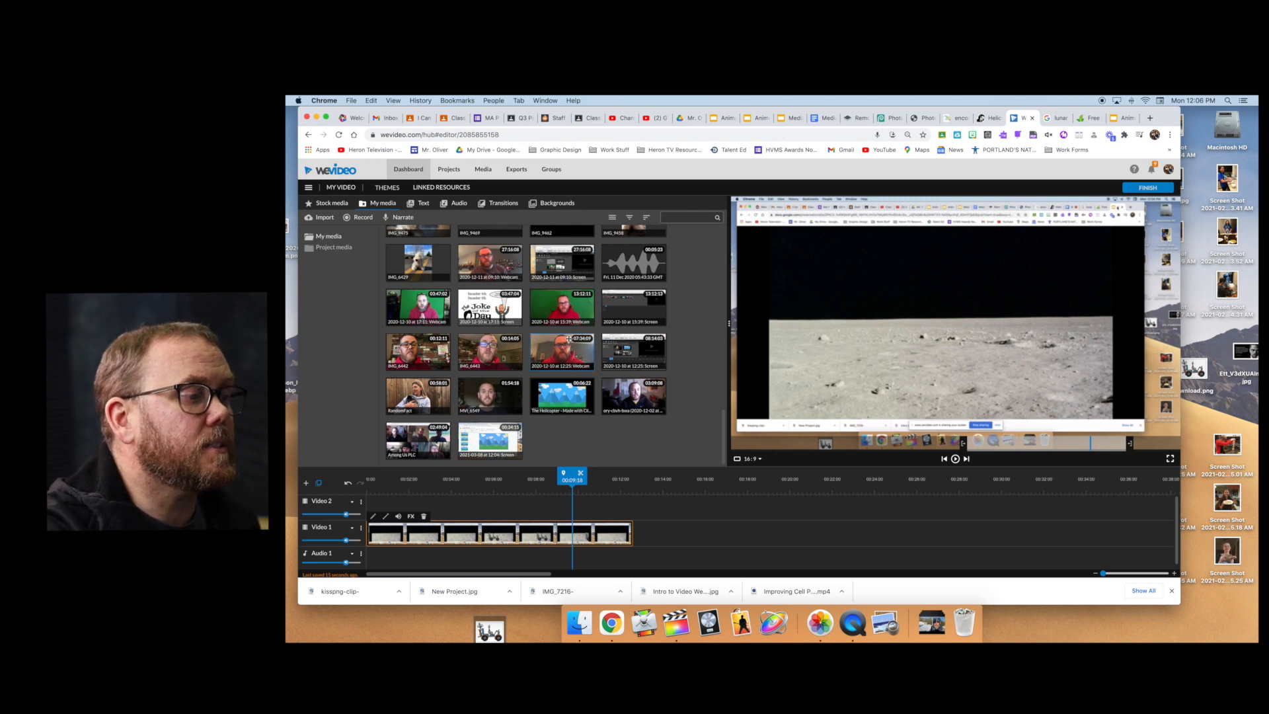
Scale the clip to 1.4, reposition it to about x -363, y -192 so the moon scene fills the frame, and save the changes
double_click(481, 528)
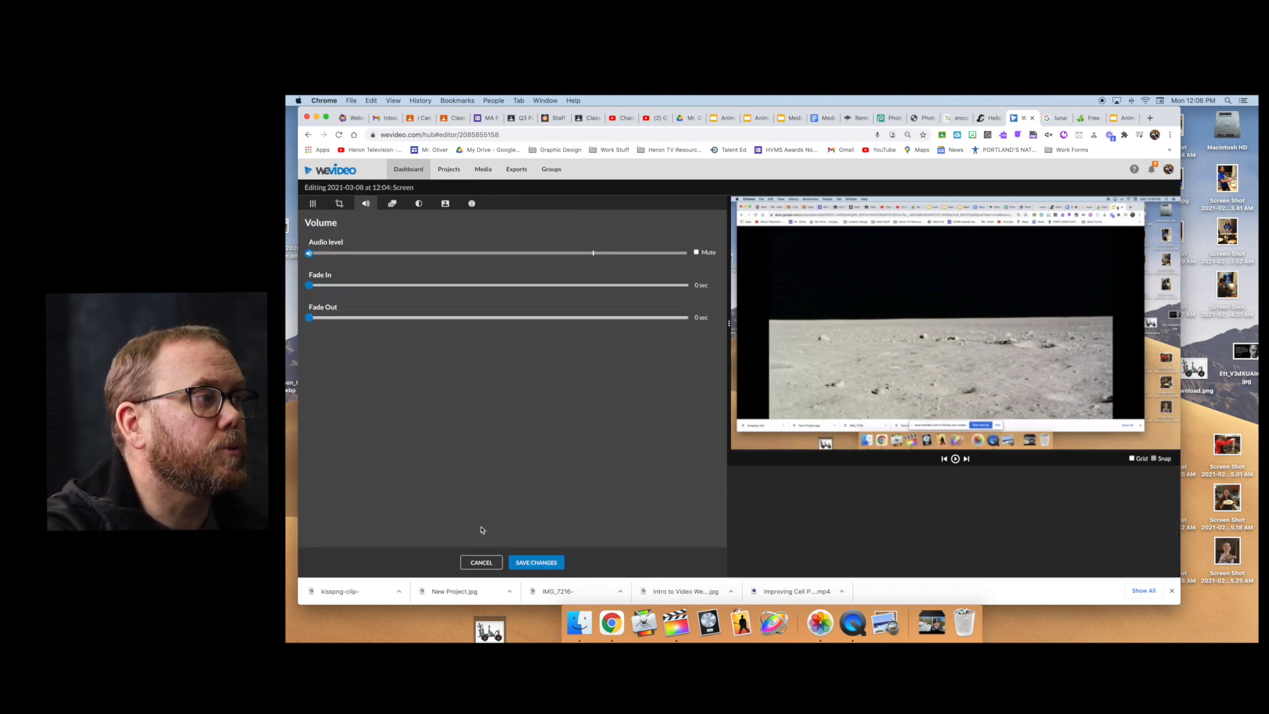
click(314, 205)
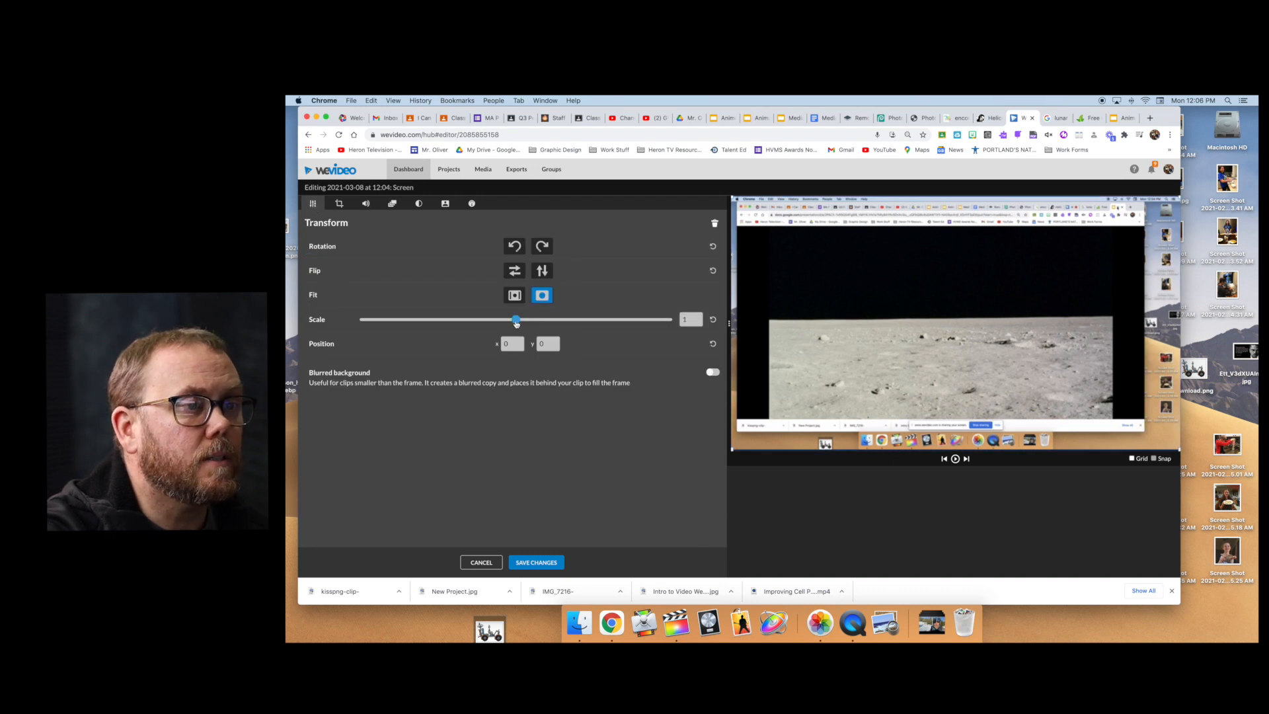
drag(516, 323, 524, 323)
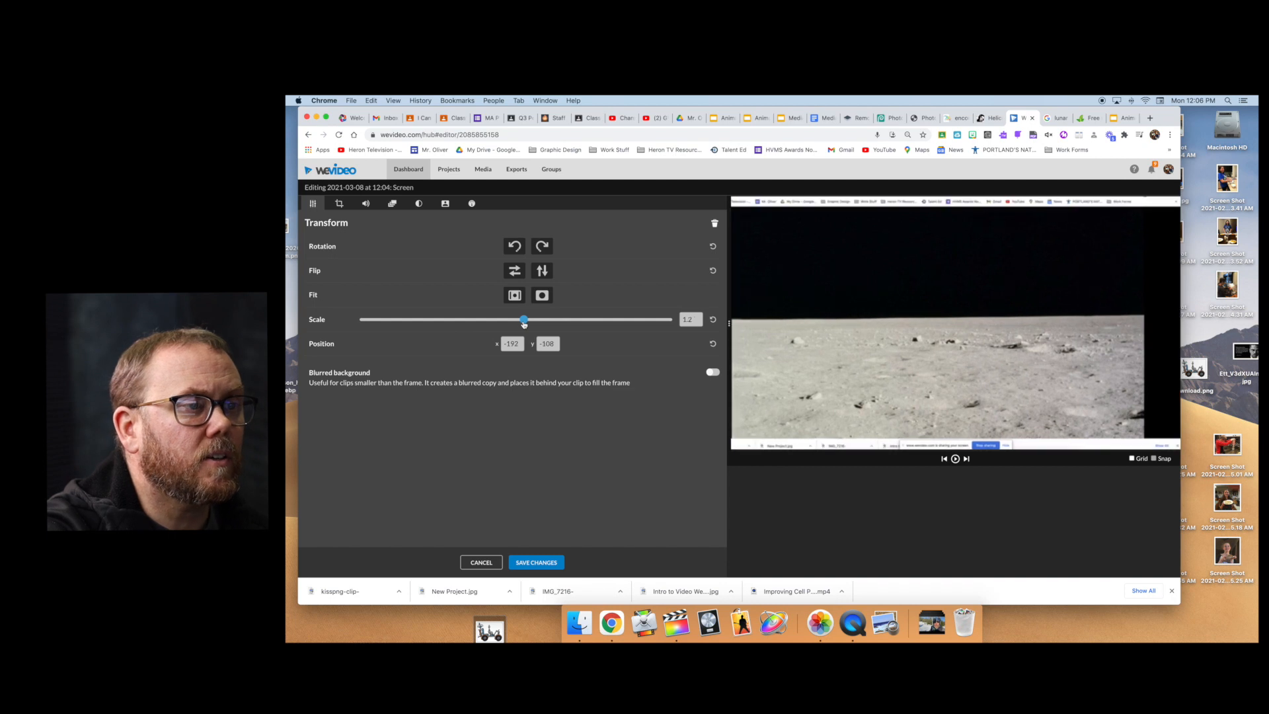
drag(780, 319, 787, 329)
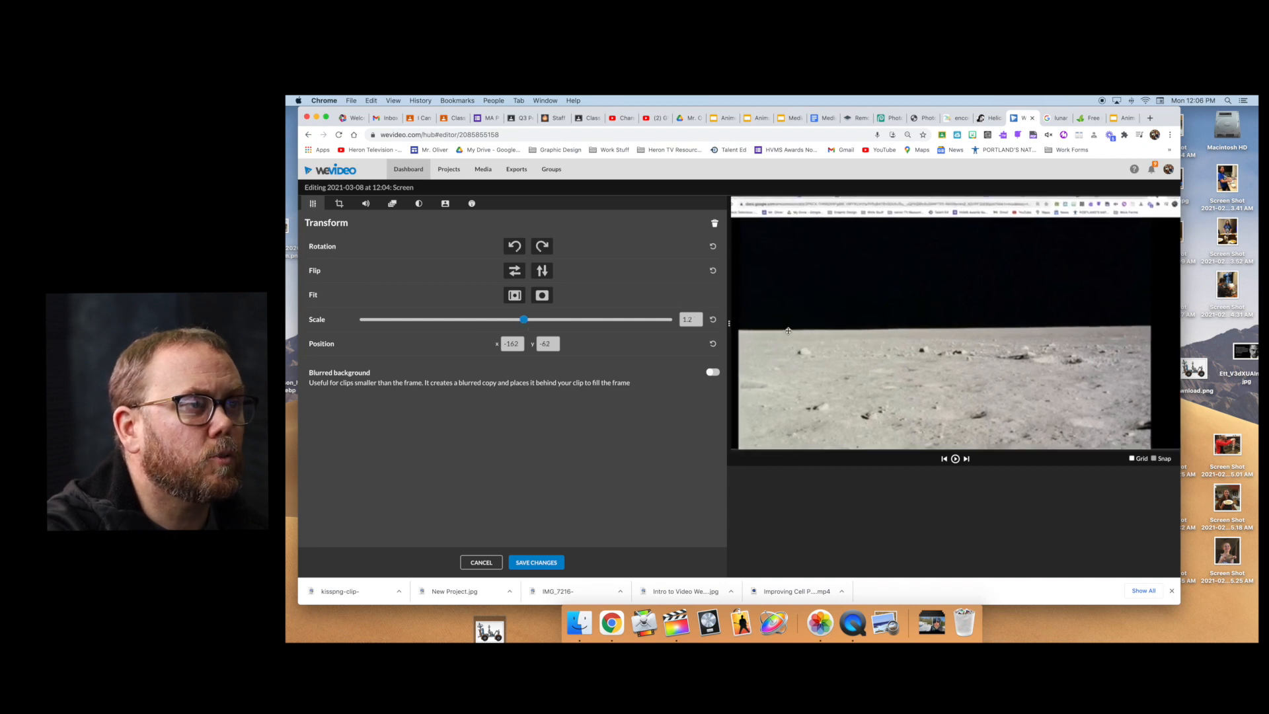
drag(523, 320, 529, 321)
drag(785, 363, 783, 360)
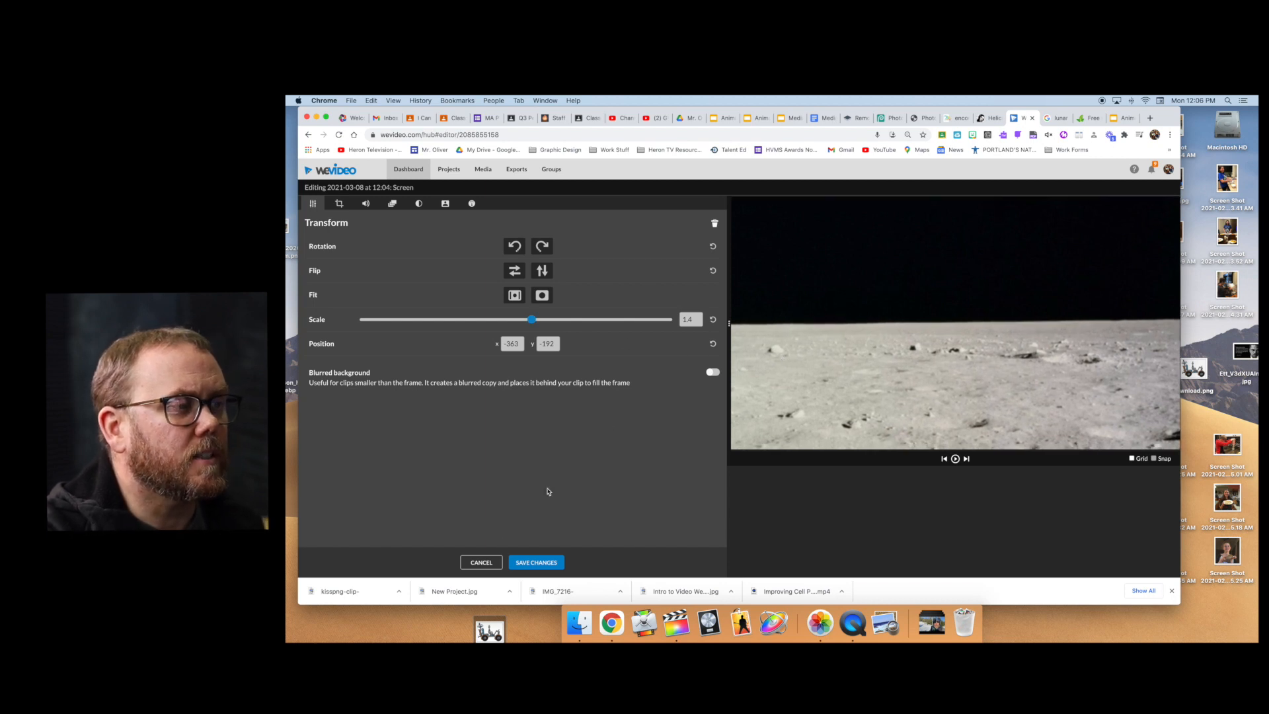
click(538, 562)
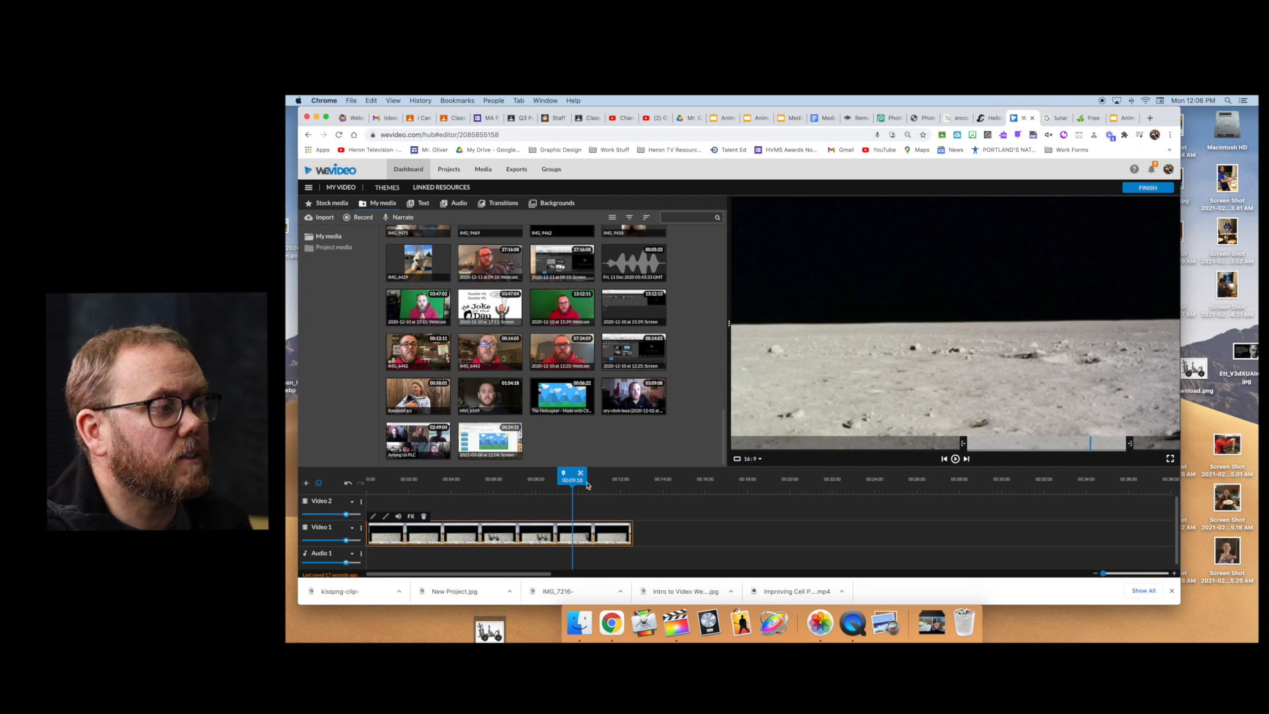
Adjust the screen recording clip's scale to 1.36 and its position to about x -309, y -205, and save the changes
drag(572, 478, 350, 497)
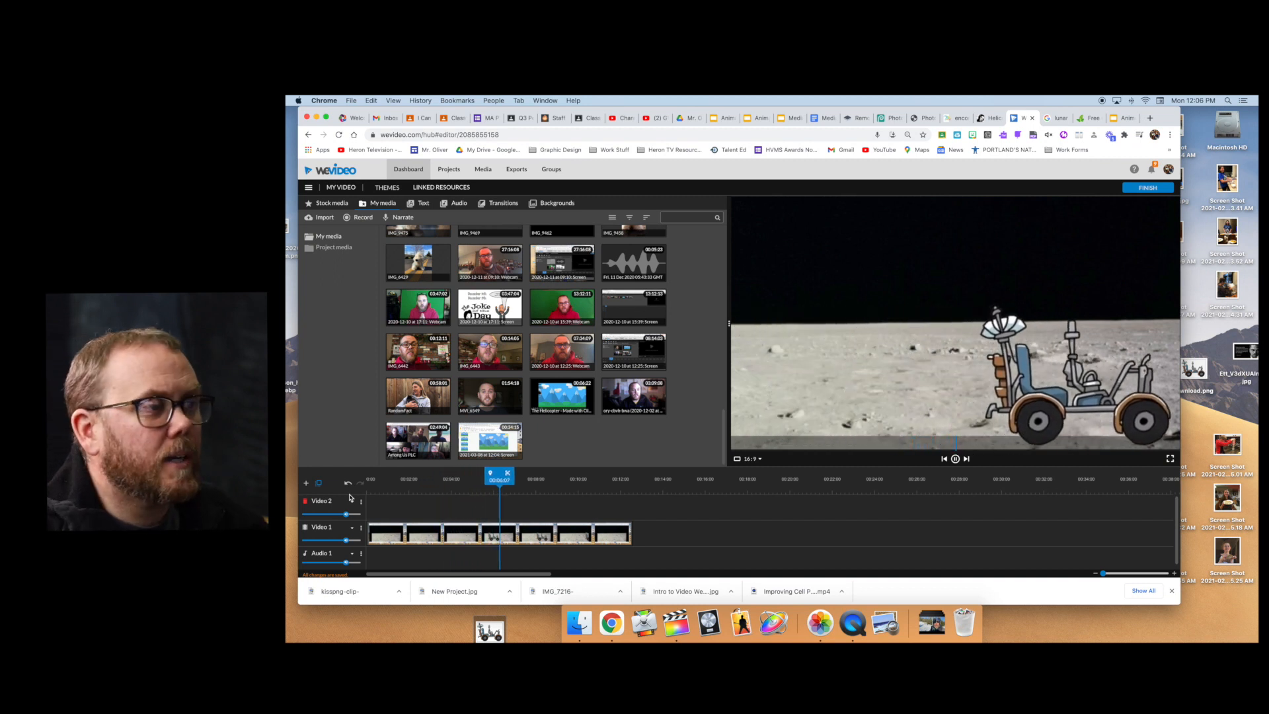
key(space)
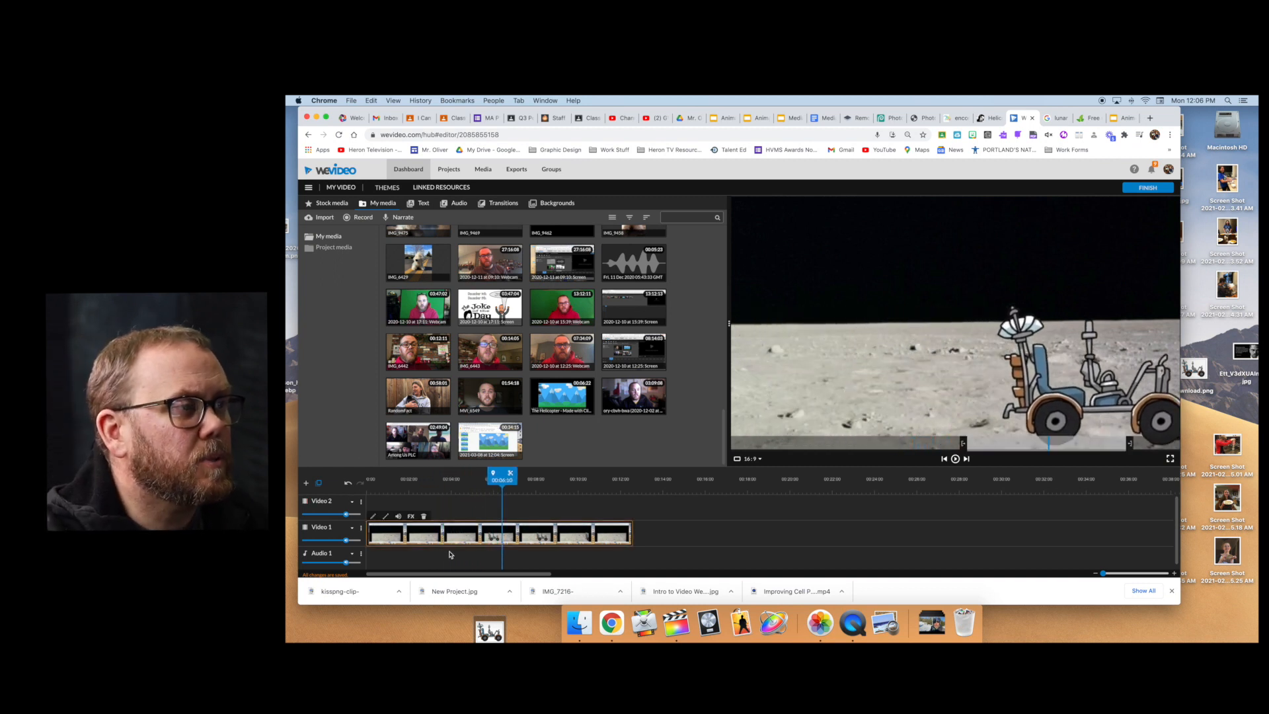
double_click(452, 538)
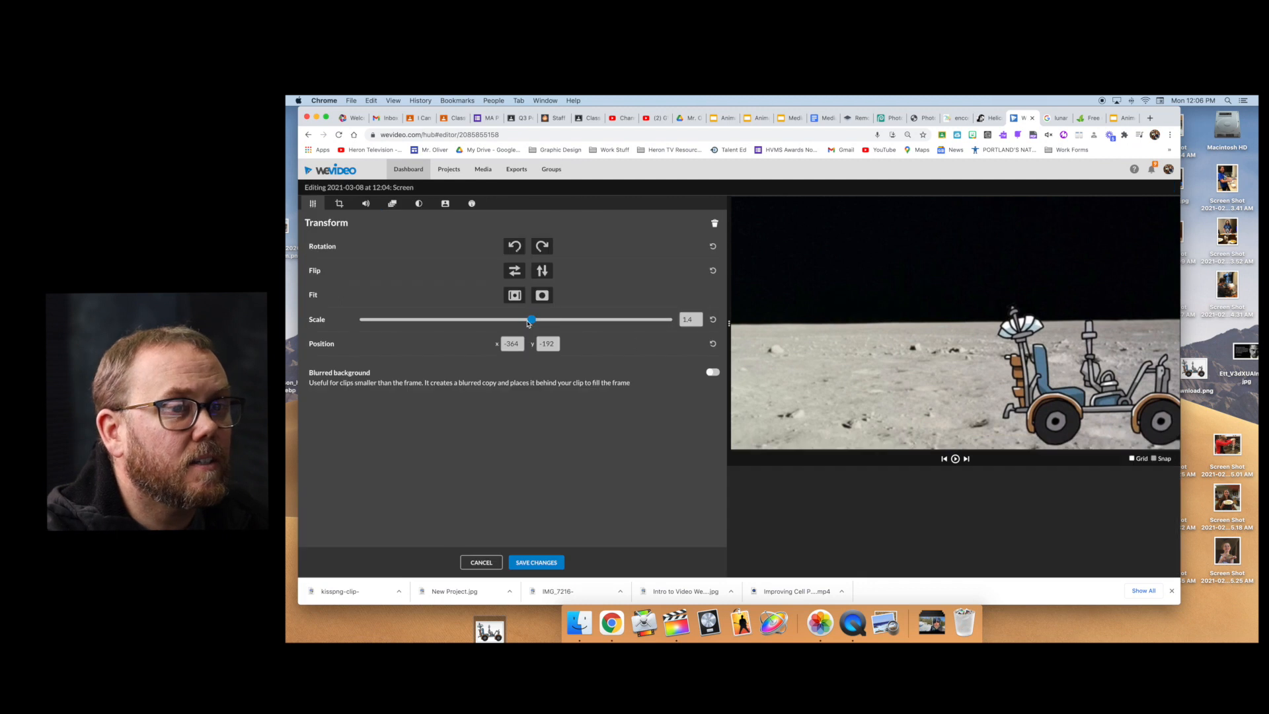
drag(530, 322, 528, 322)
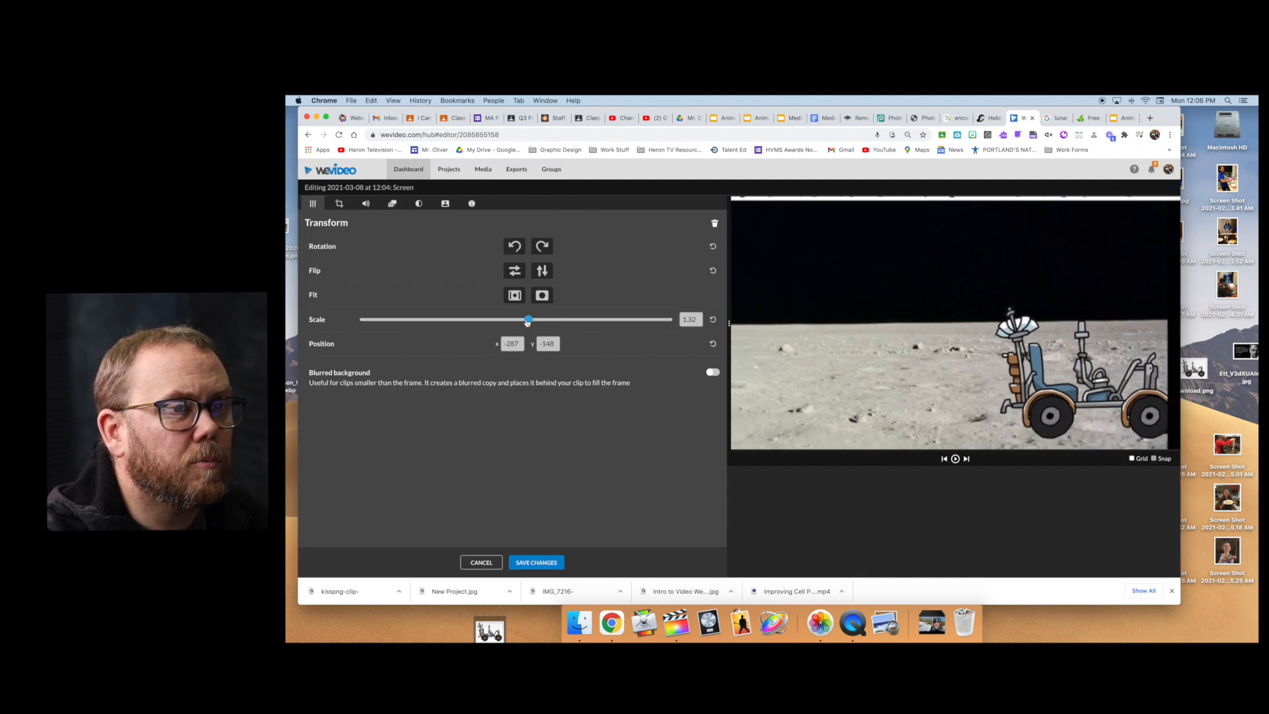
drag(849, 331, 854, 324)
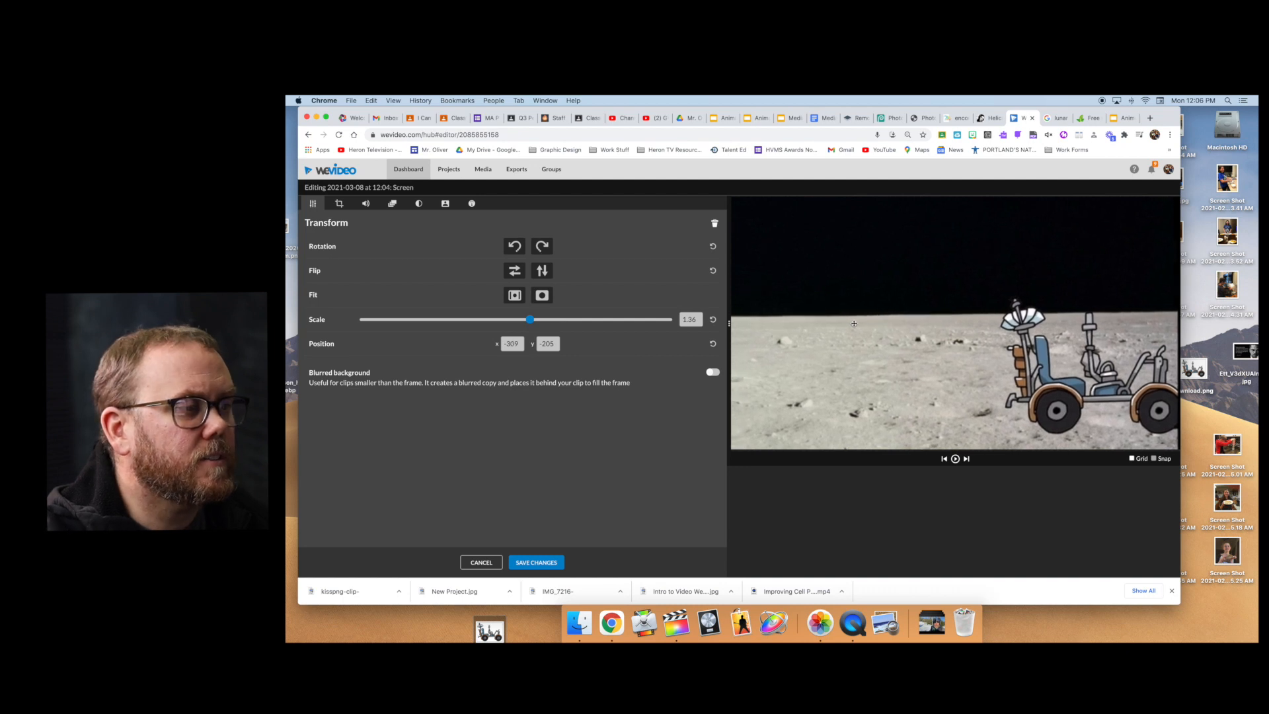
click(535, 562)
Play the rescaled clip from the timeline start to check that the moon scene fills the frame
drag(501, 480, 314, 483)
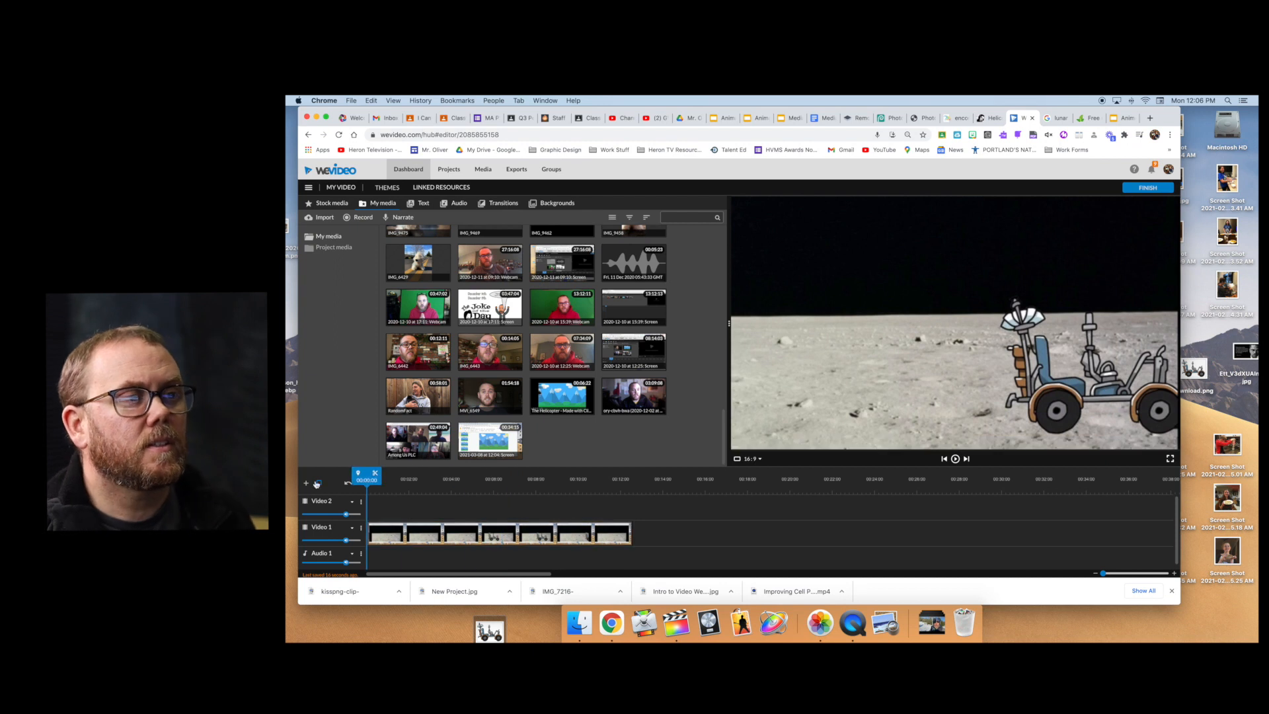
key(space)
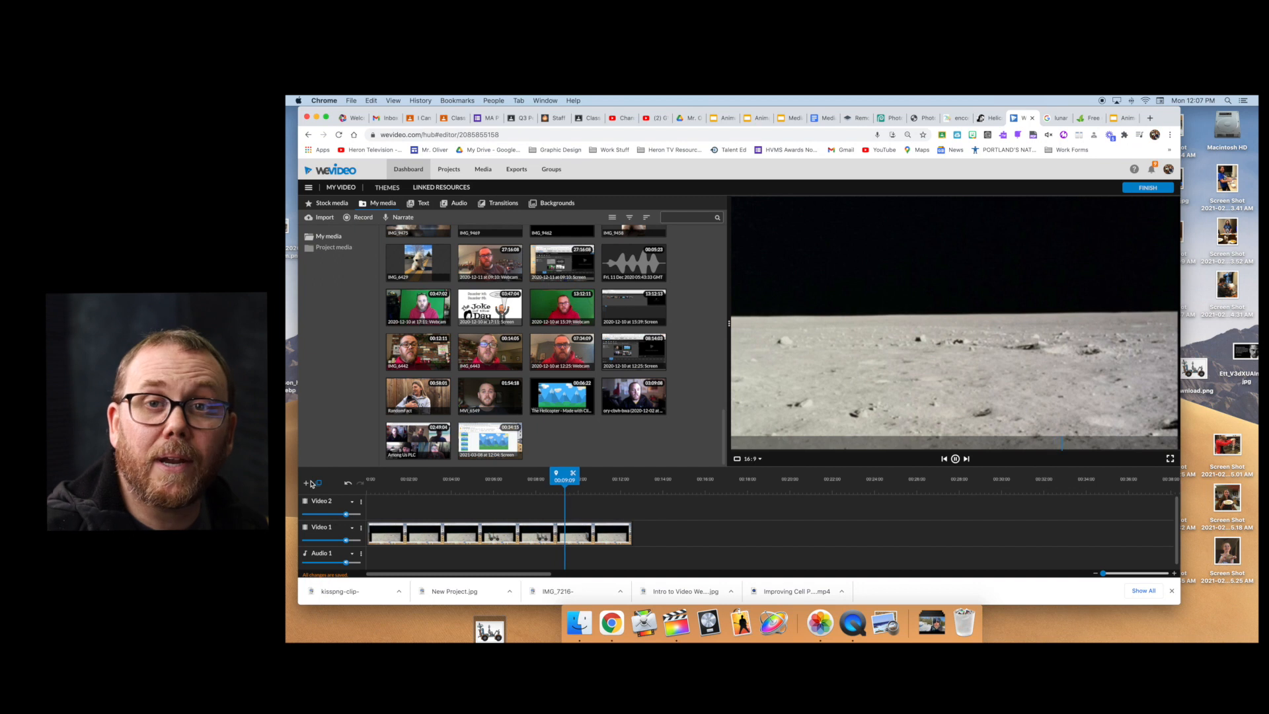
key(space)
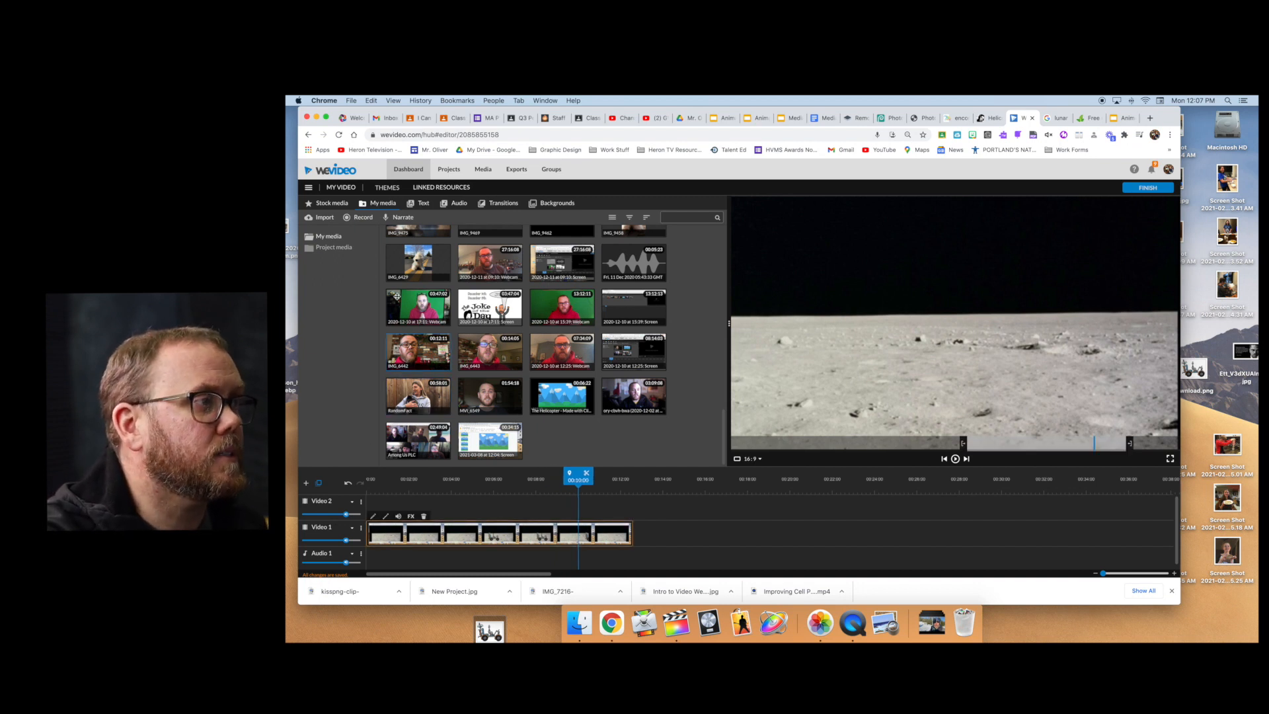
Preview free music tracks, add "Ambient - Mega Music" at the start of the Audio 1 track, and play the video with it
click(333, 236)
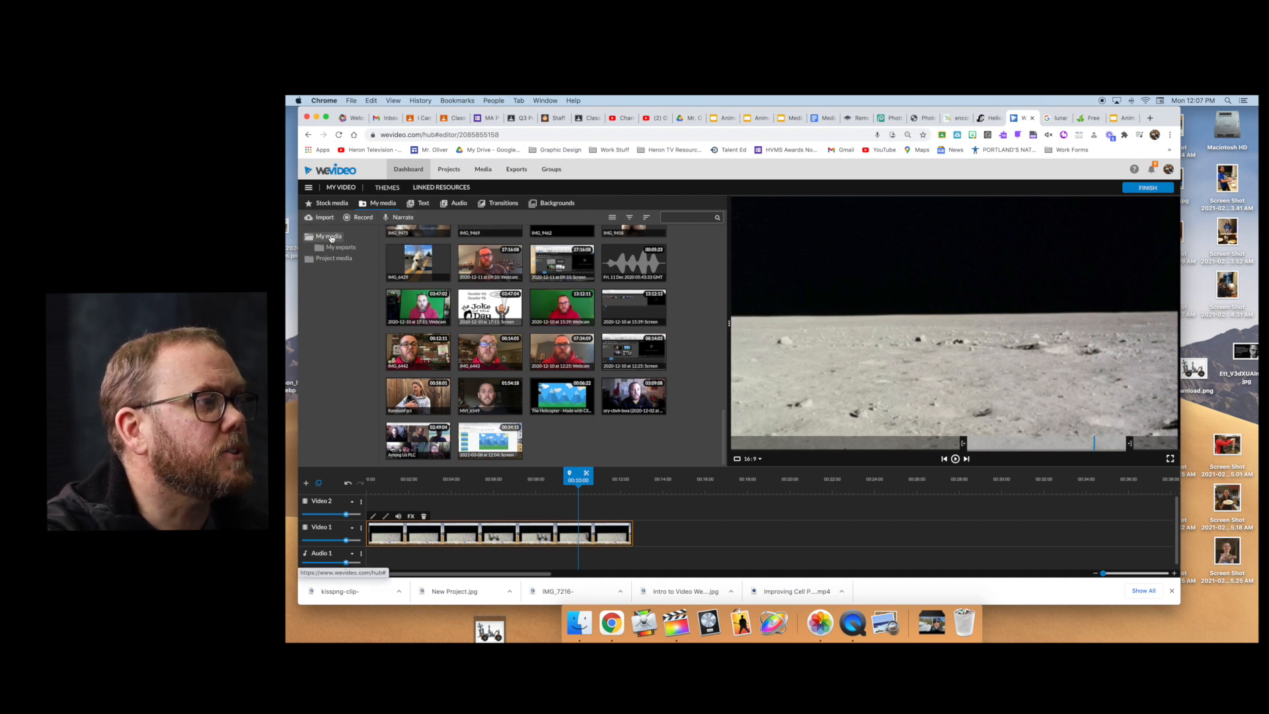
click(454, 203)
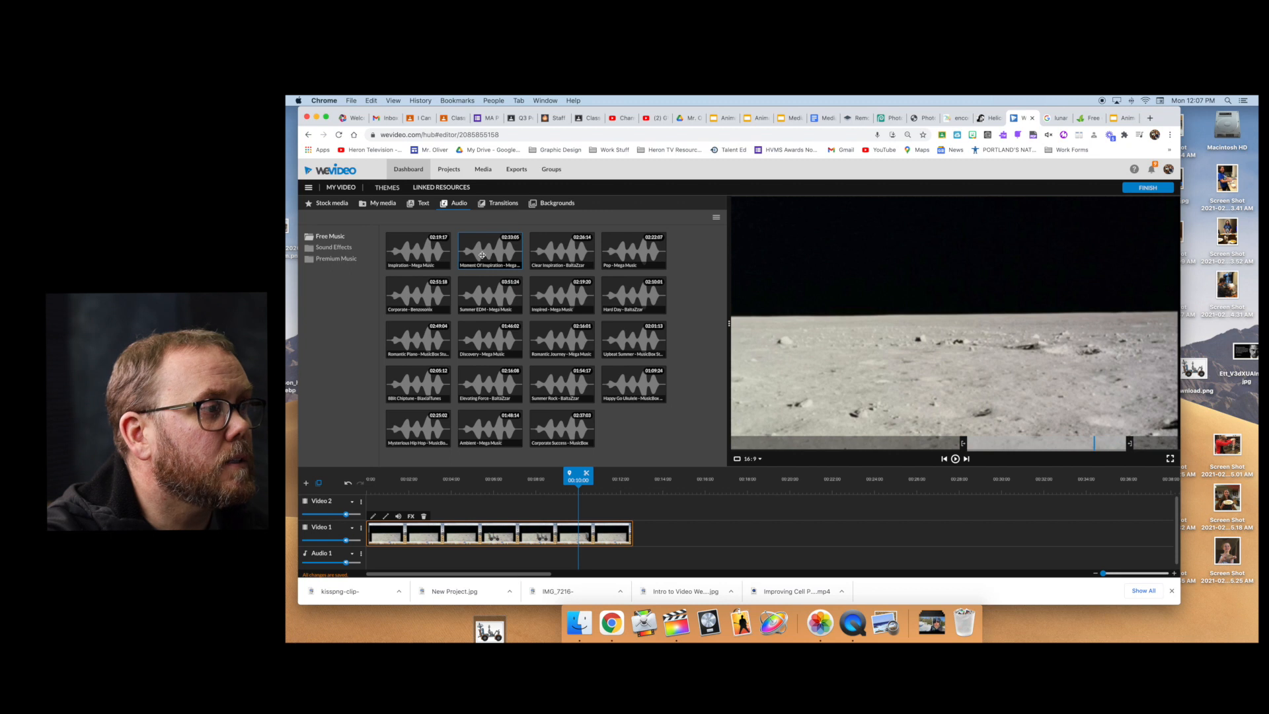
click(482, 300)
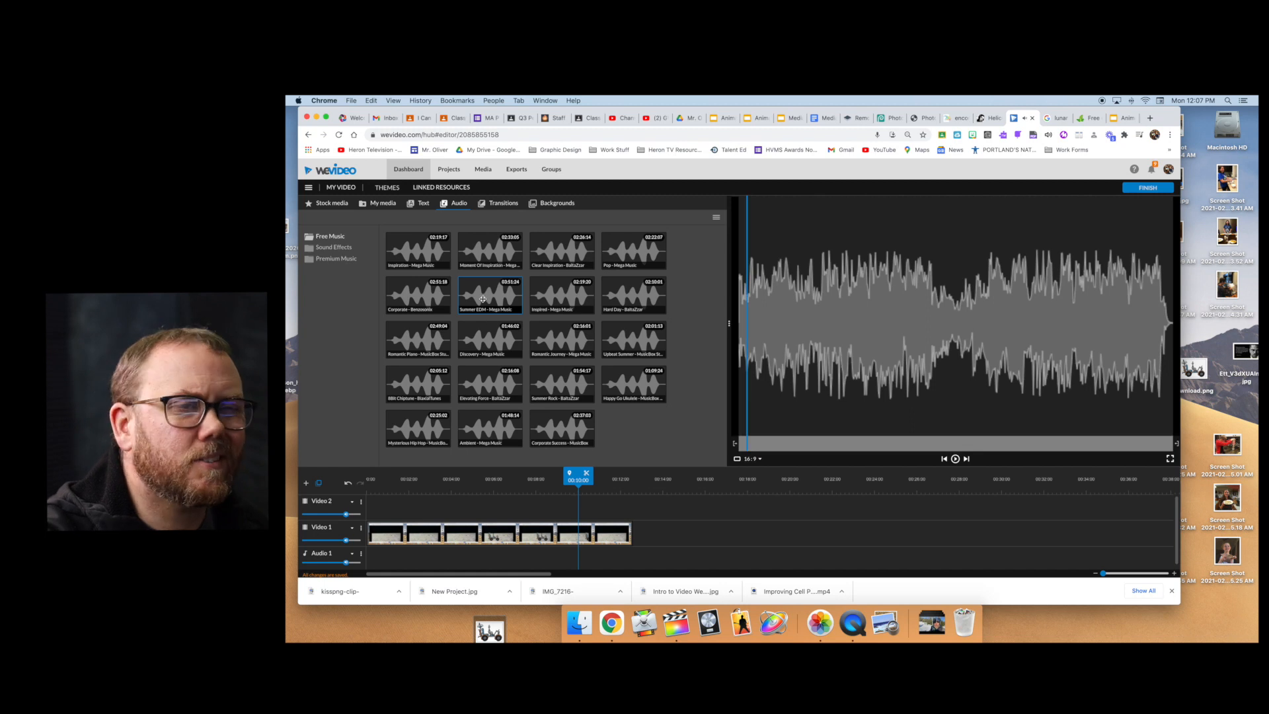
click(482, 432)
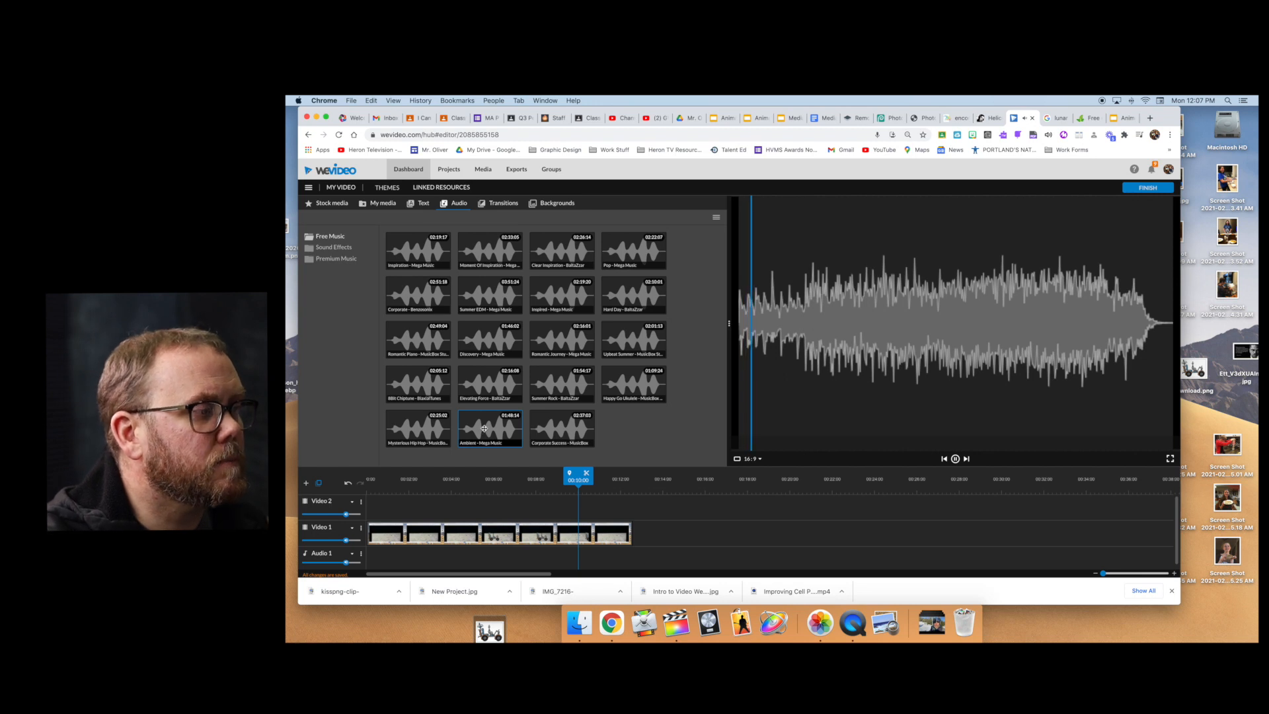
drag(485, 428, 378, 561)
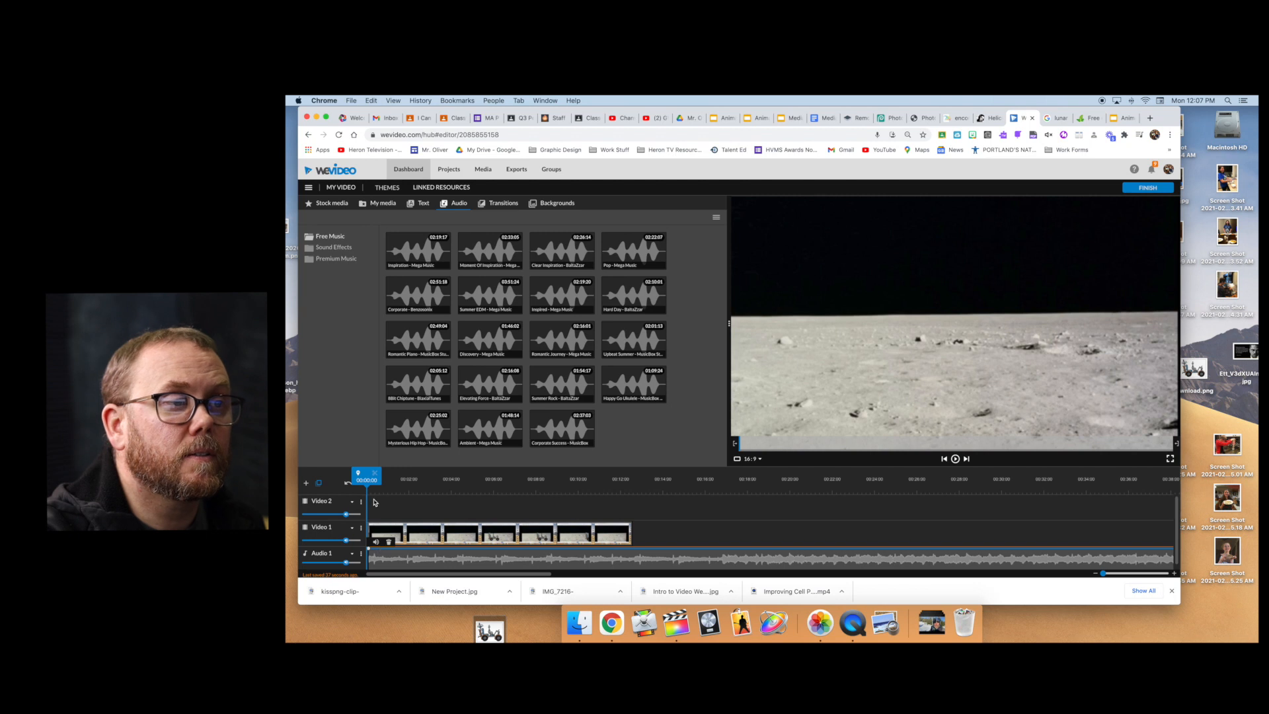
key(space)
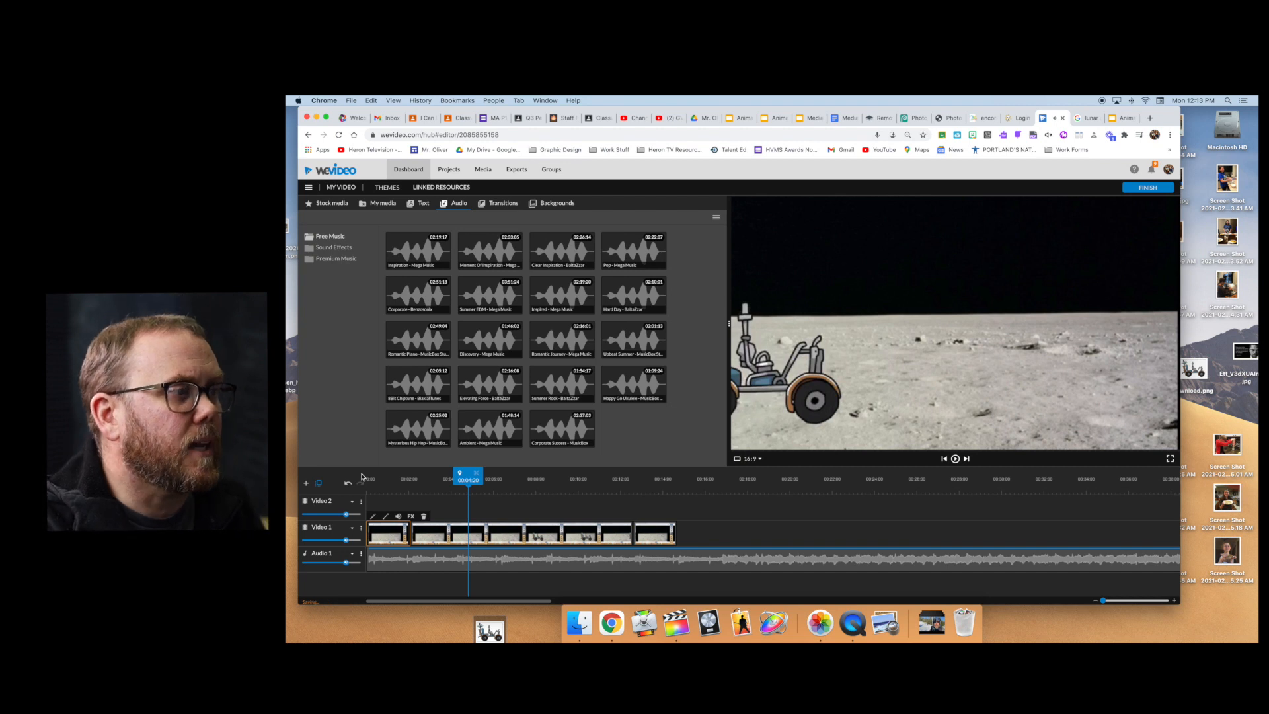
Find the "Stack - Title" motion title and place it at the start of the Video 2 track
click(423, 204)
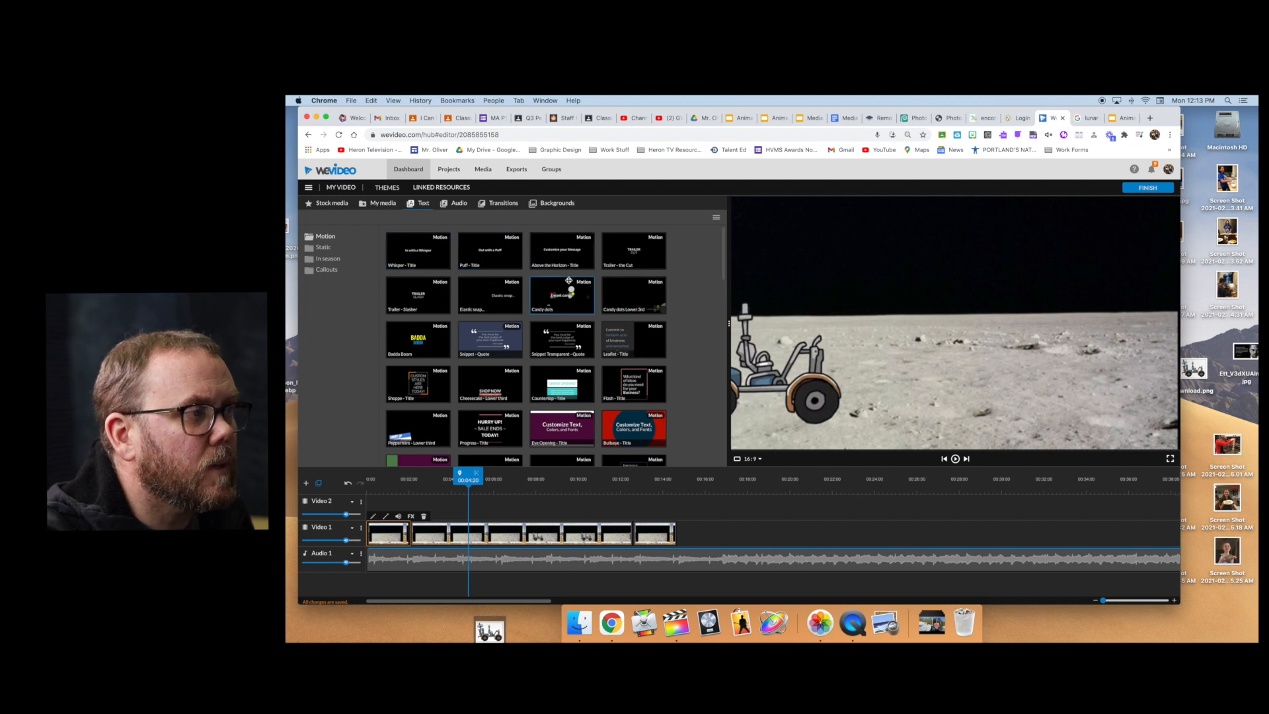
scroll(568, 280, down, 5)
scroll(569, 281, down, 3)
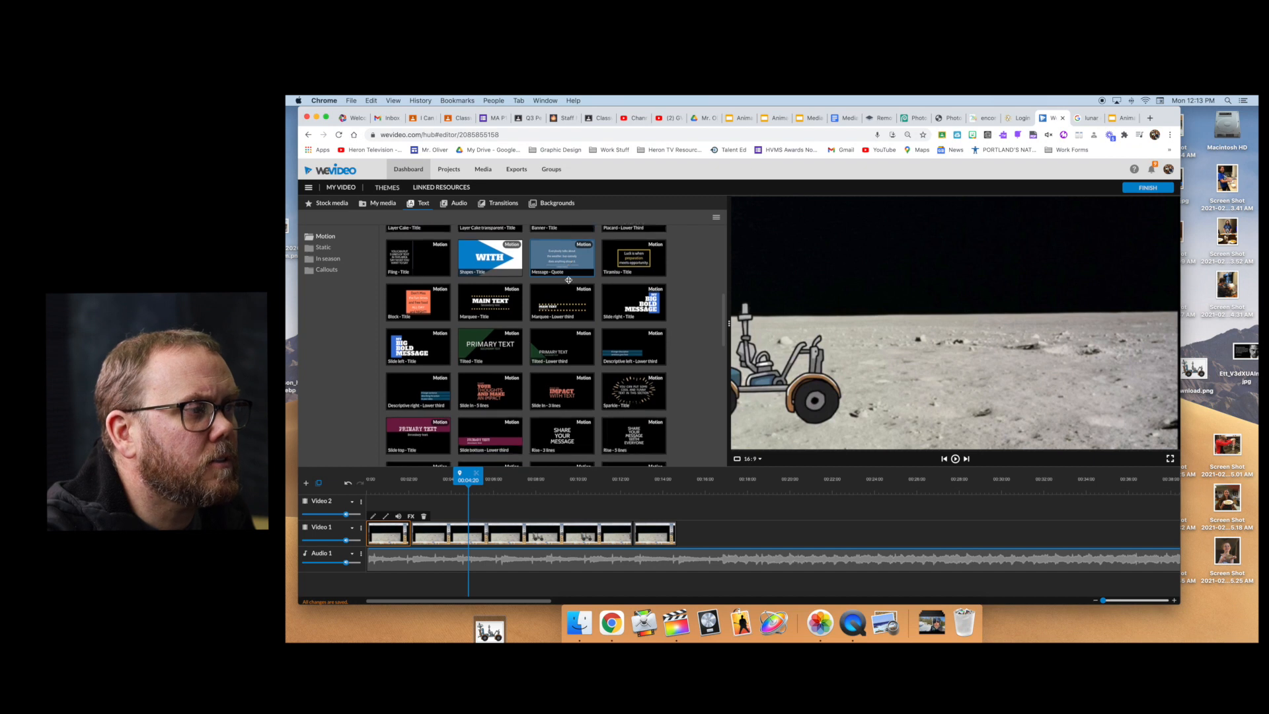
scroll(568, 280, down, 1)
scroll(569, 281, down, 2)
scroll(569, 281, down, 3)
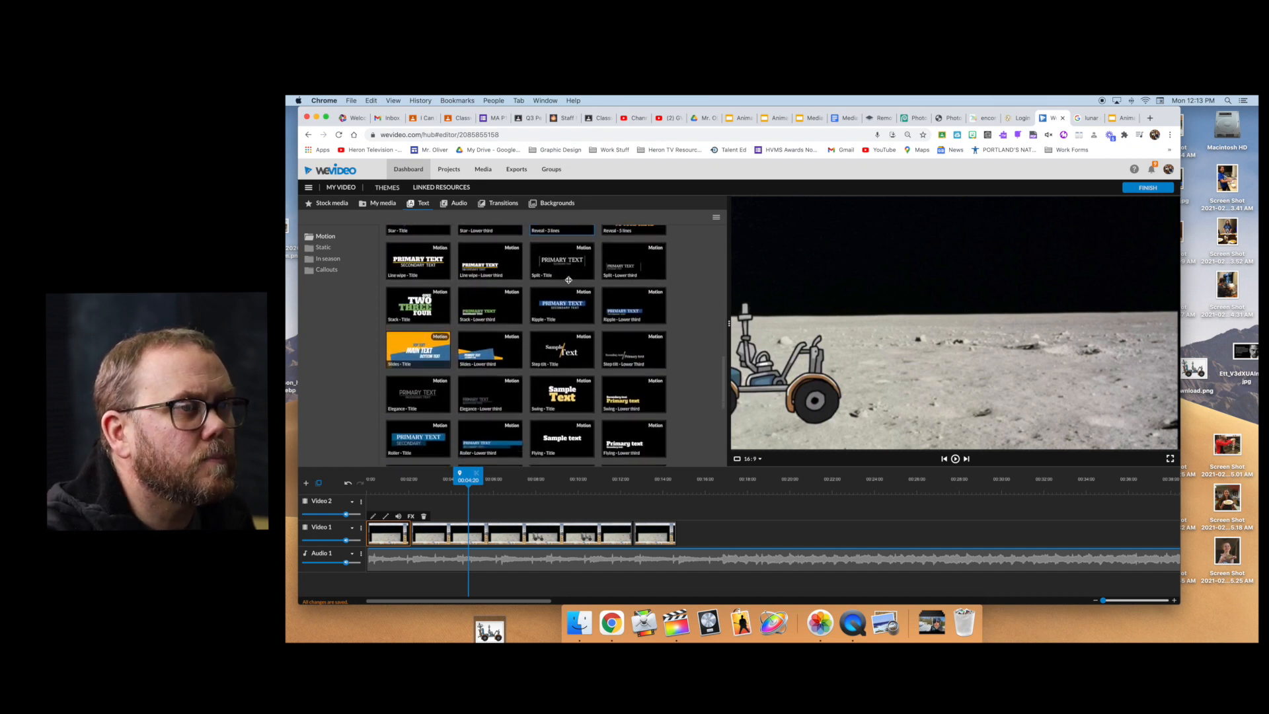
click(410, 302)
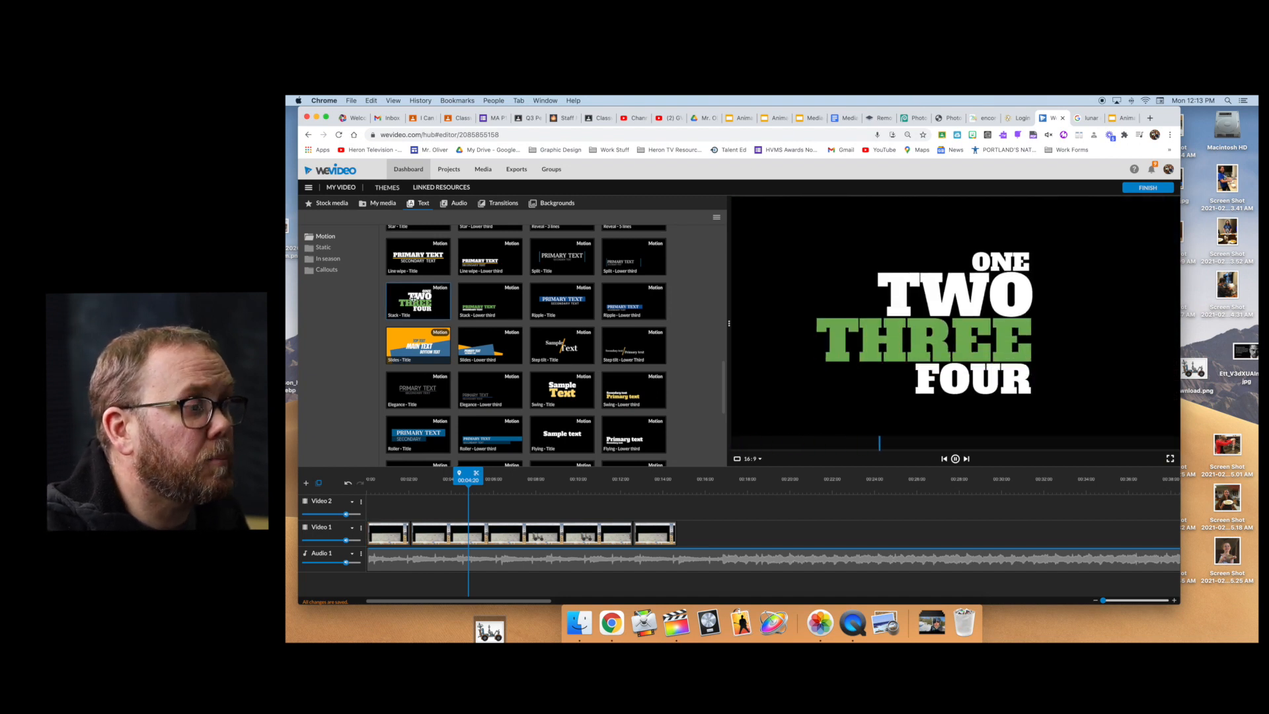
drag(422, 296, 377, 505)
Play the title over the moon scene and trim the title clip's end to about 5 seconds
key(space)
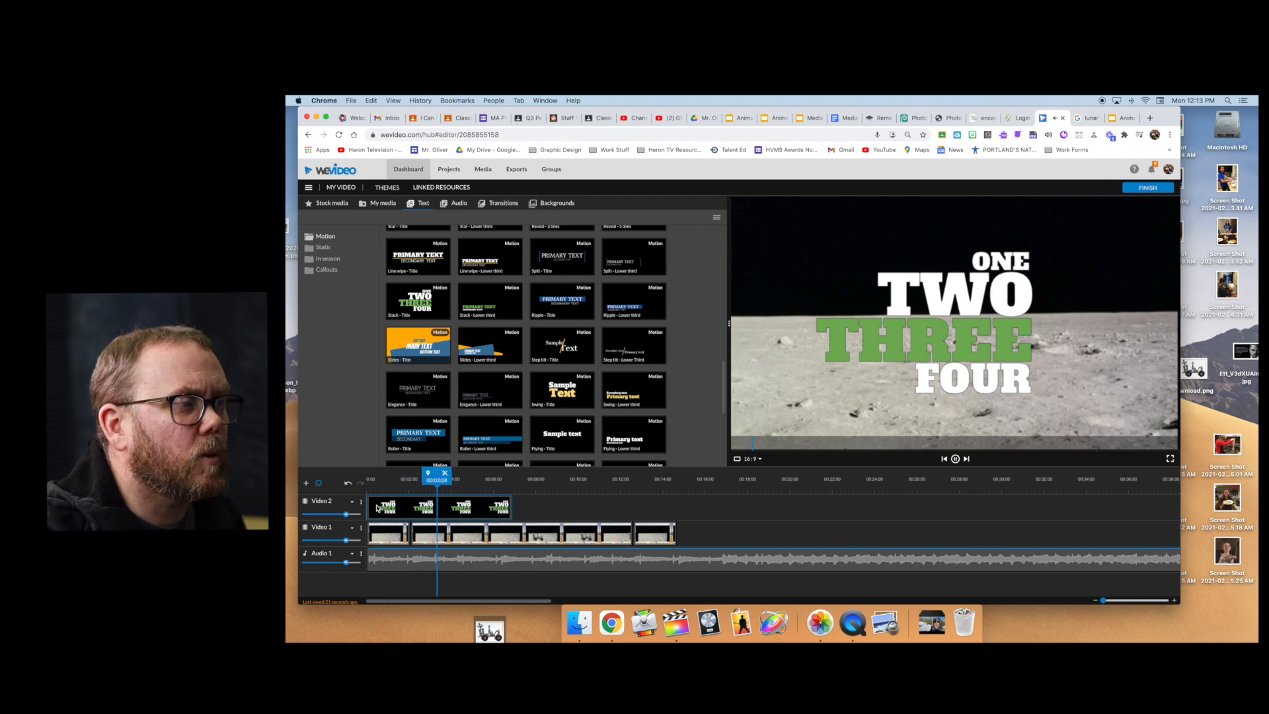
click(378, 508)
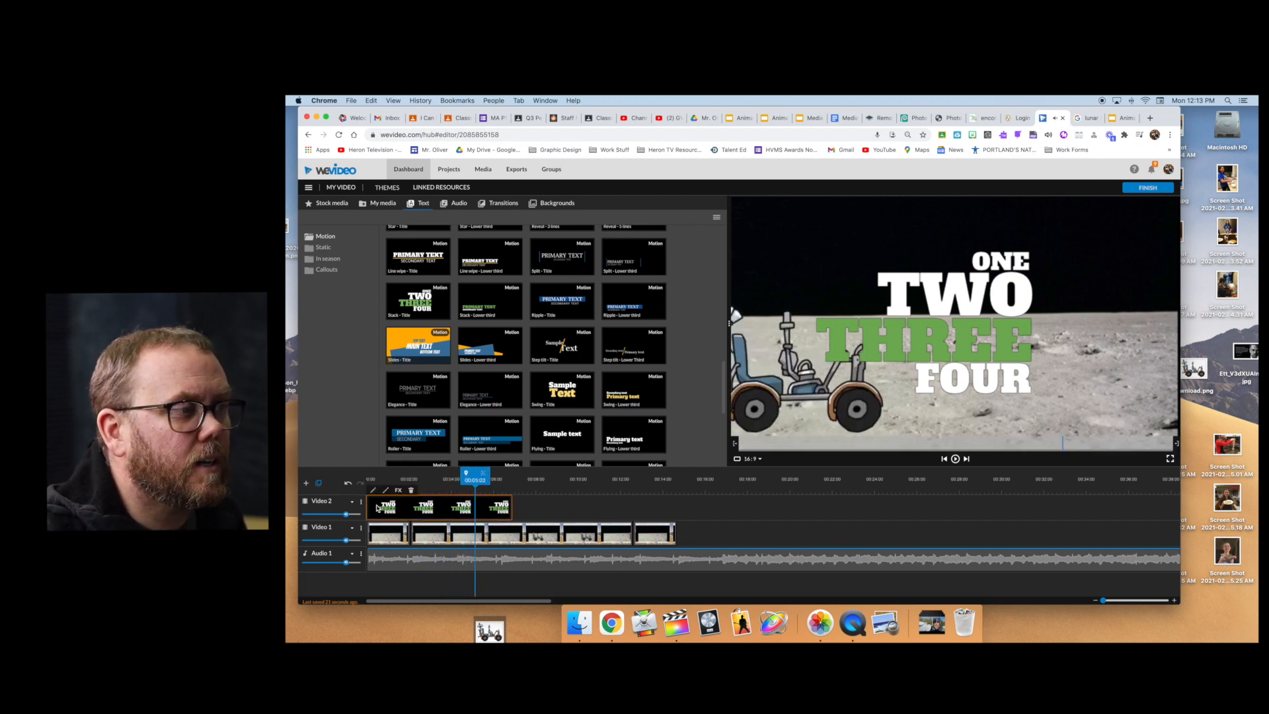
drag(511, 501, 458, 478)
key(space)
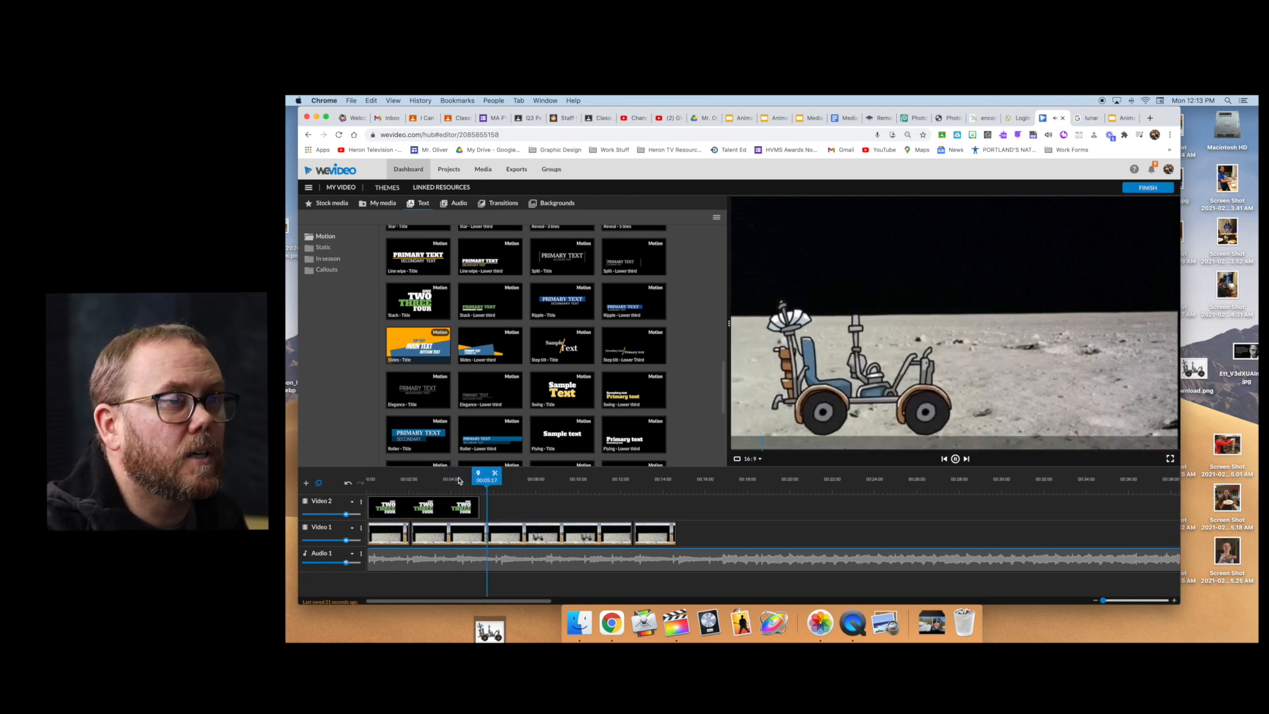
Set the title's four text lines to "The", "Lunar", "Explorer's" and "Adventure"
click(449, 515)
double_click(450, 516)
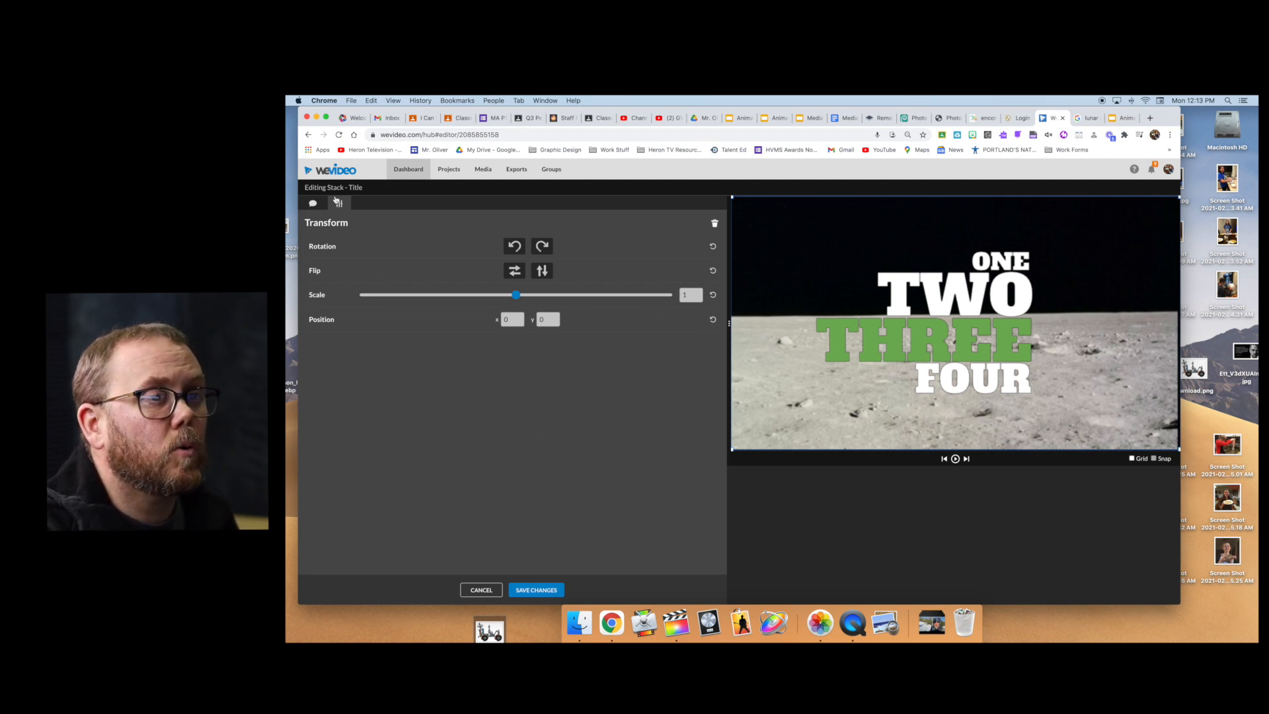
click(315, 205)
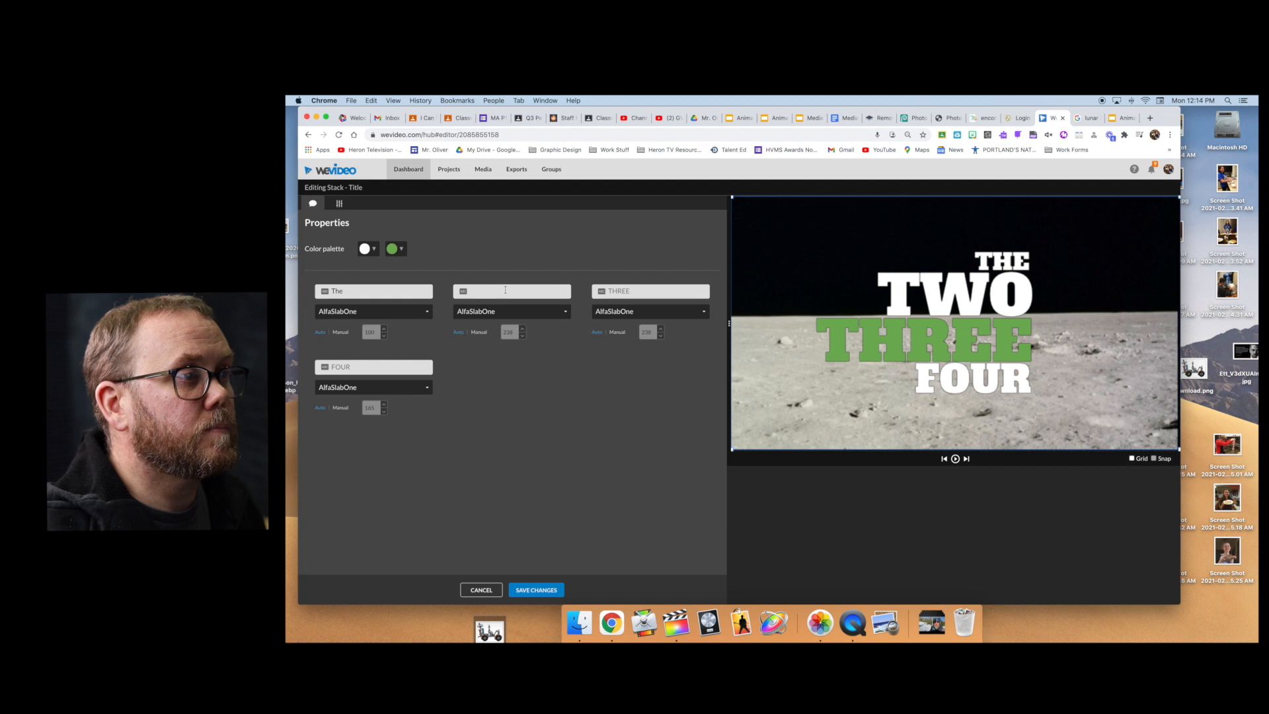
text(r)
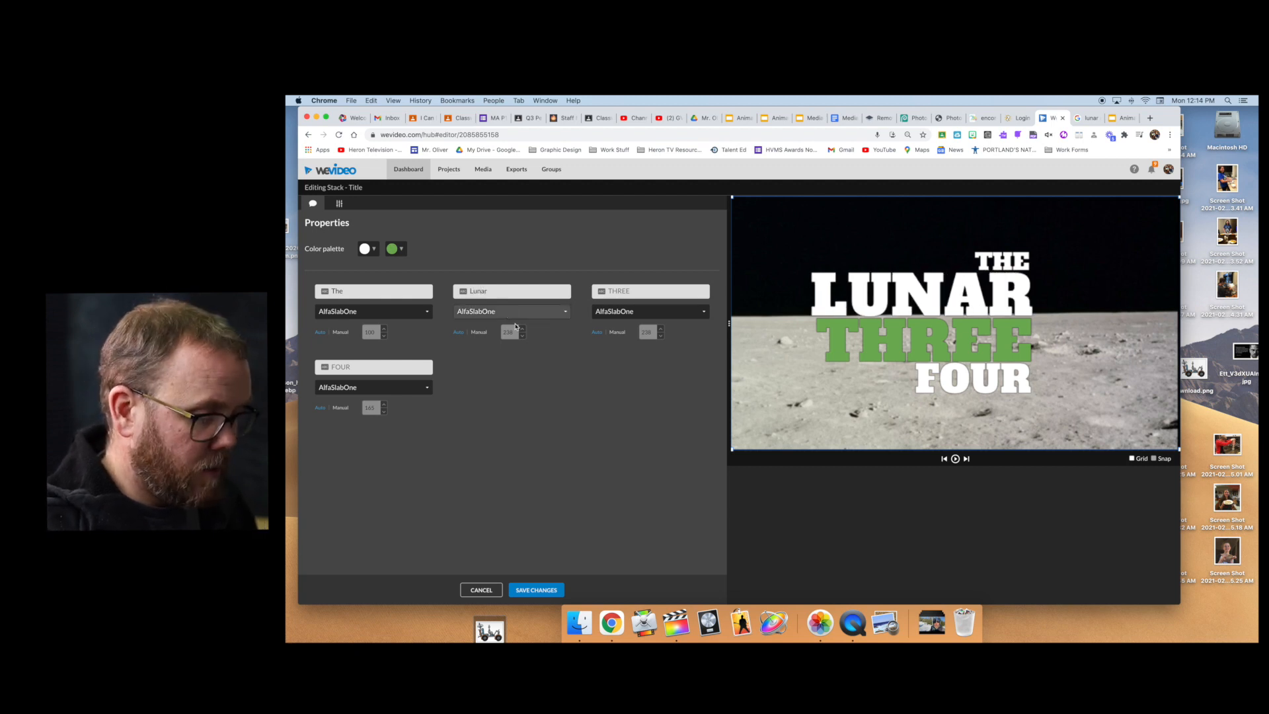
text(Explor)
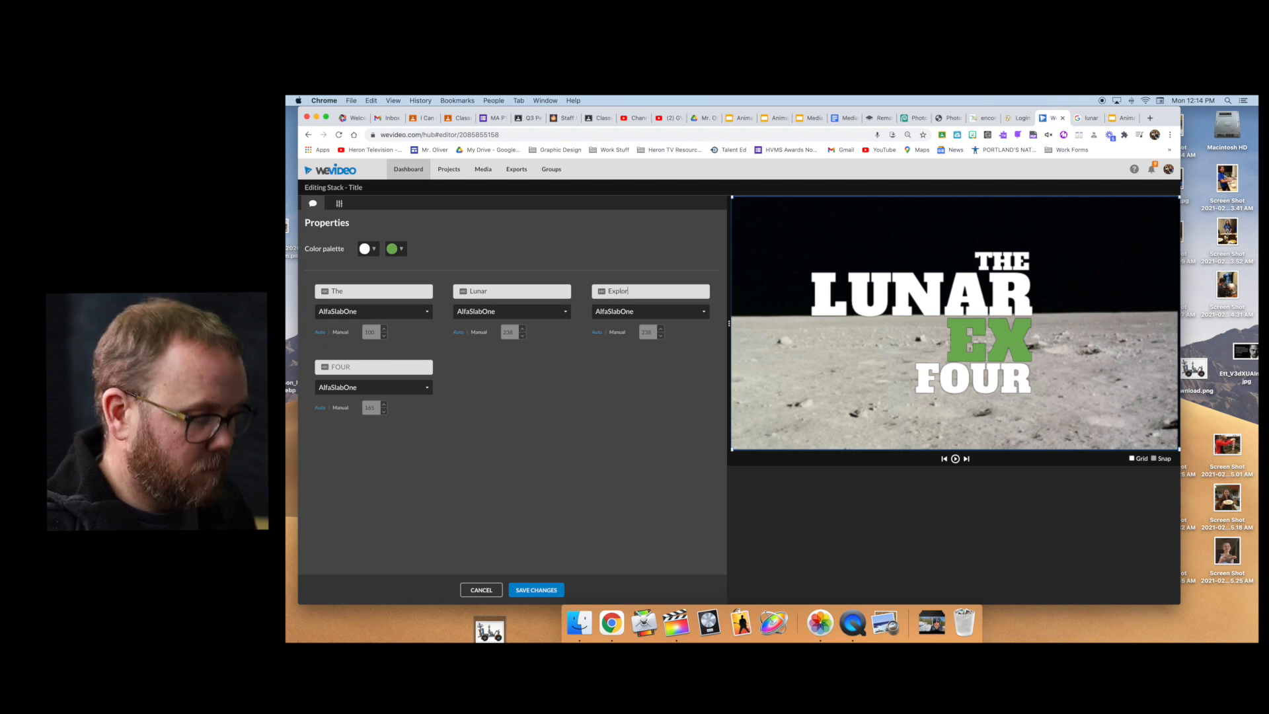
text(er's)
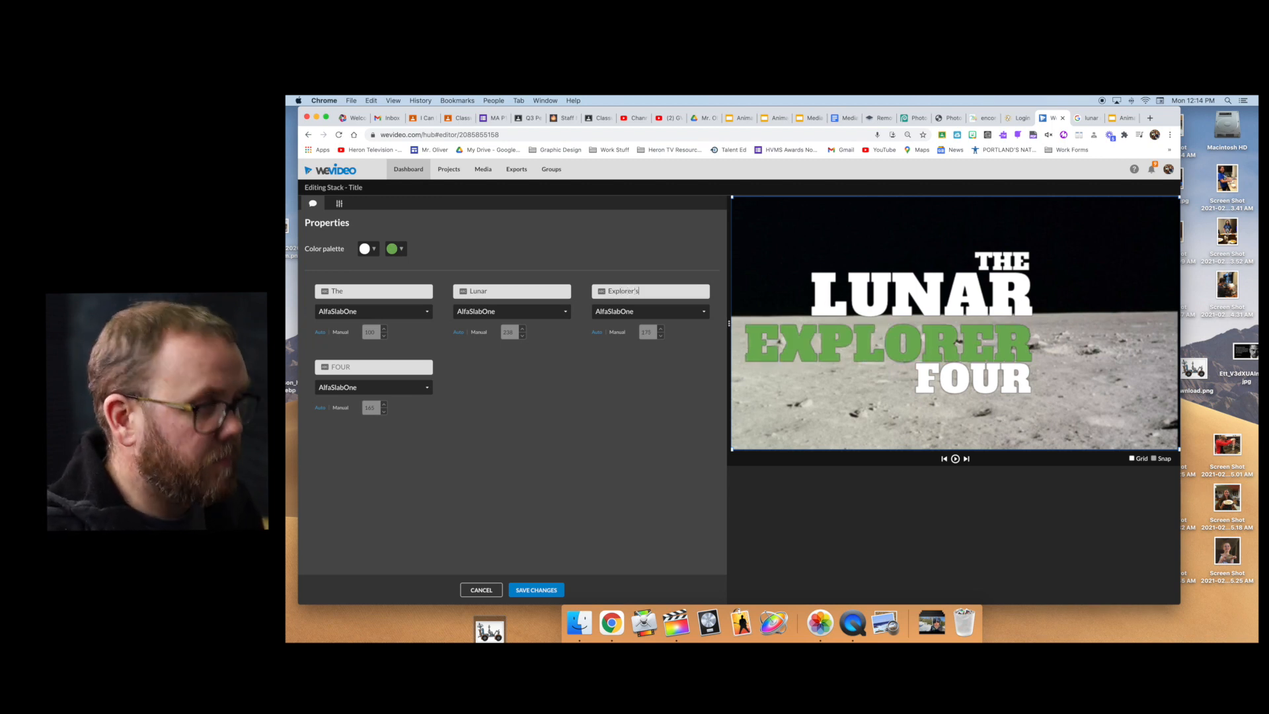
text(Adventure)
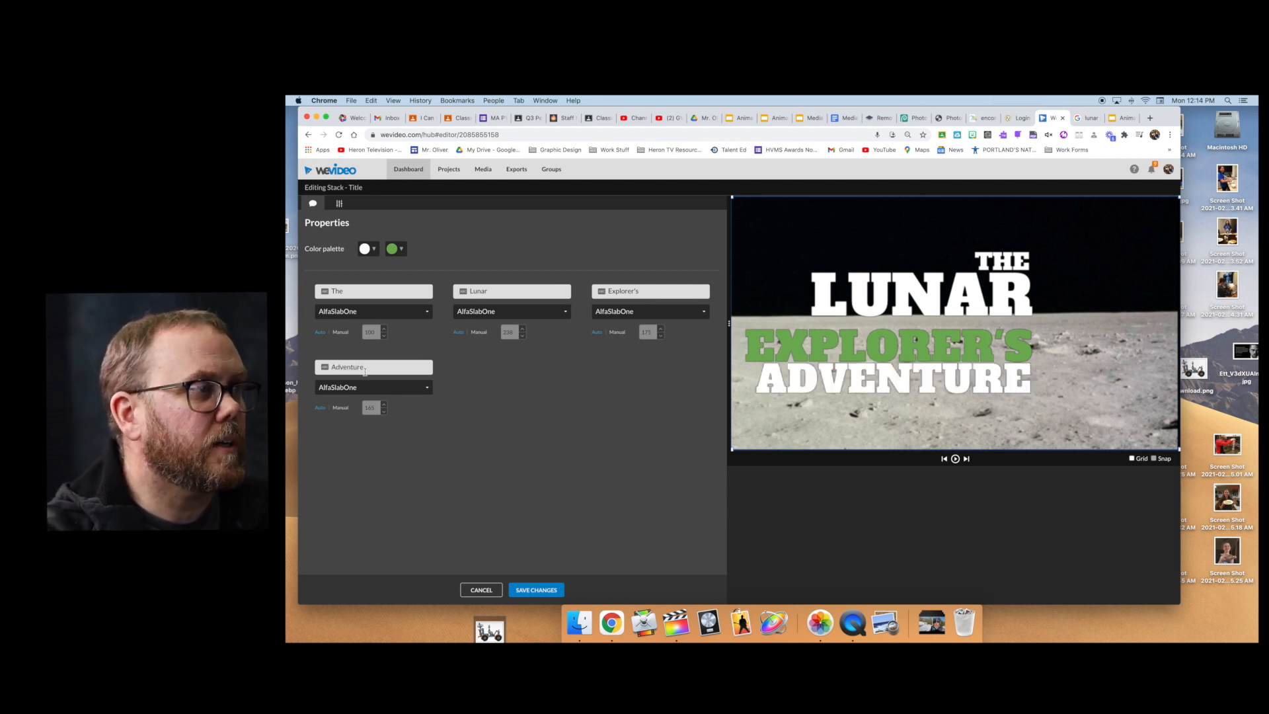
Change the title's green accent color to blue and save the changes
click(395, 248)
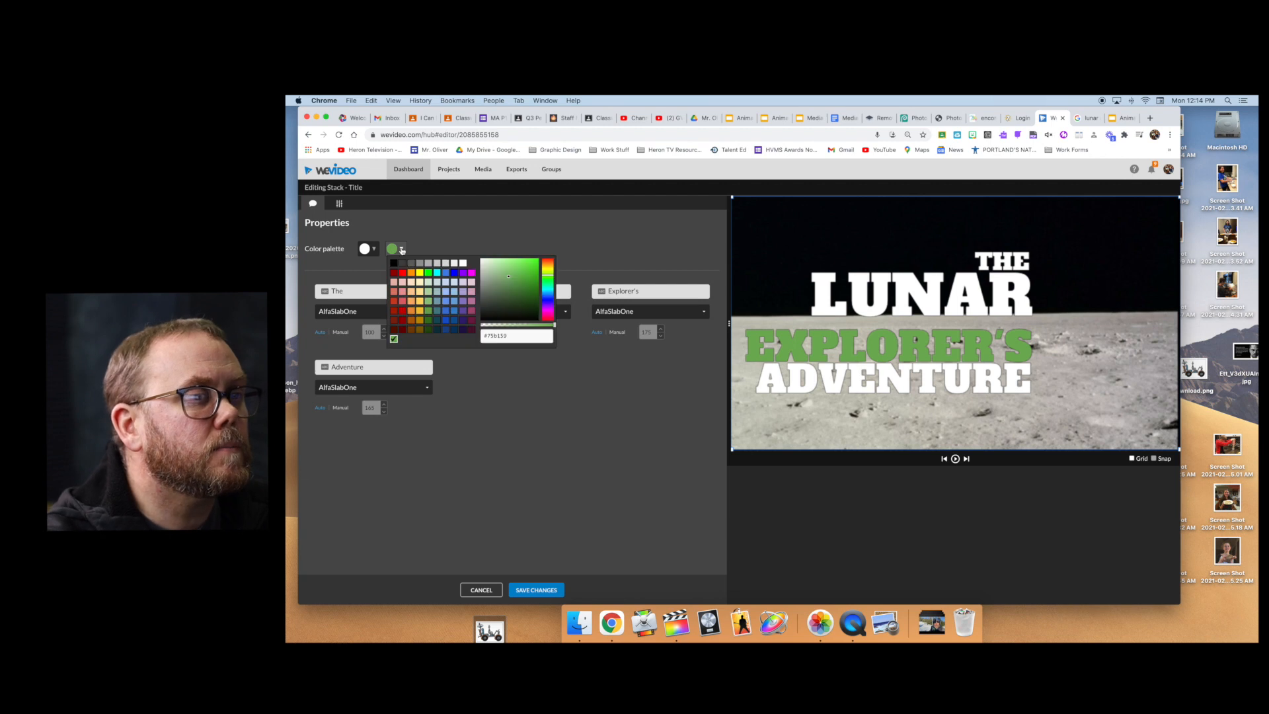
click(446, 273)
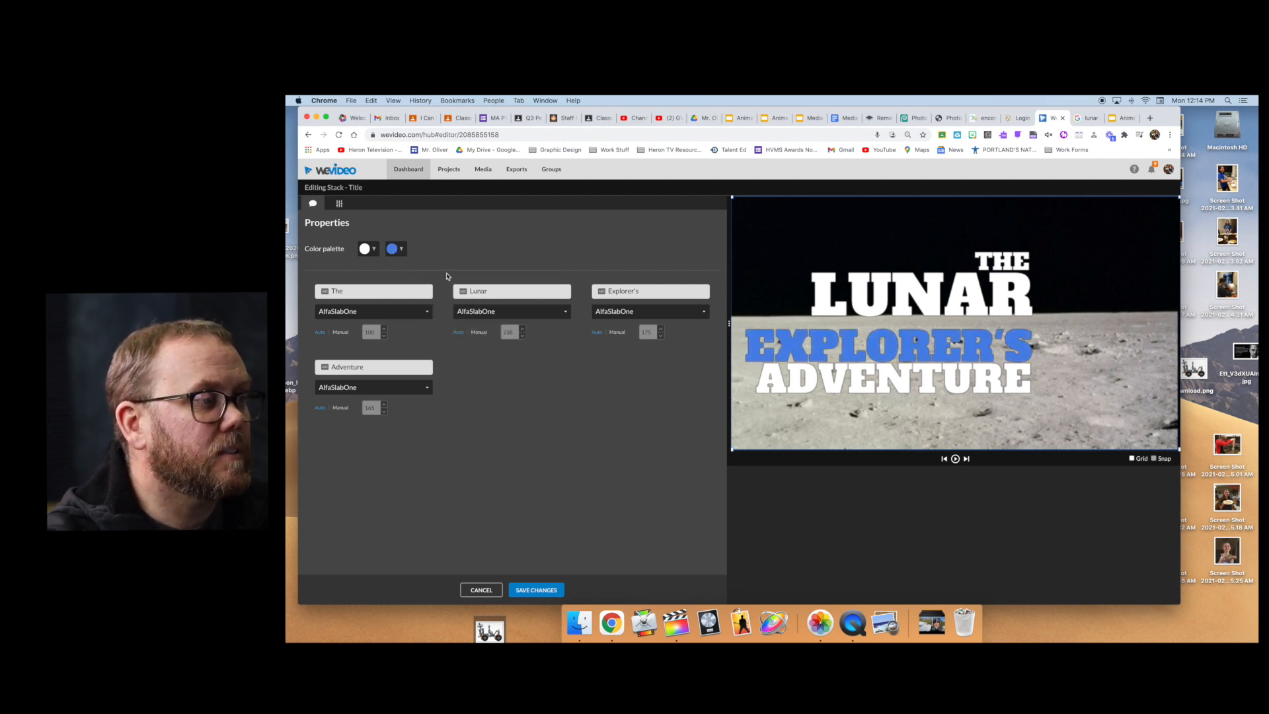
click(531, 589)
Play the title from the timeline start, trim its end to about 4.5 seconds, and replay it
drag(412, 476, 355, 475)
key(space)
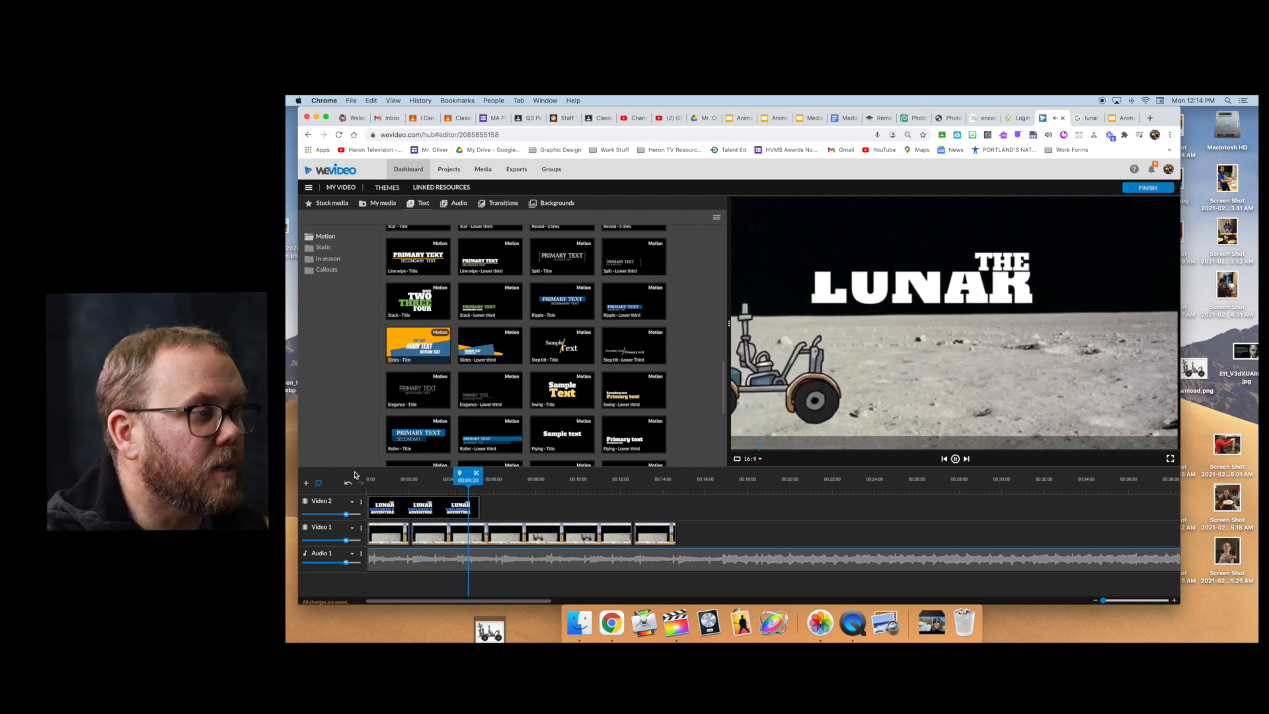
key(space)
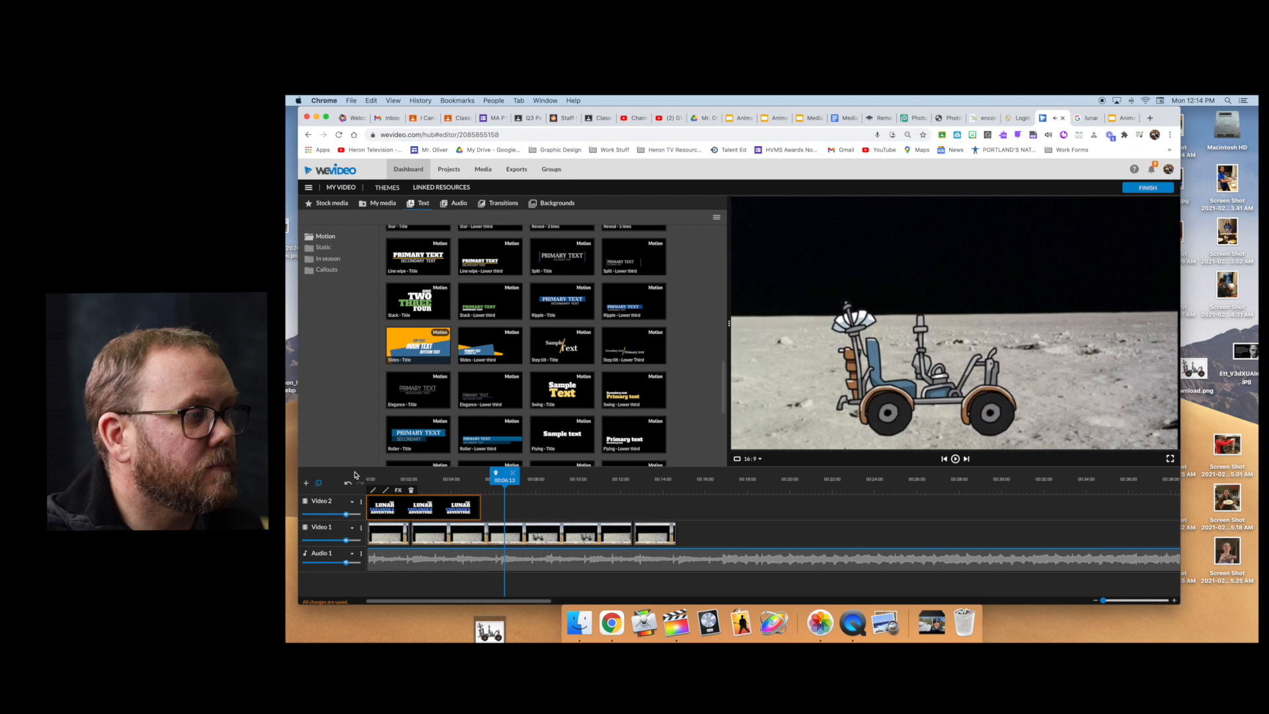
drag(479, 505, 356, 478)
key(space)
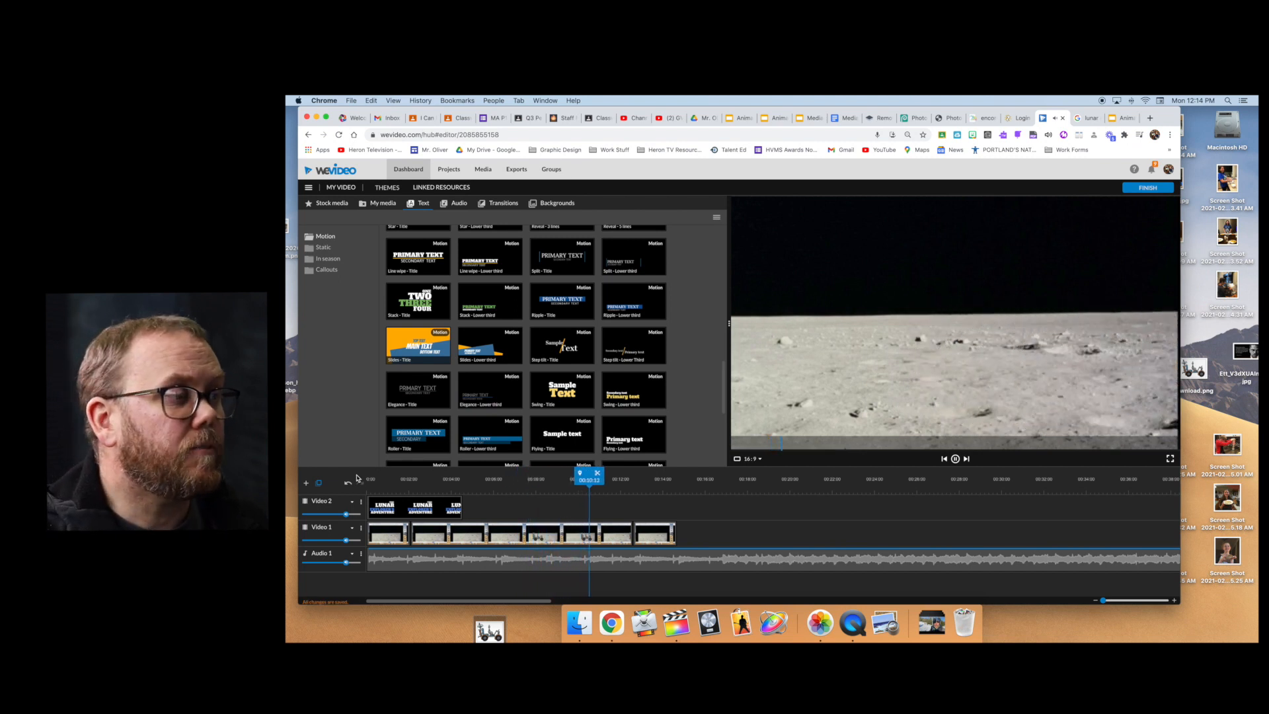
Paste a copy of the title onto Video 2 and move it to about 10 seconds, aligning its end with the video's end
key(space)
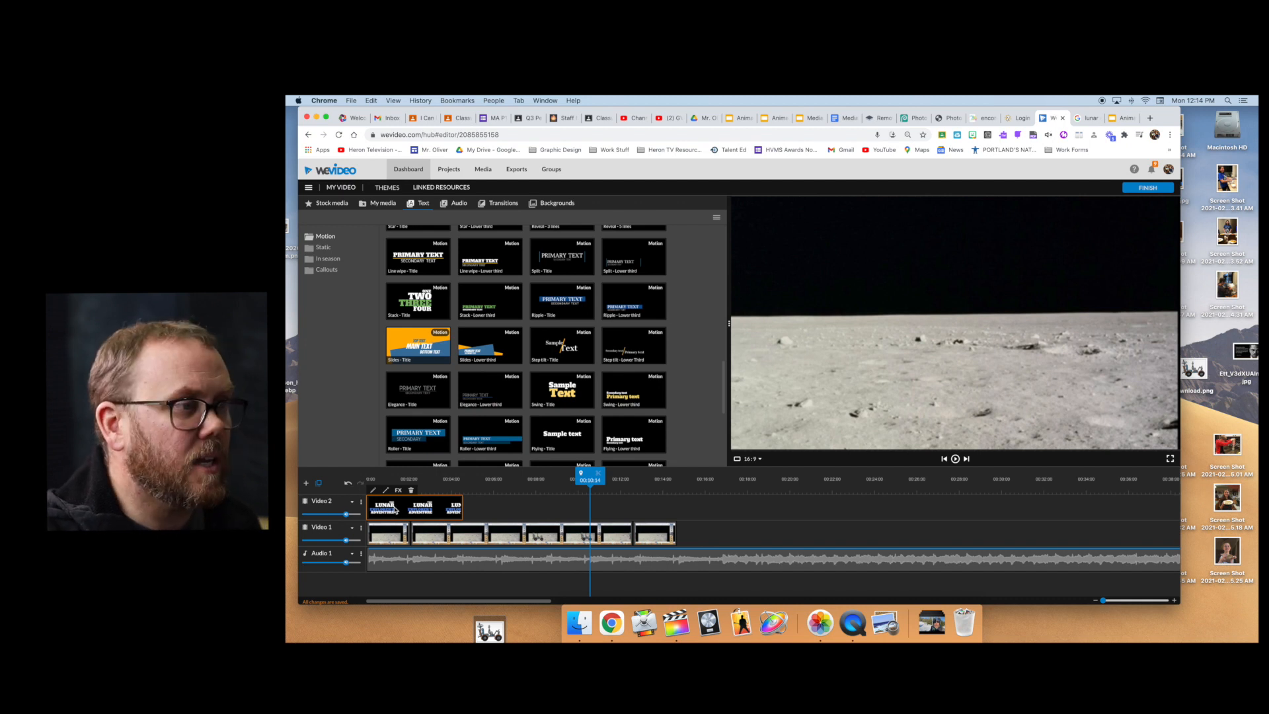
click(590, 500)
key(super+v)
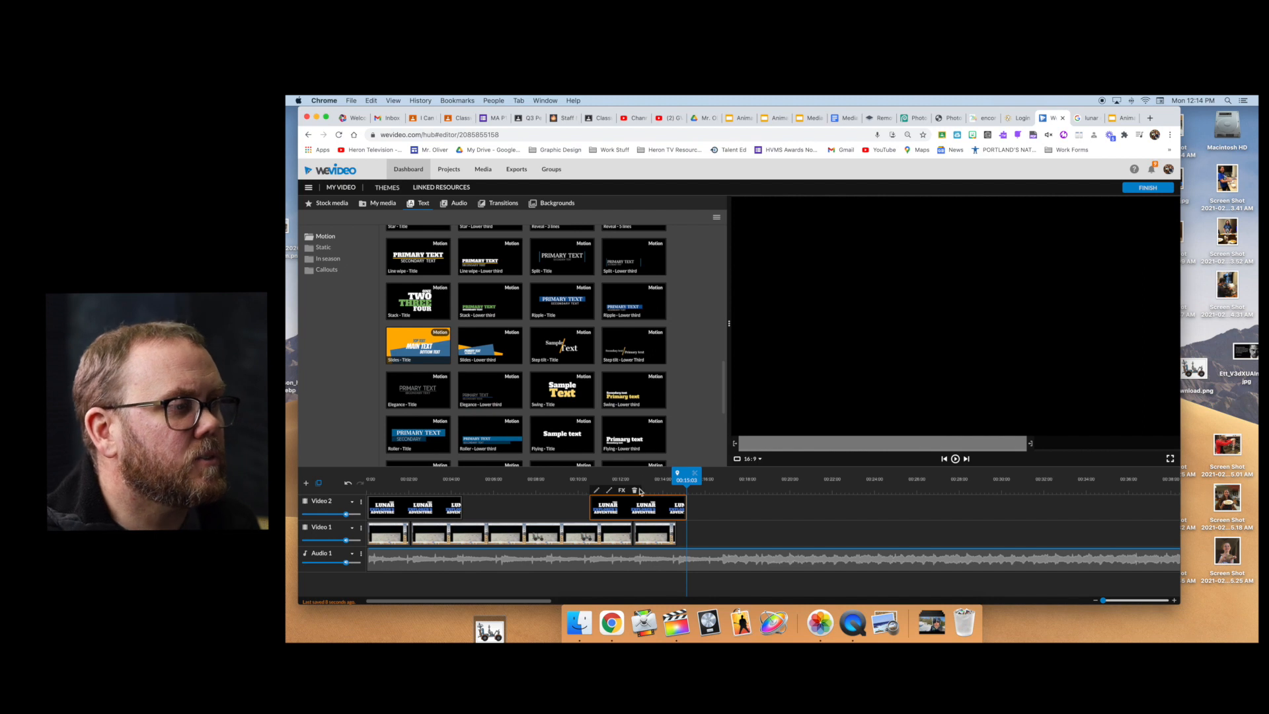
drag(628, 501, 576, 509)
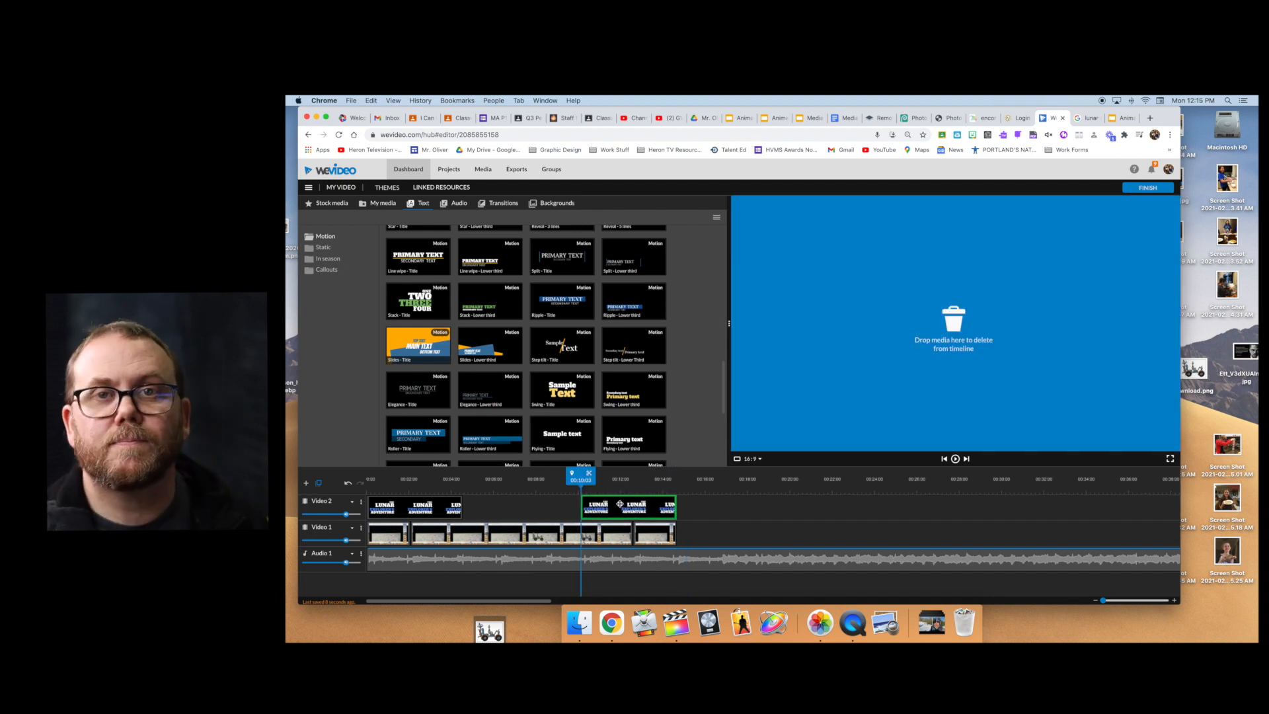
Play the project from the start, split the music at 00:16:17, and delete the part after the split
drag(578, 476, 337, 473)
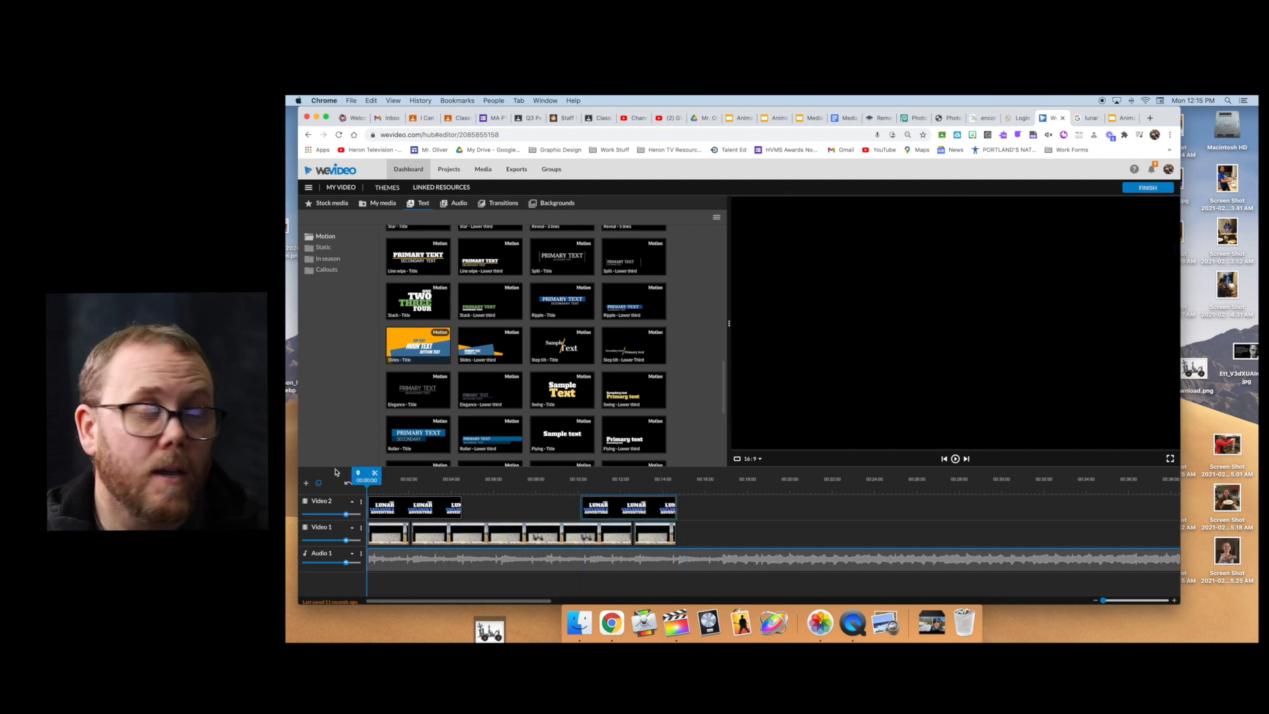
key(space)
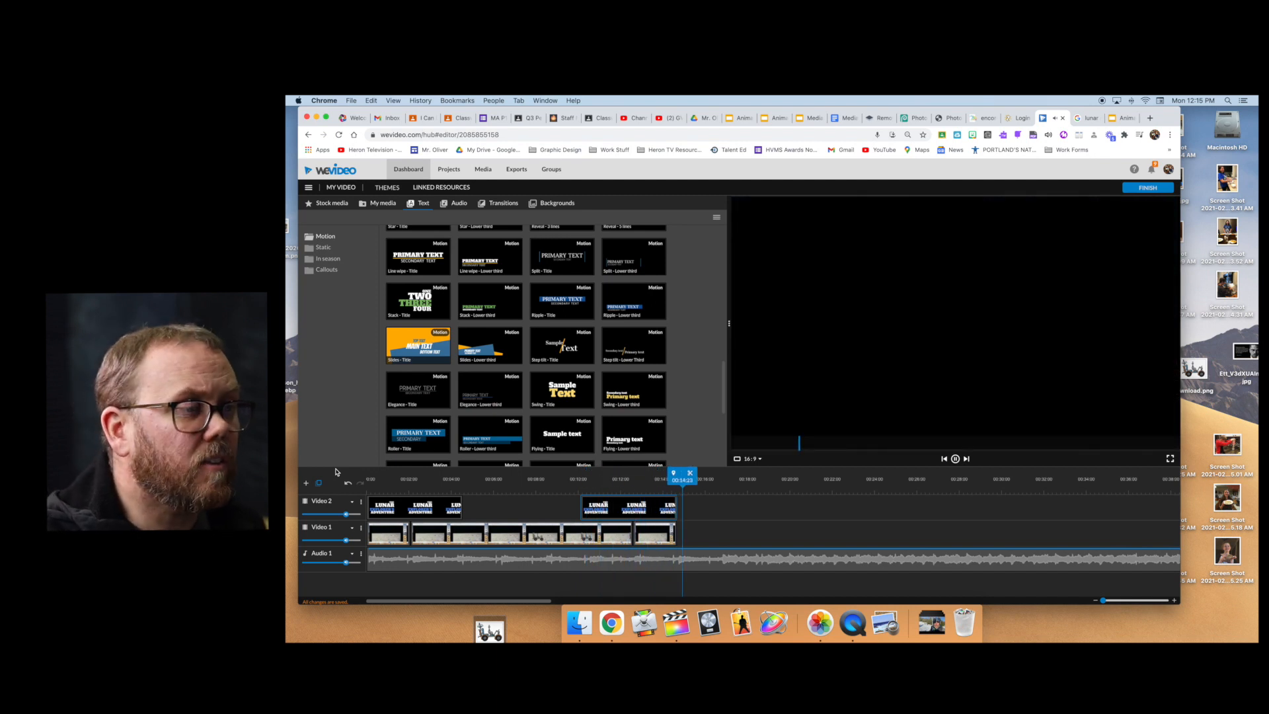
key(space)
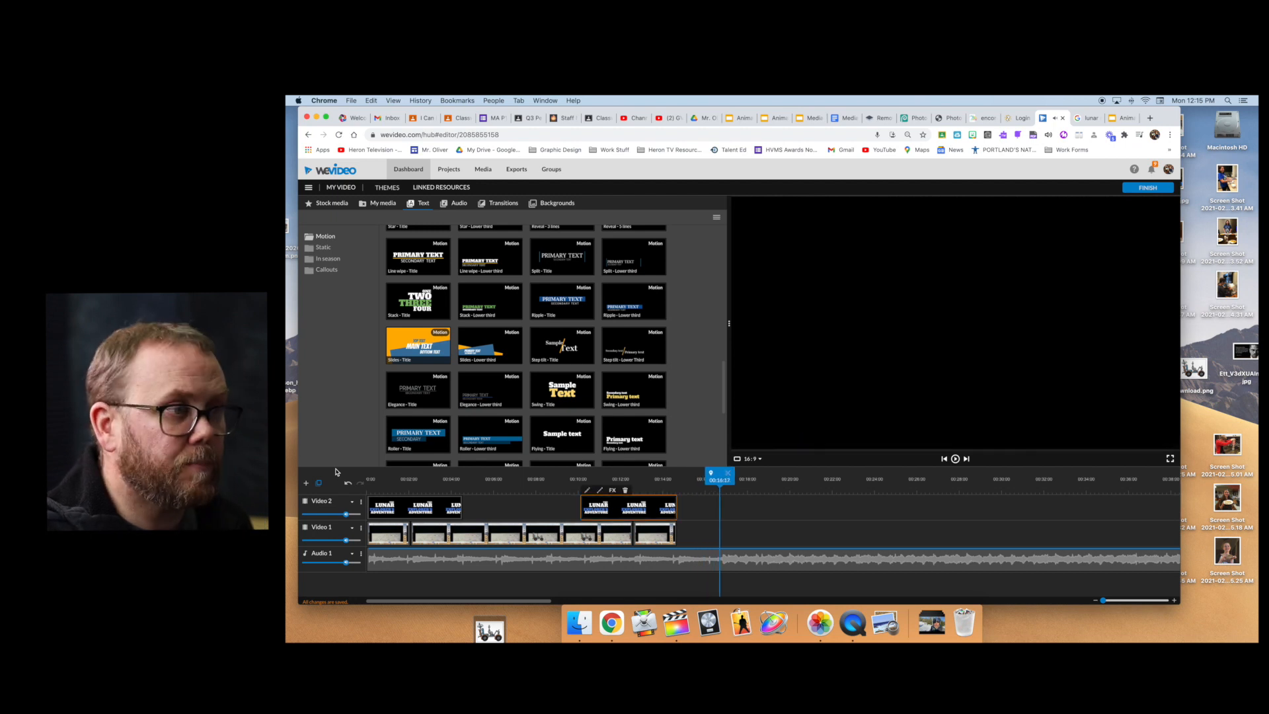
click(720, 557)
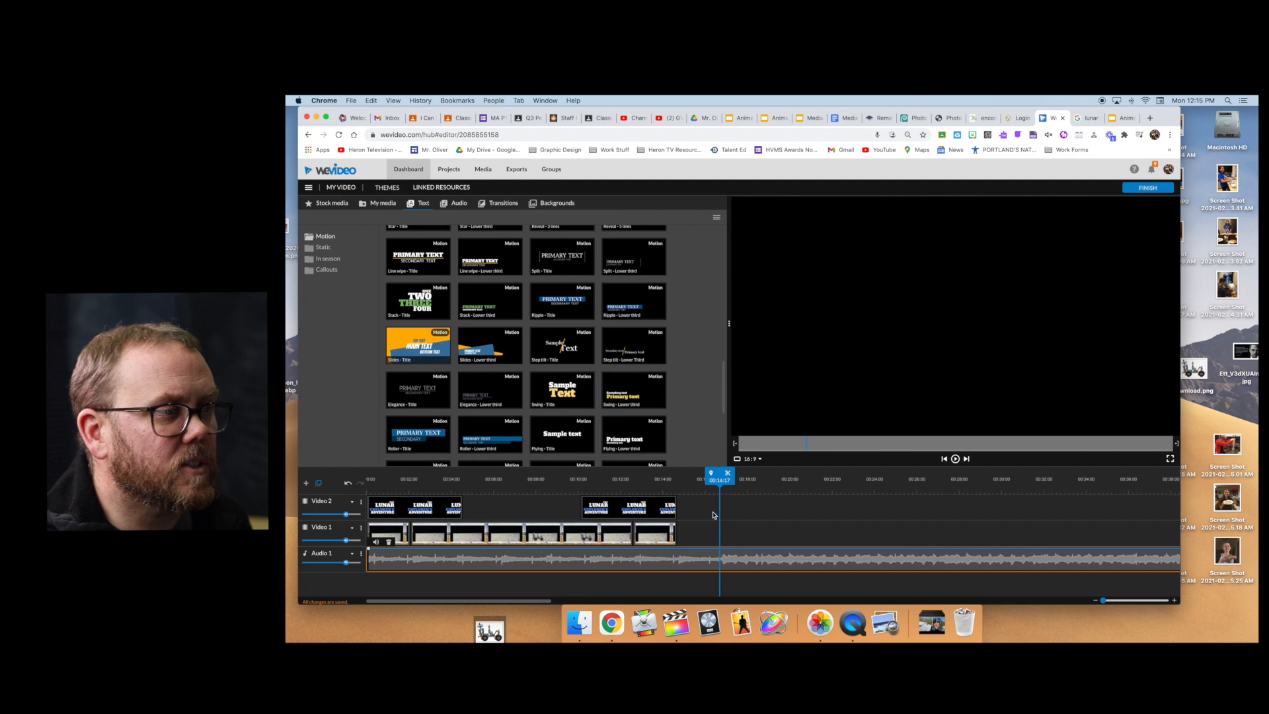
click(728, 473)
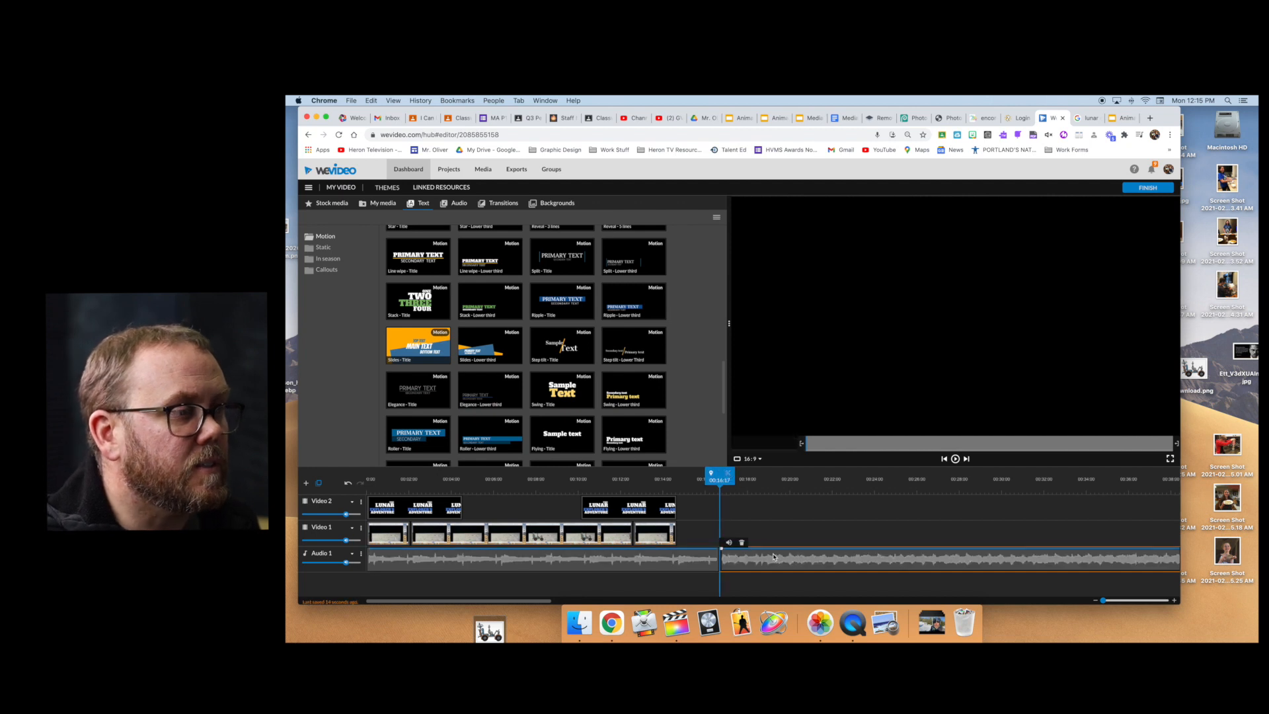
key(Delete)
Try a 3-second fade-out on the trimmed music clip and play the project's beginning and ending to check it
click(710, 560)
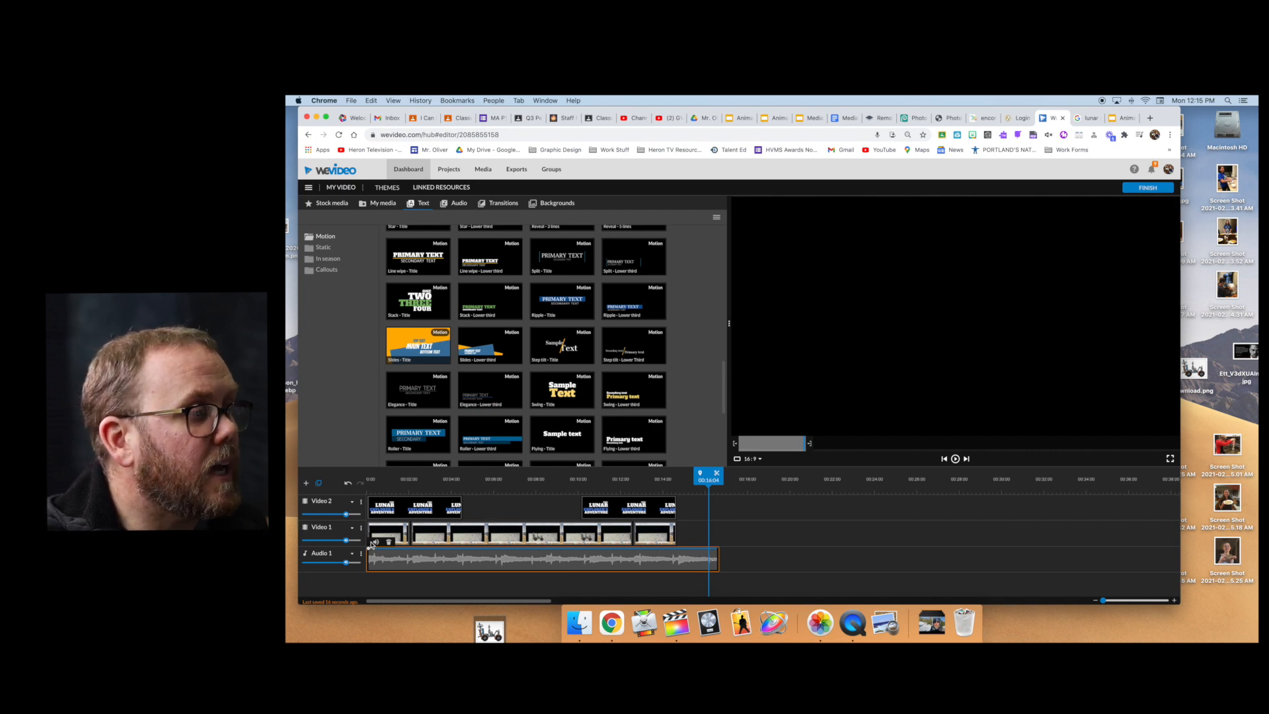
click(374, 542)
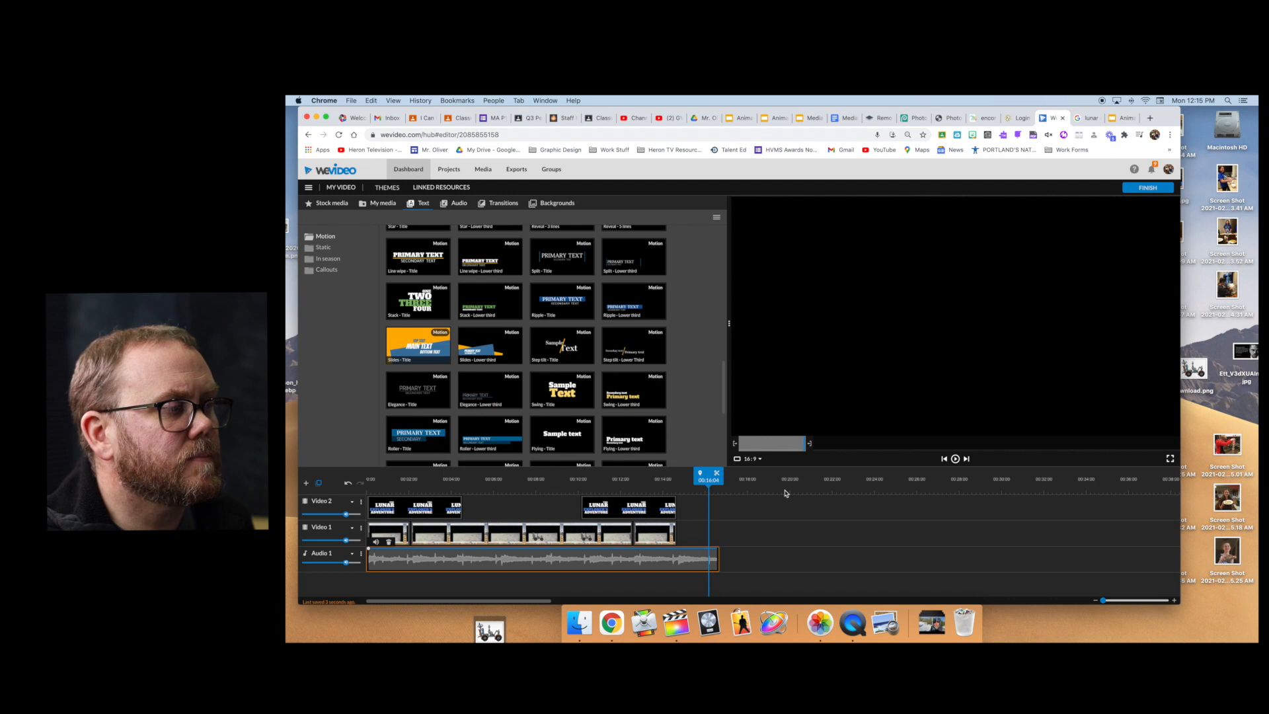
drag(710, 476, 595, 481)
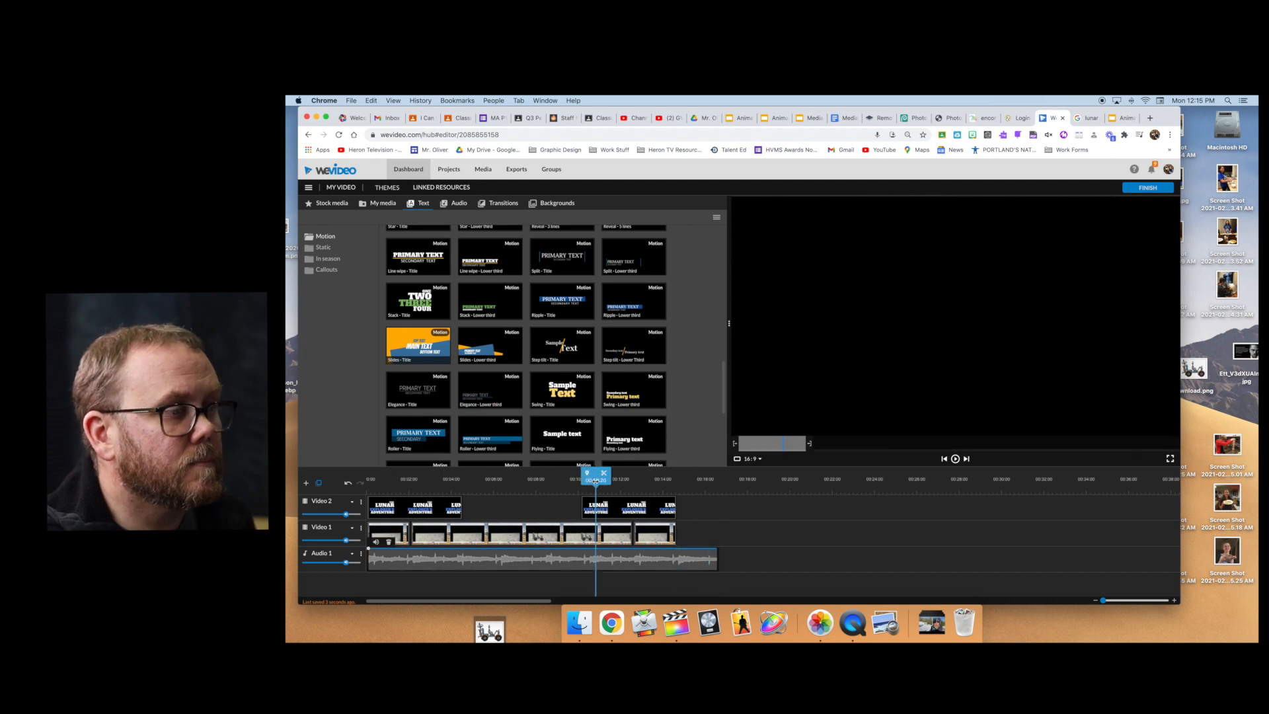
key(space)
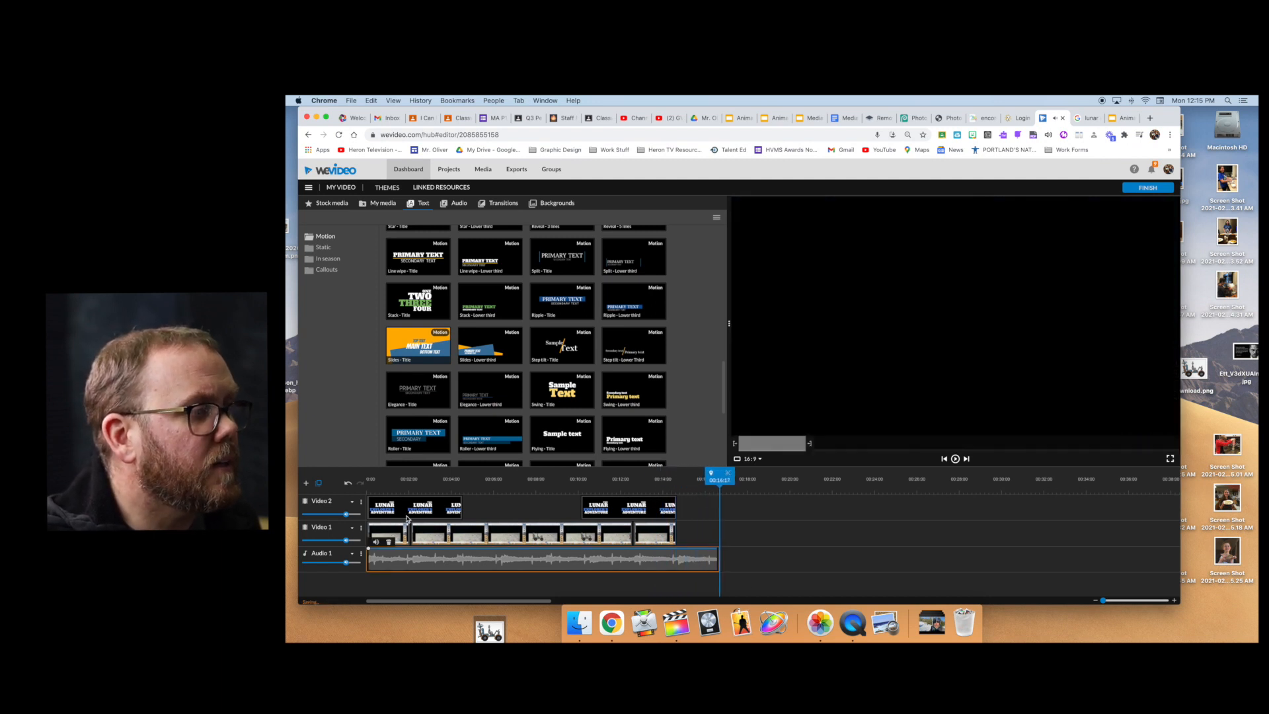
click(376, 543)
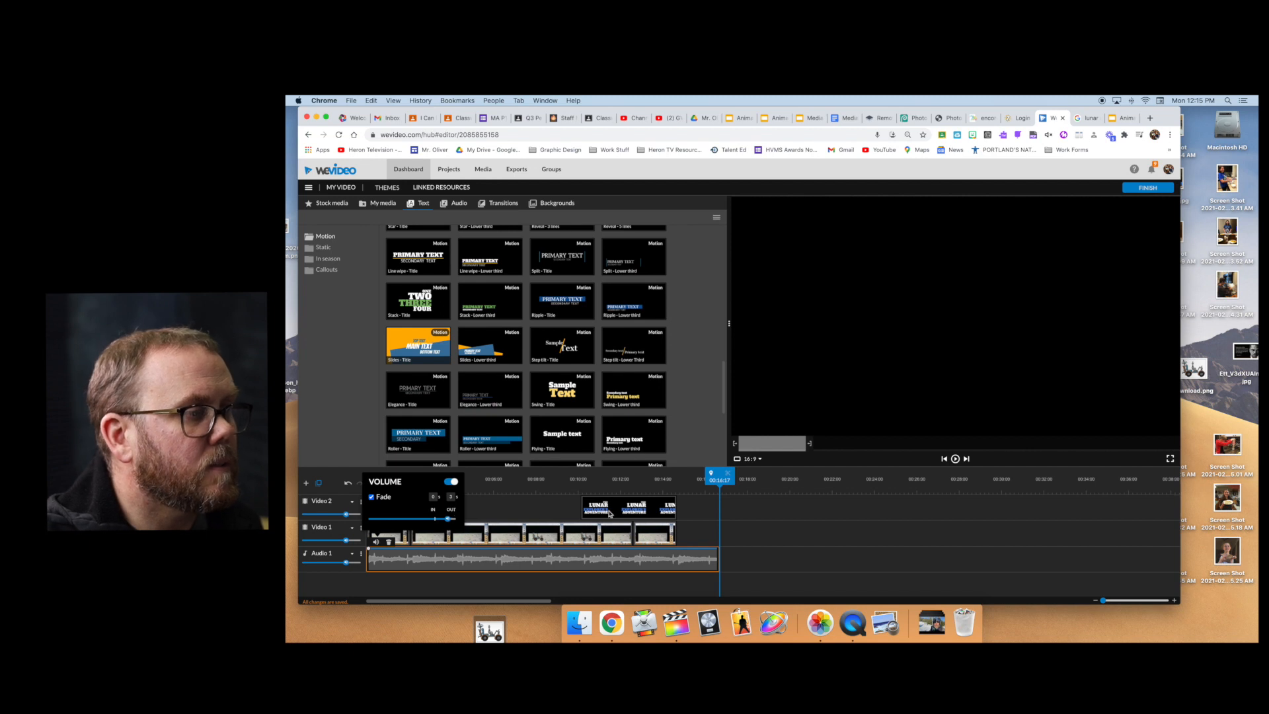
drag(716, 480, 324, 500)
key(space)
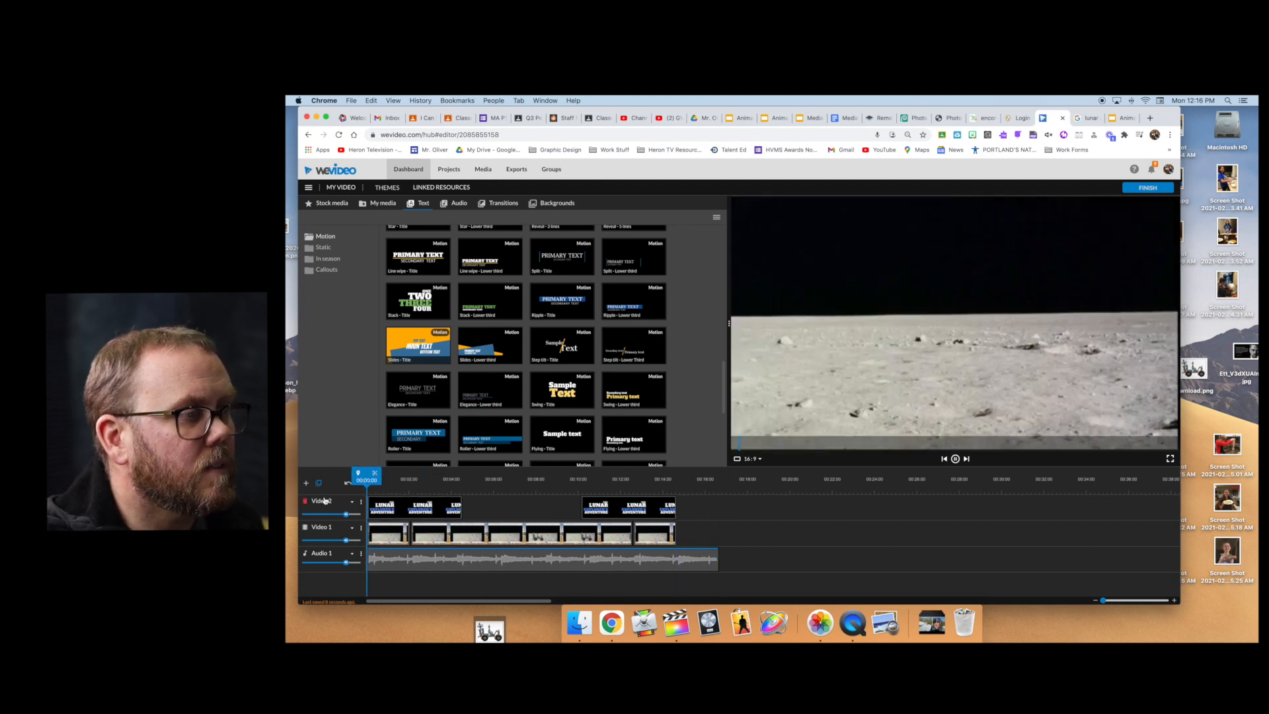
drag(409, 471, 651, 476)
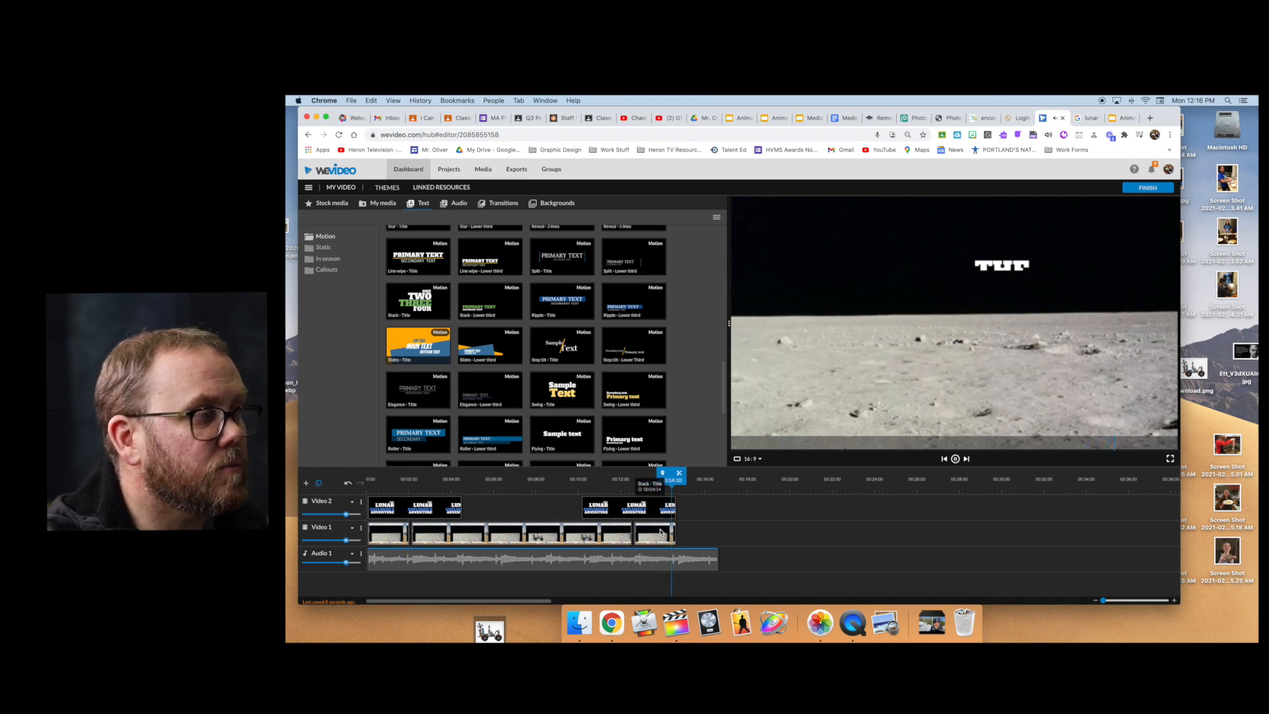
click(647, 566)
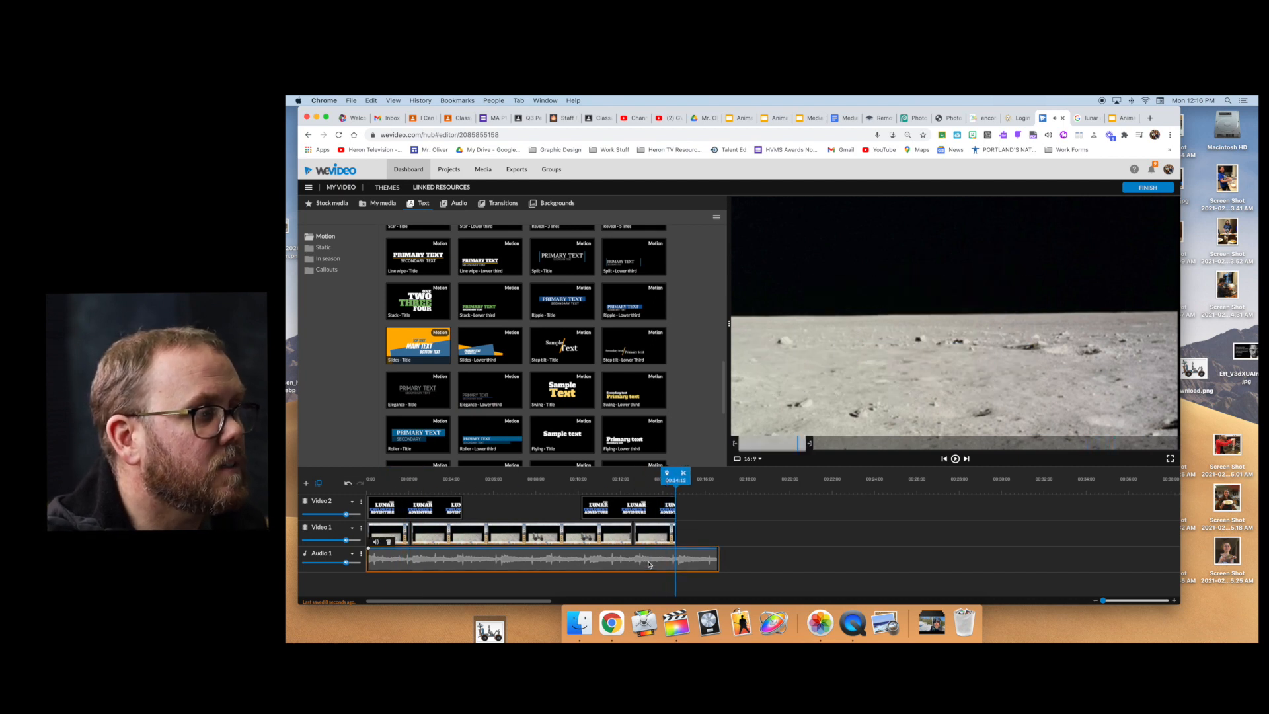
Give the music clip a 3-second fade-in and lower its end volume point so the last 3 seconds fade out
click(375, 542)
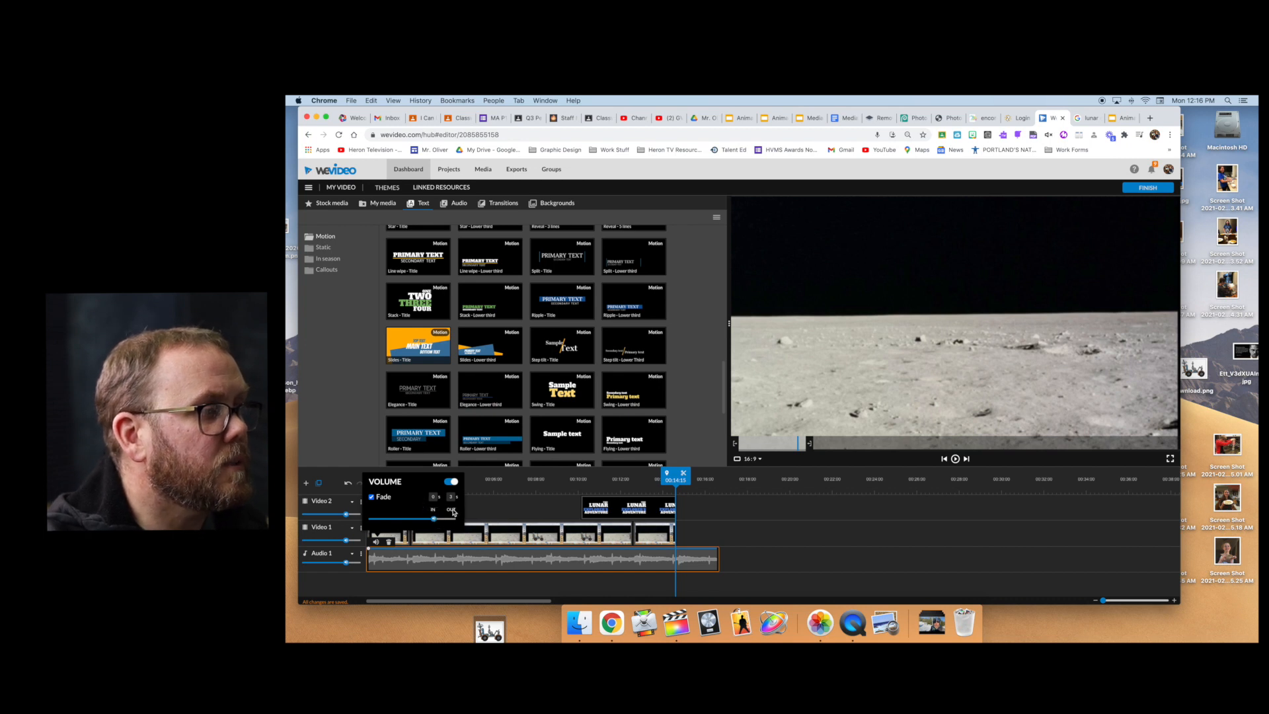
click(449, 482)
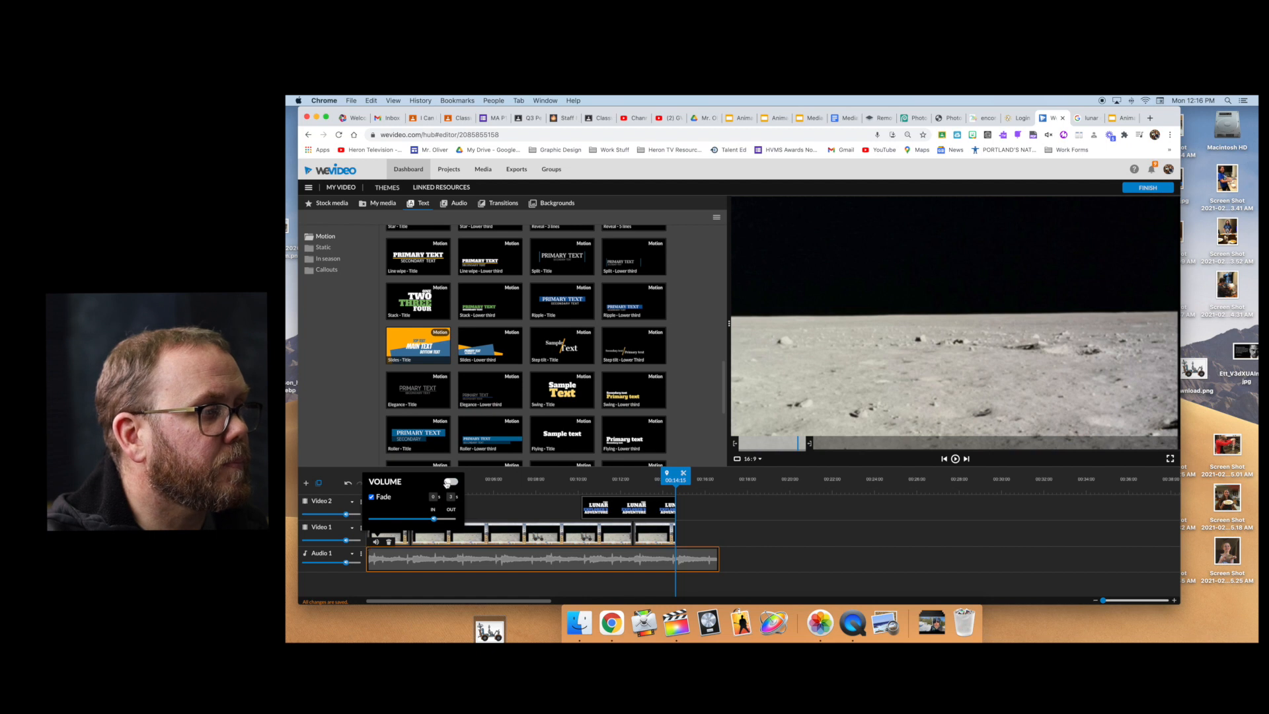
click(451, 483)
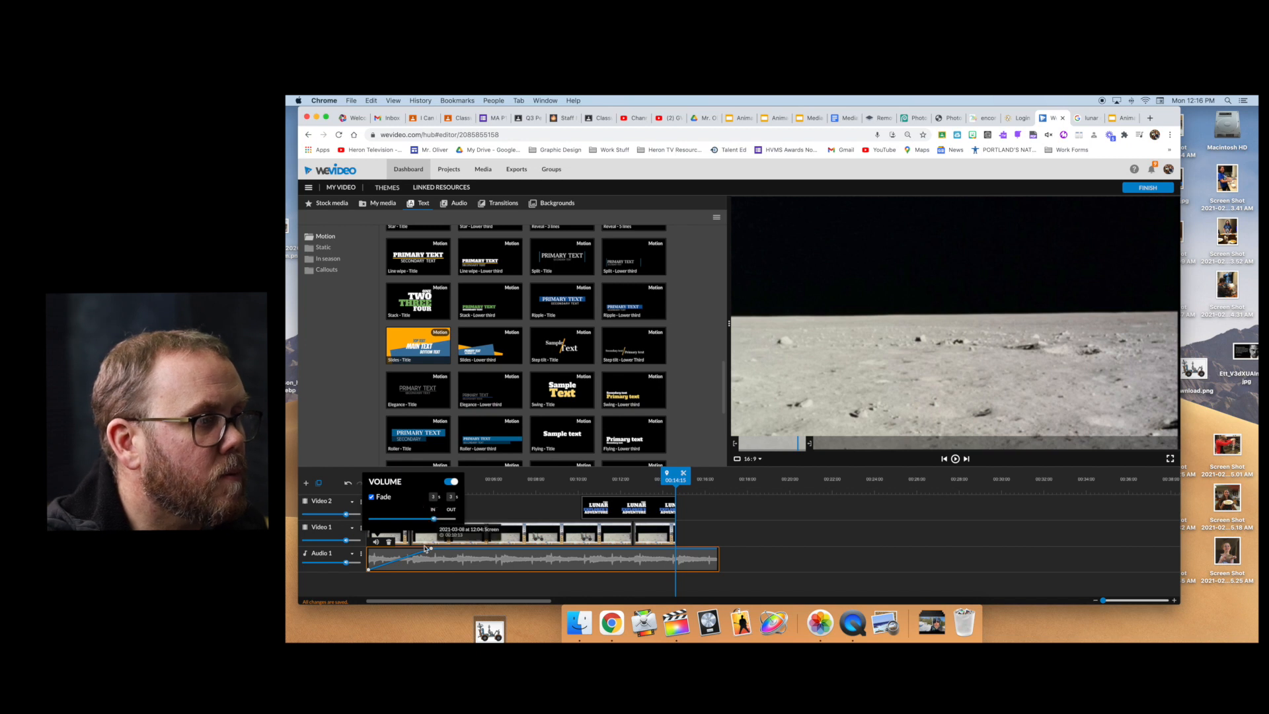
key(space)
key(space)
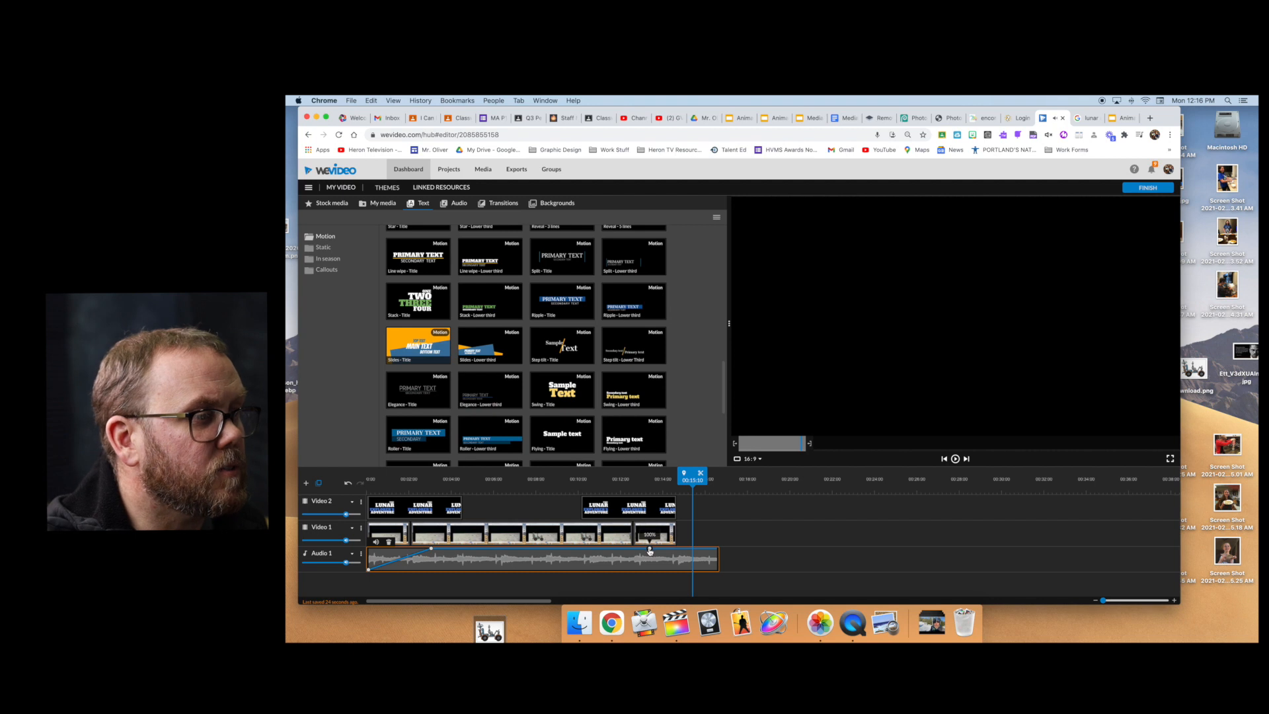
click(717, 550)
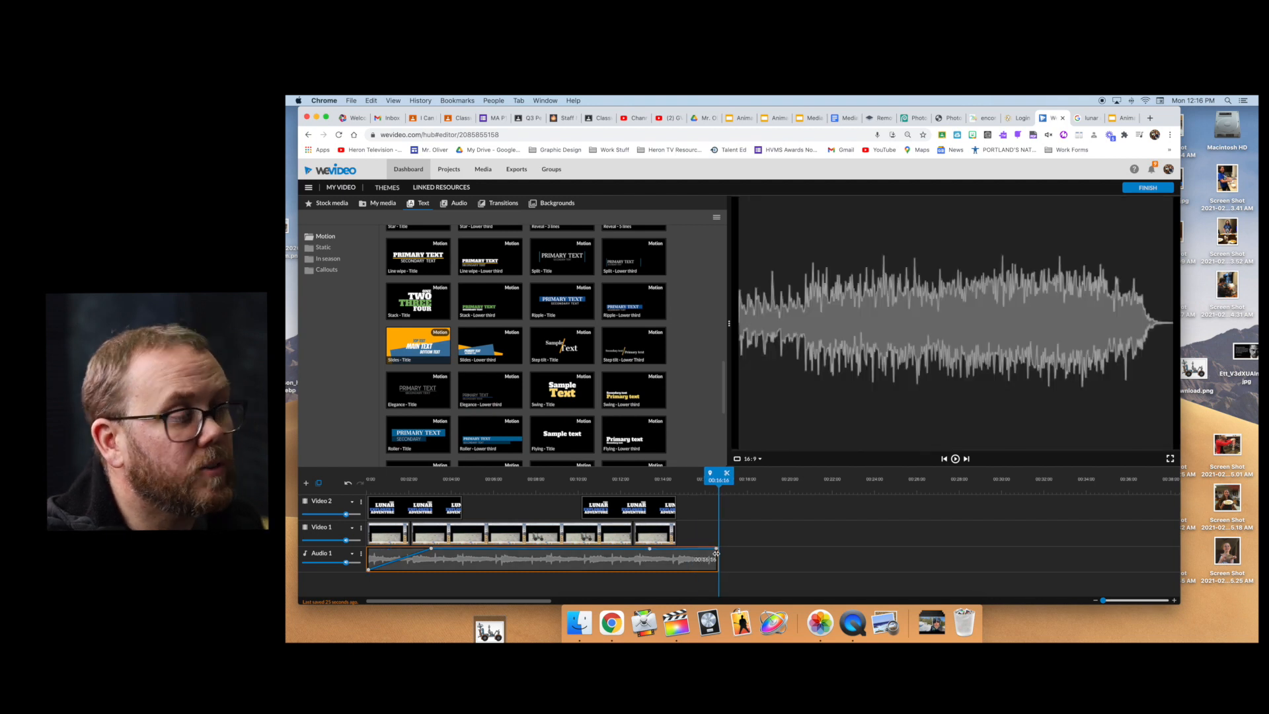
drag(717, 549, 707, 563)
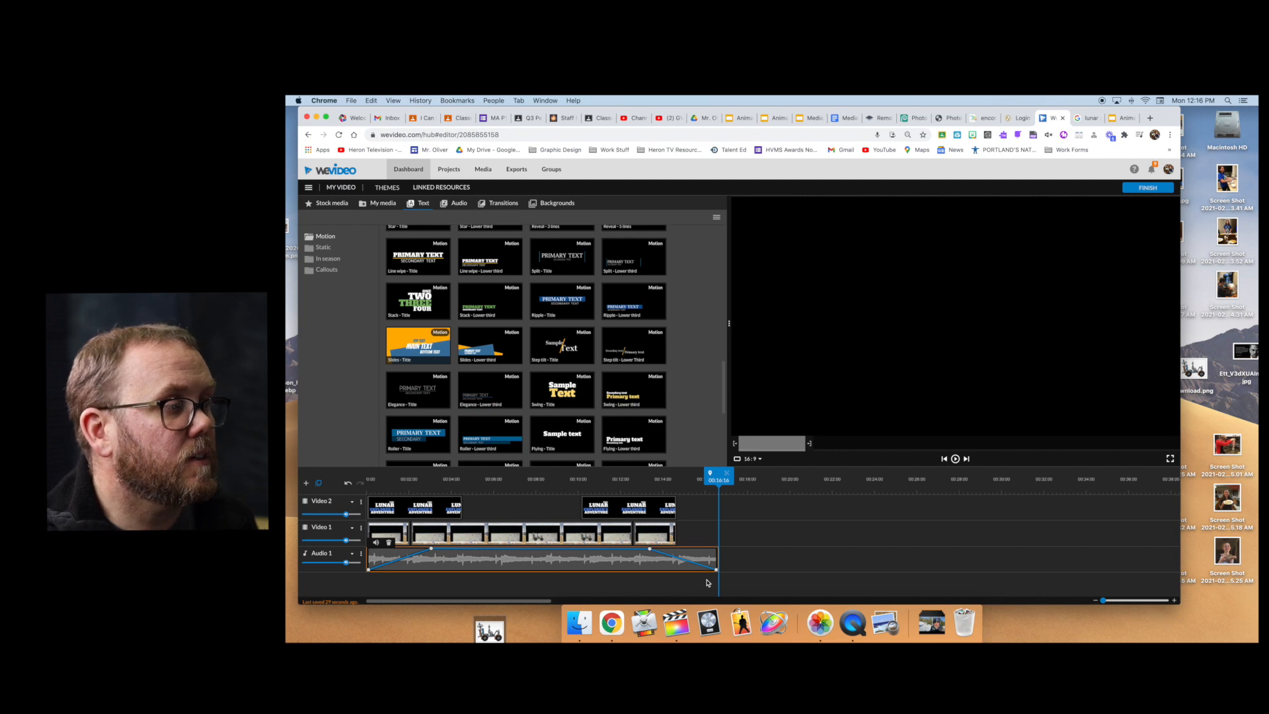
Shorten the music's fade-in to within the first second and play the project from the start
drag(718, 479, 366, 492)
key(space)
click(424, 555)
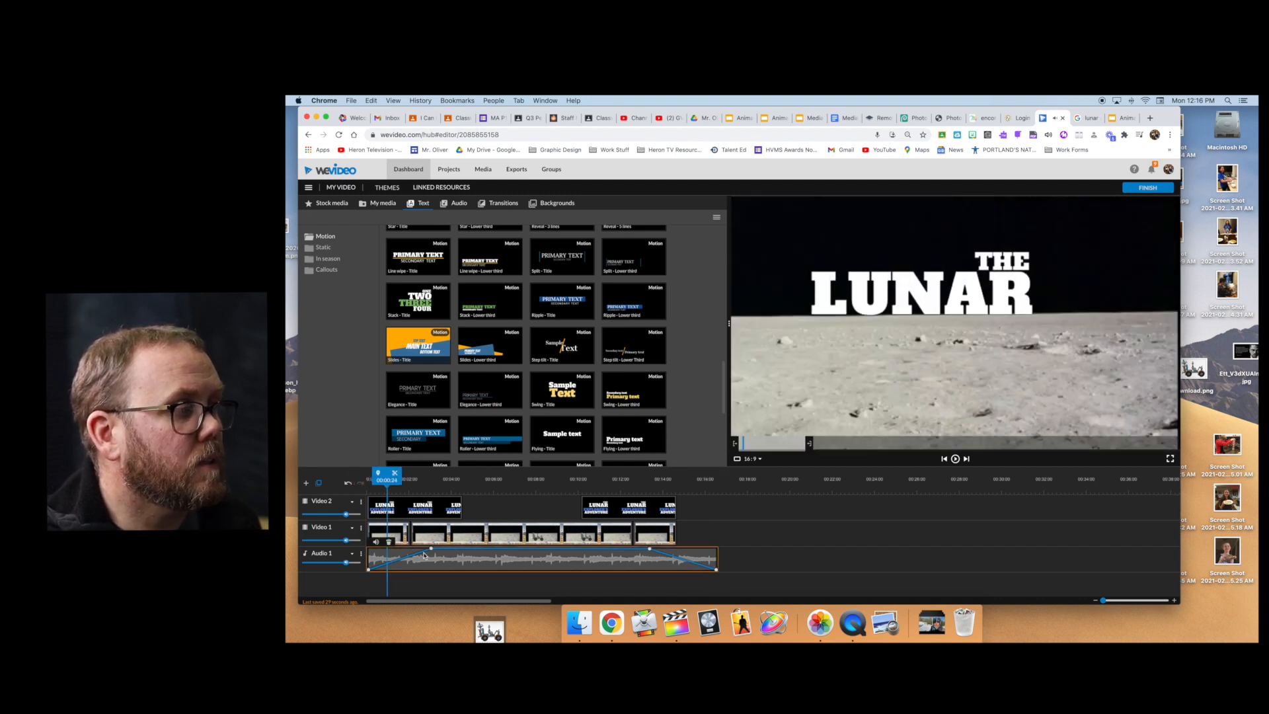
drag(426, 552, 382, 552)
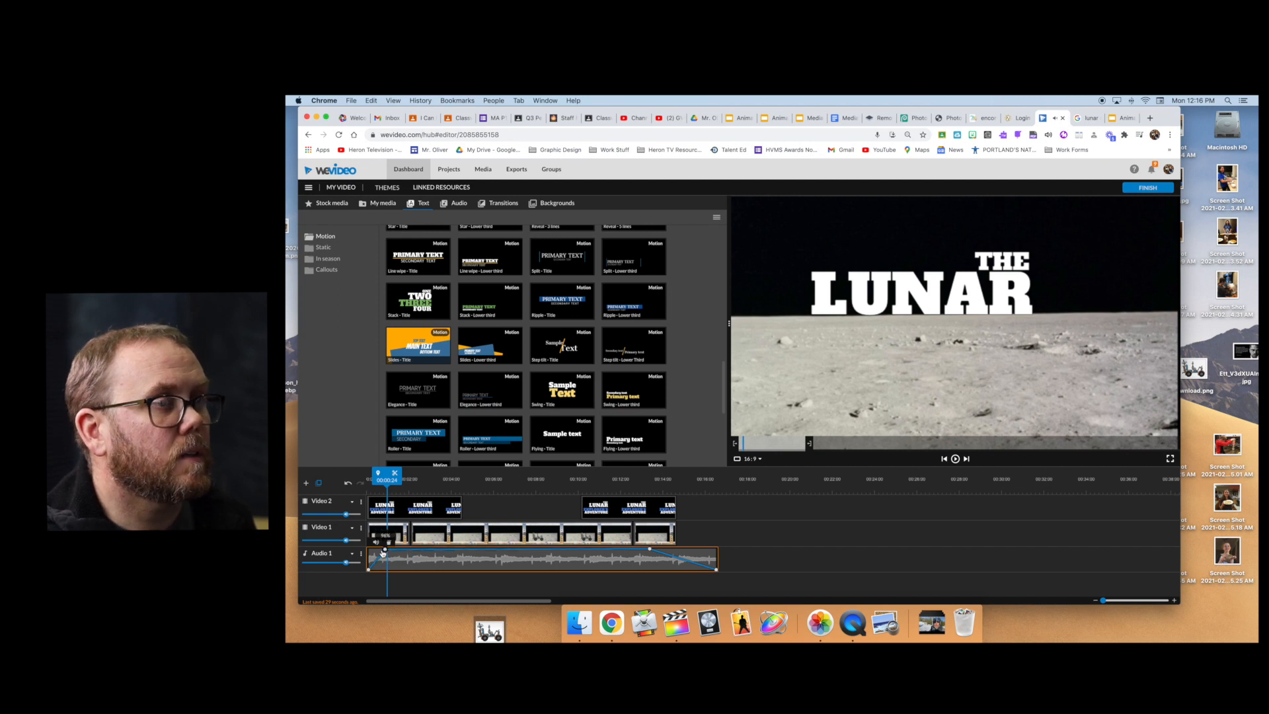
drag(386, 480, 362, 487)
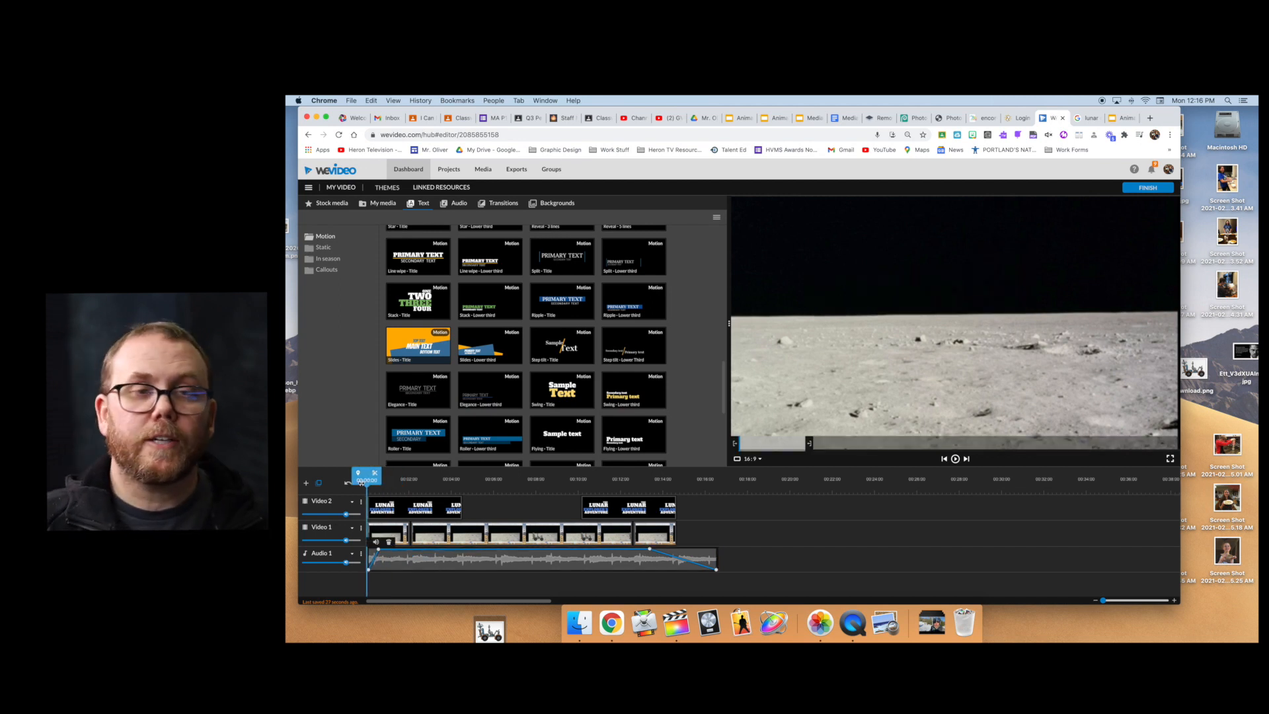
key(space)
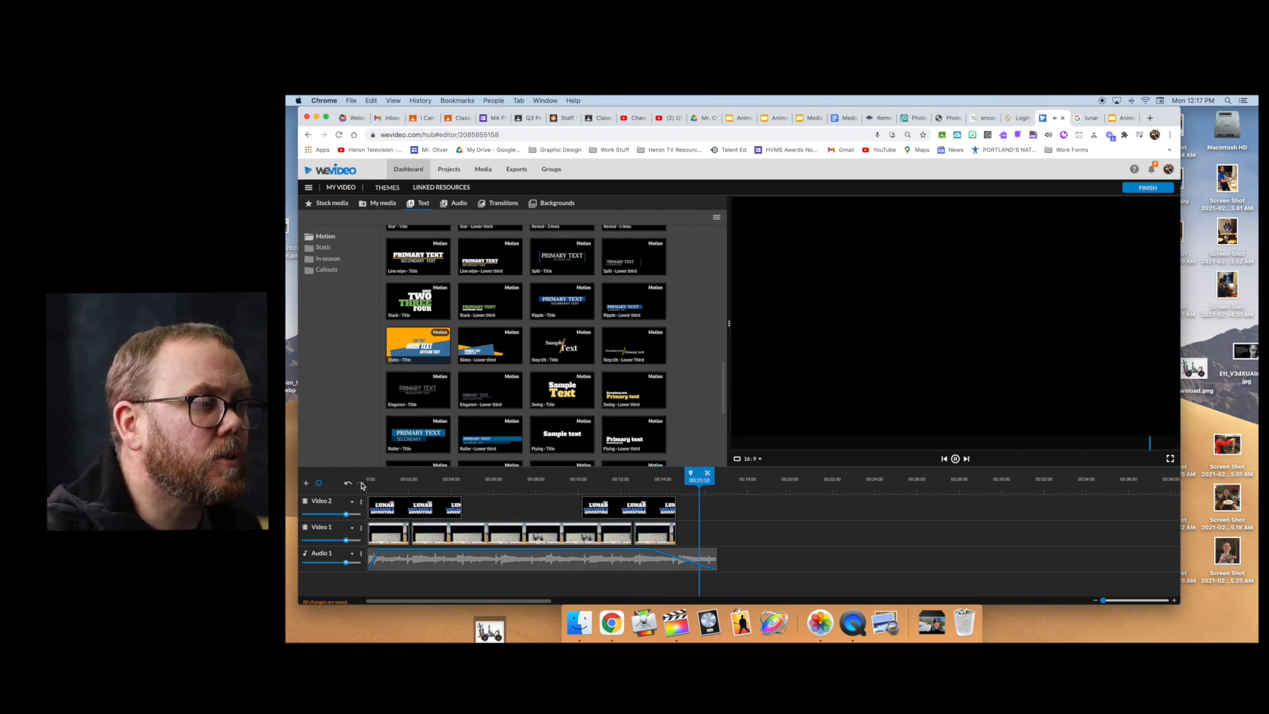
key(space)
Set the speed of the middle rover clip on Video 1 to 2x and save the changes
double_click(465, 529)
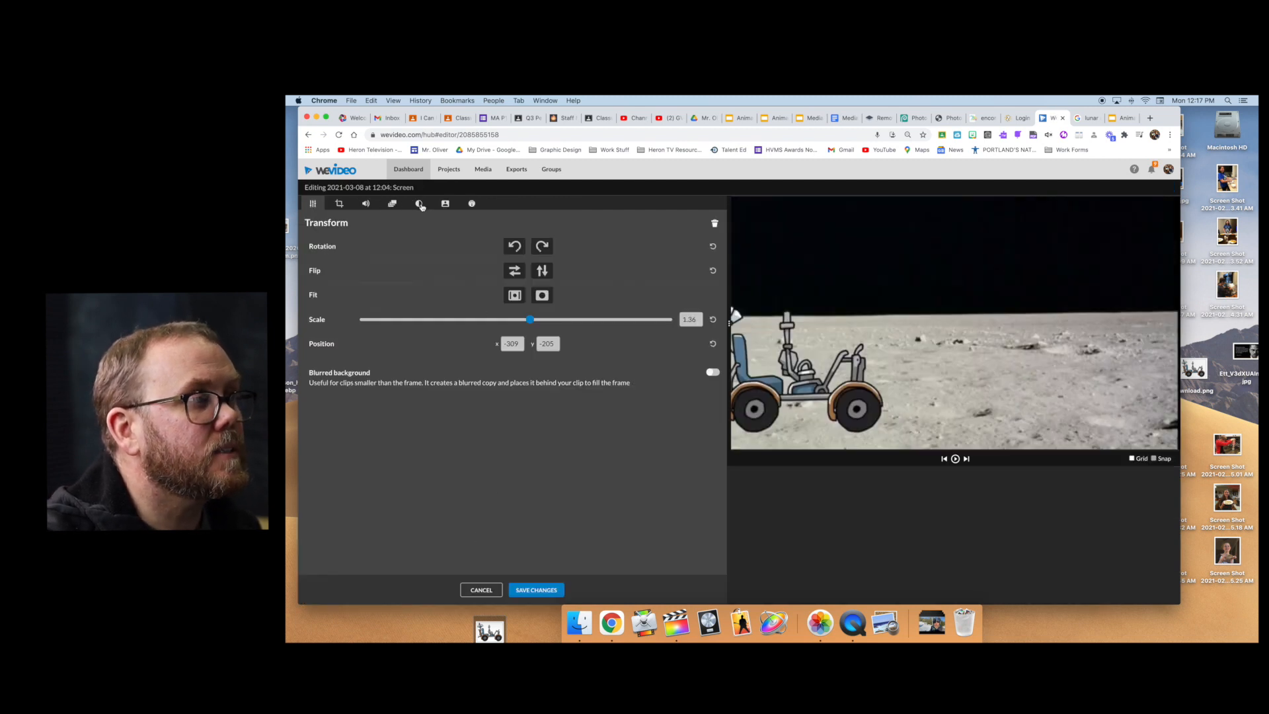
click(473, 205)
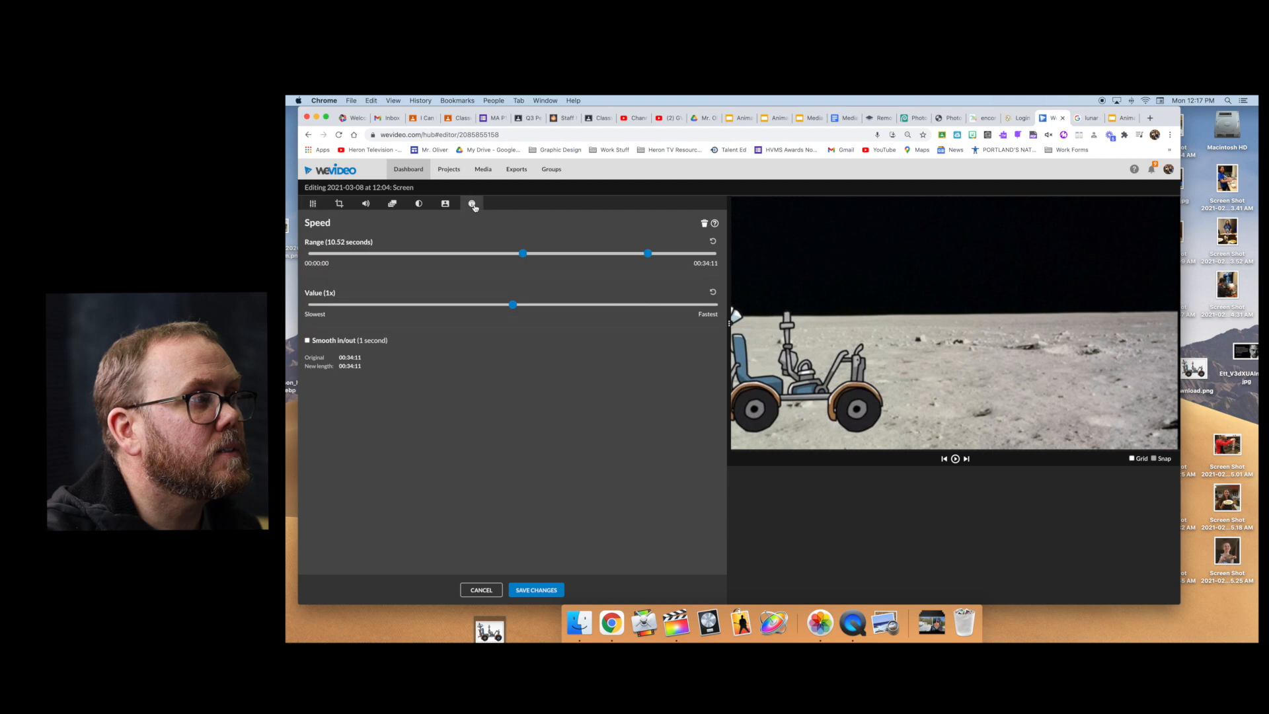
click(523, 306)
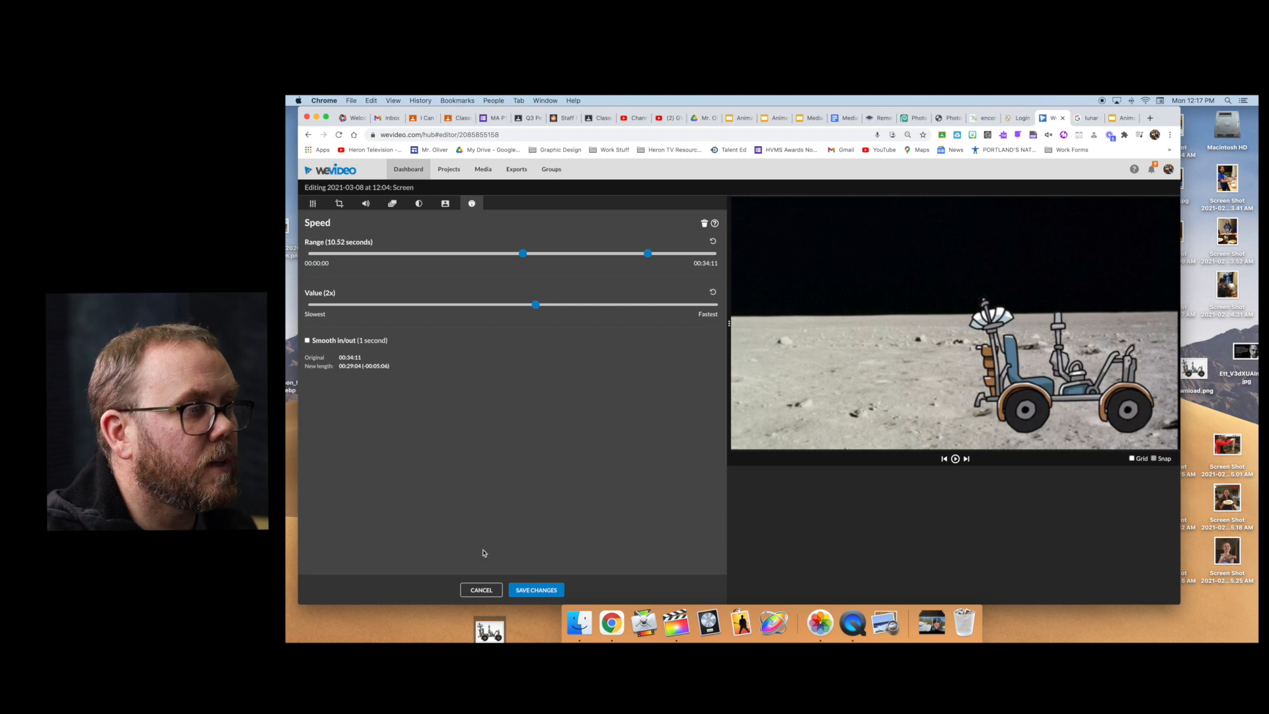
click(518, 590)
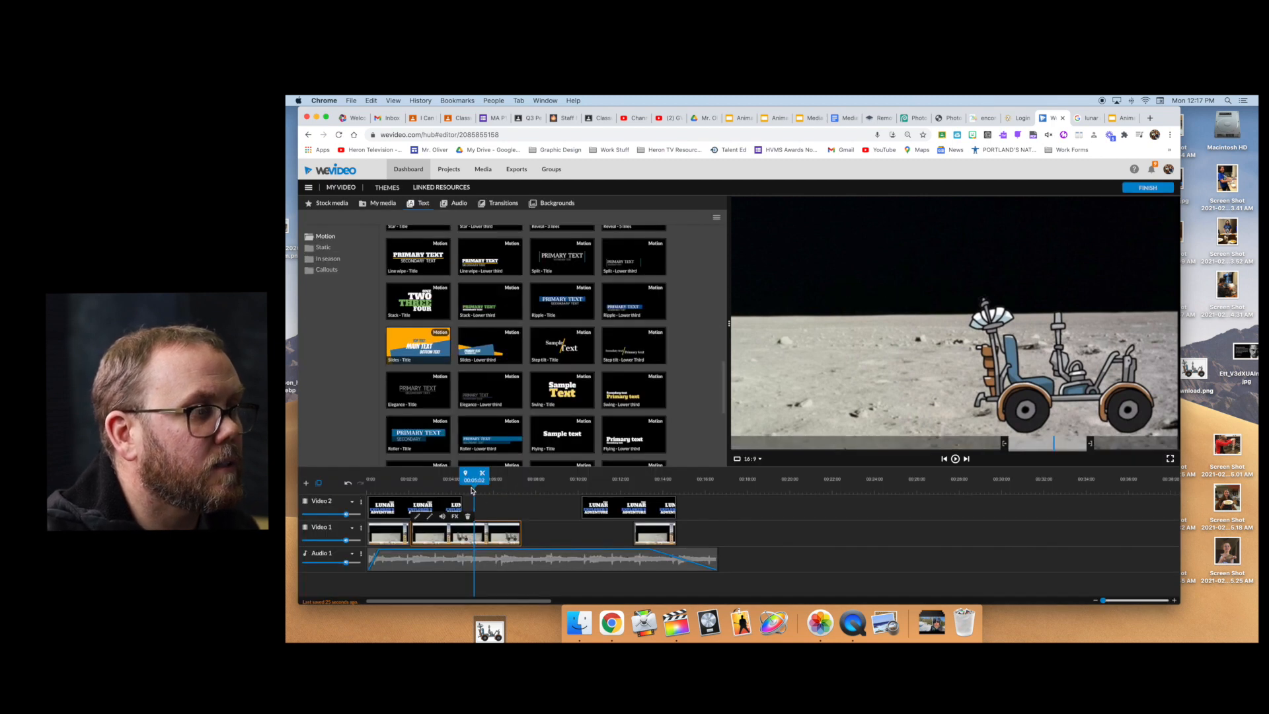
Move the last Video 1 clip against the sped-up clip, align the closing title with its start, and play the result
drag(654, 532, 543, 534)
drag(605, 504, 336, 480)
key(space)
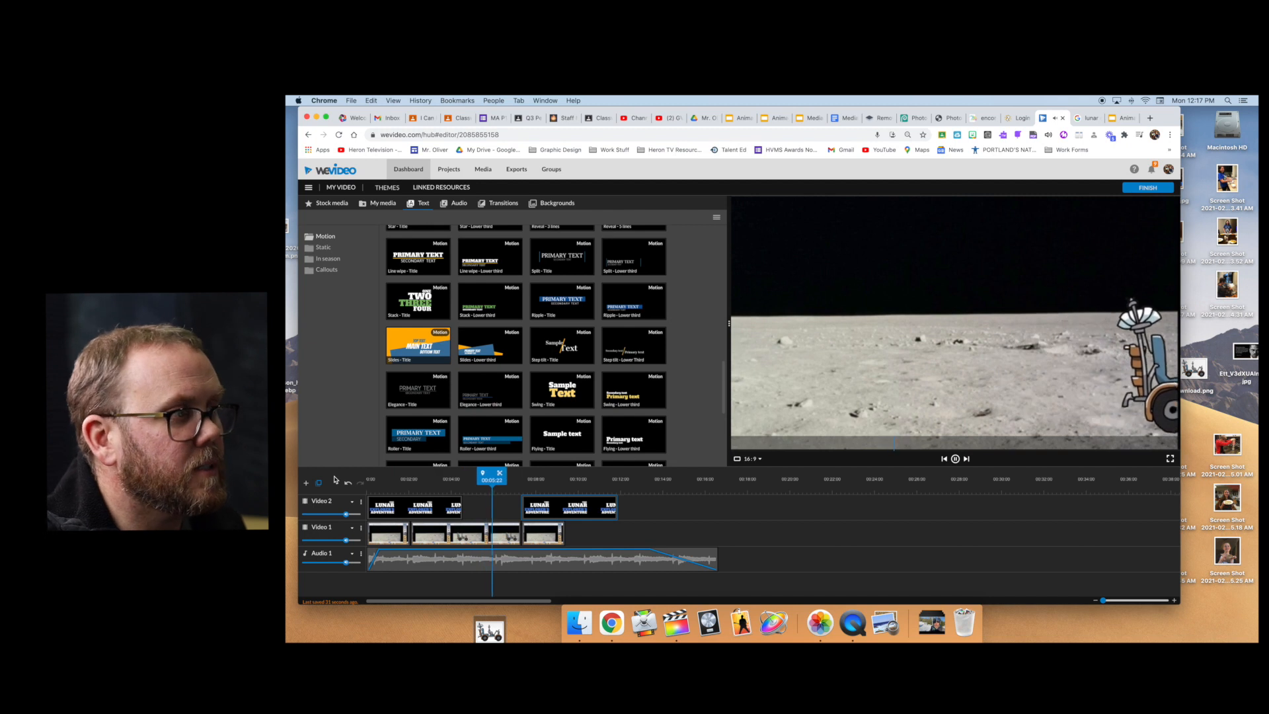
key(space)
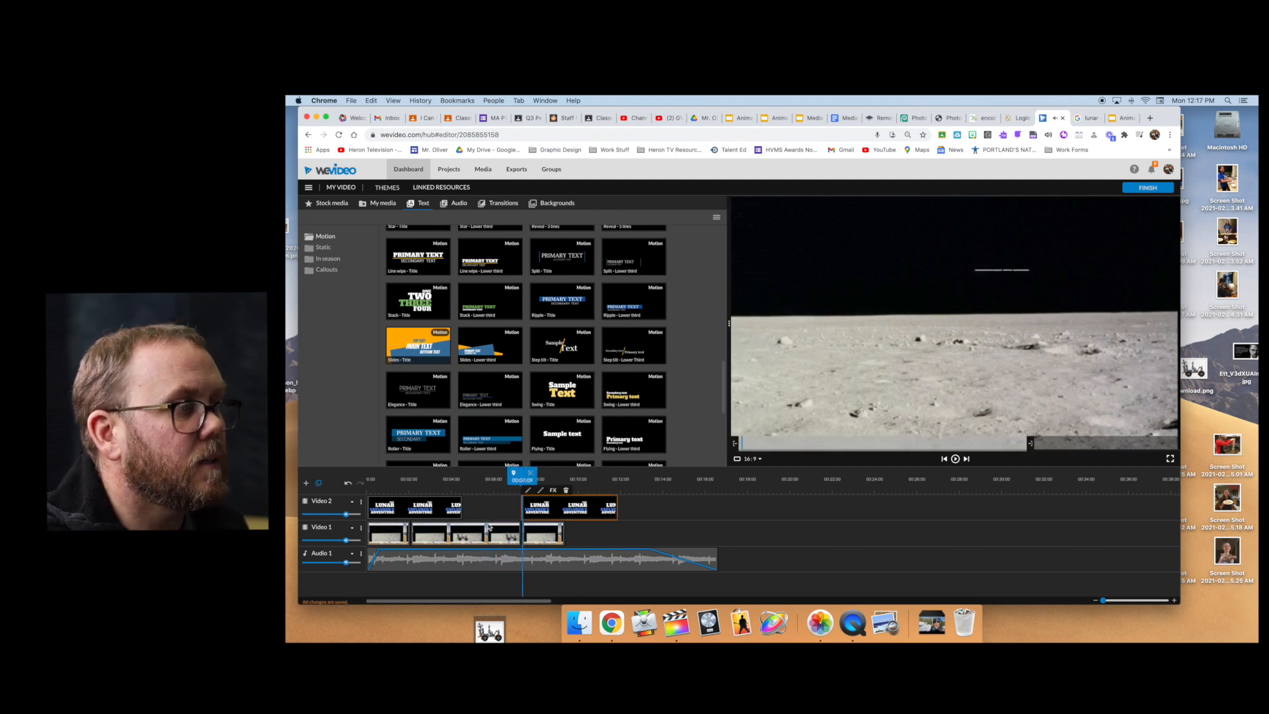
Undo the clip moves and the speed change, and play the project from the start
click(487, 532)
key(super+z)
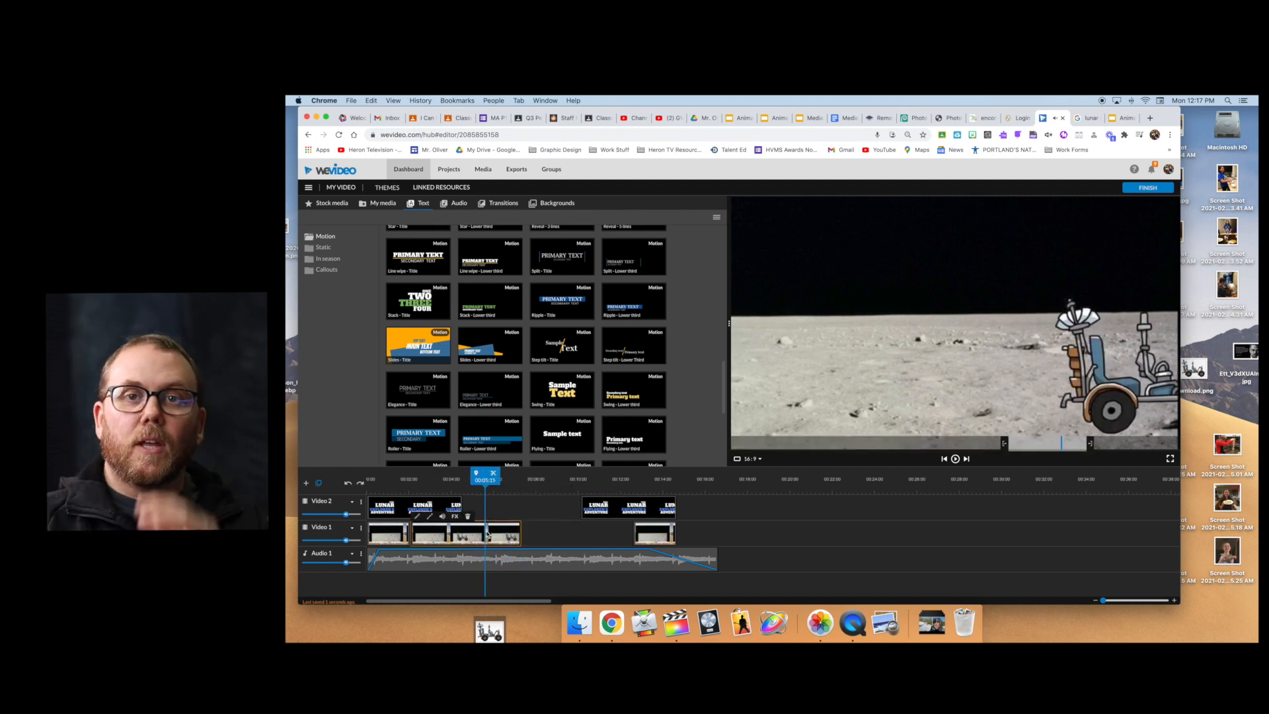
key(super+z)
drag(485, 479, 318, 468)
key(space)
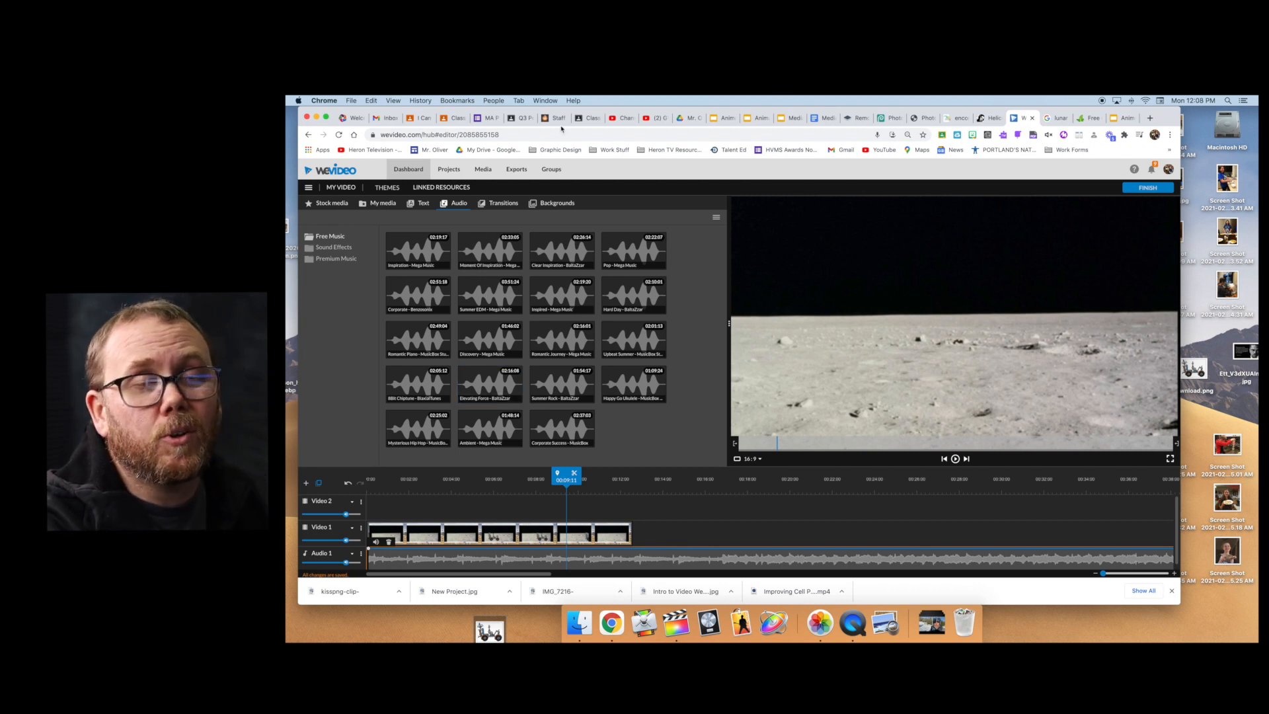
Open the Traffic sound effects in the WeVideo audio library and preview the Taxi sound
click(989, 117)
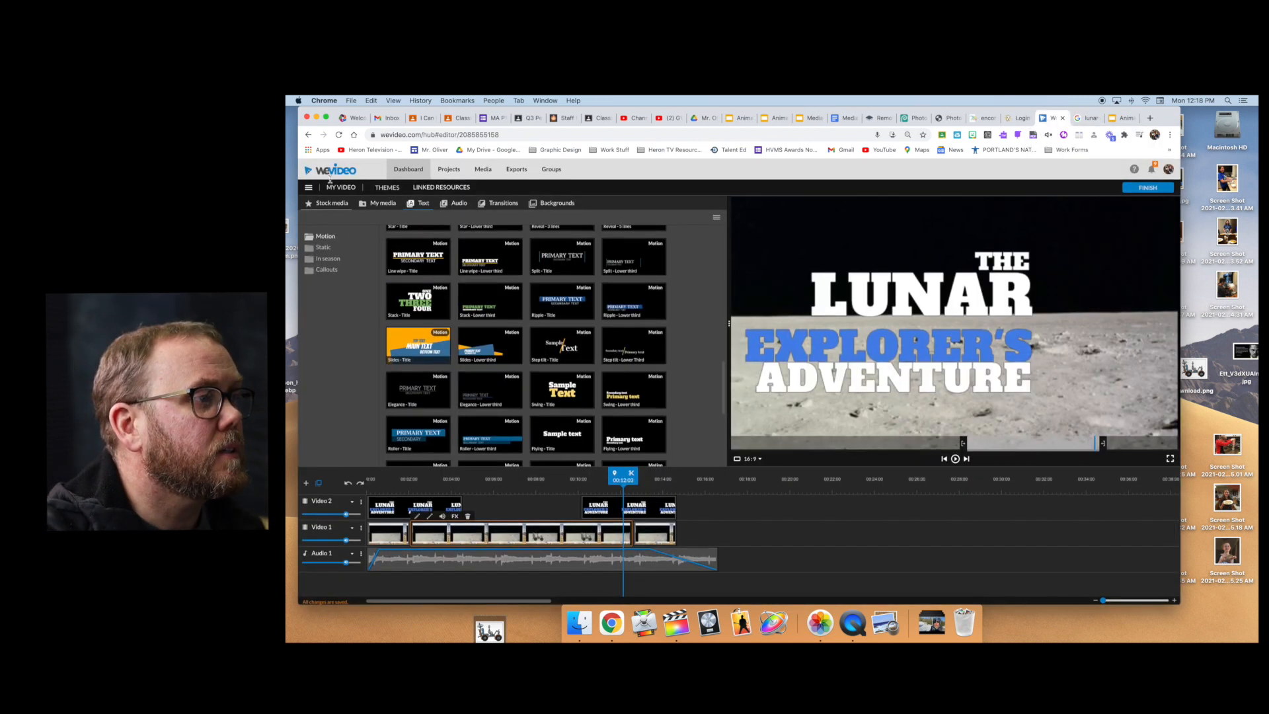
click(465, 205)
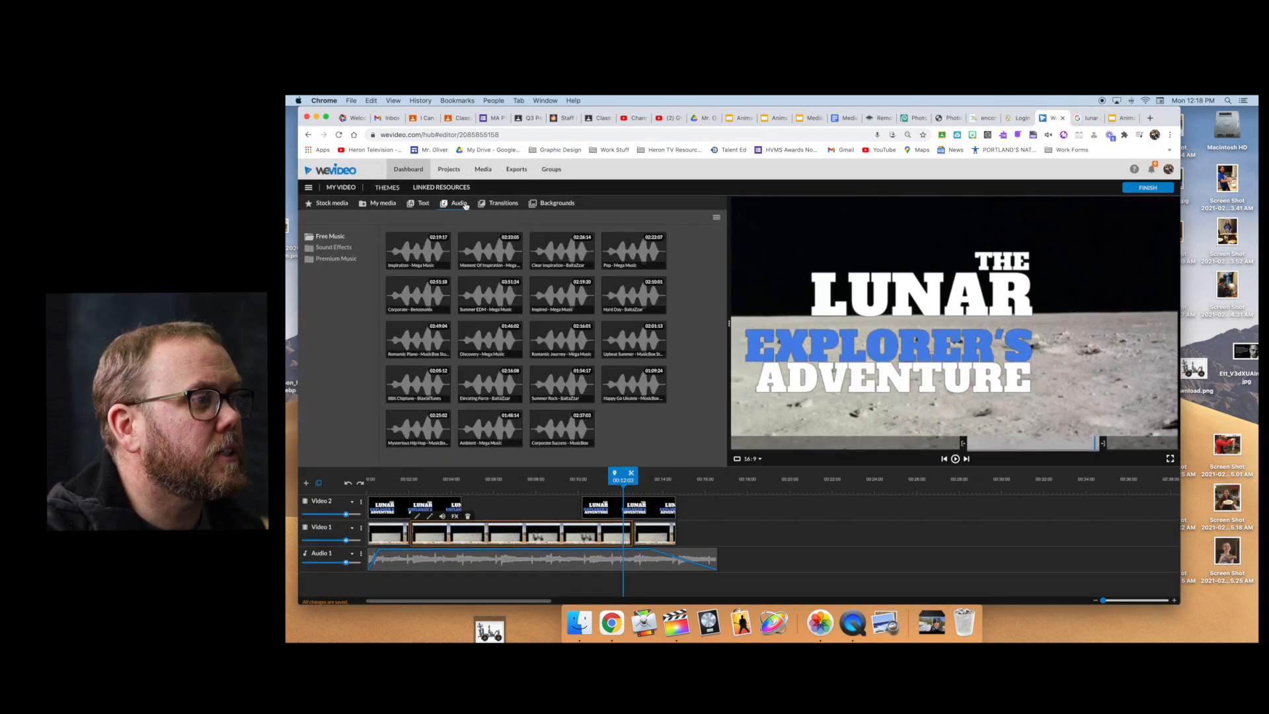
click(333, 247)
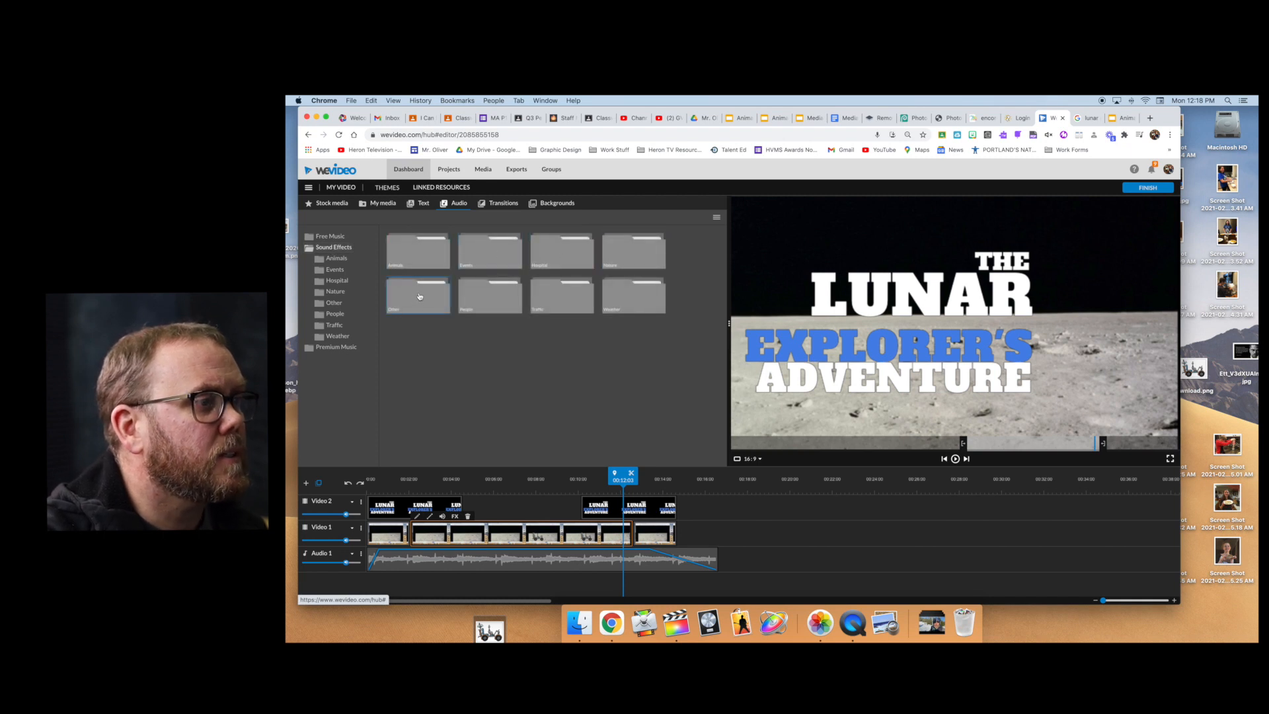
double_click(562, 295)
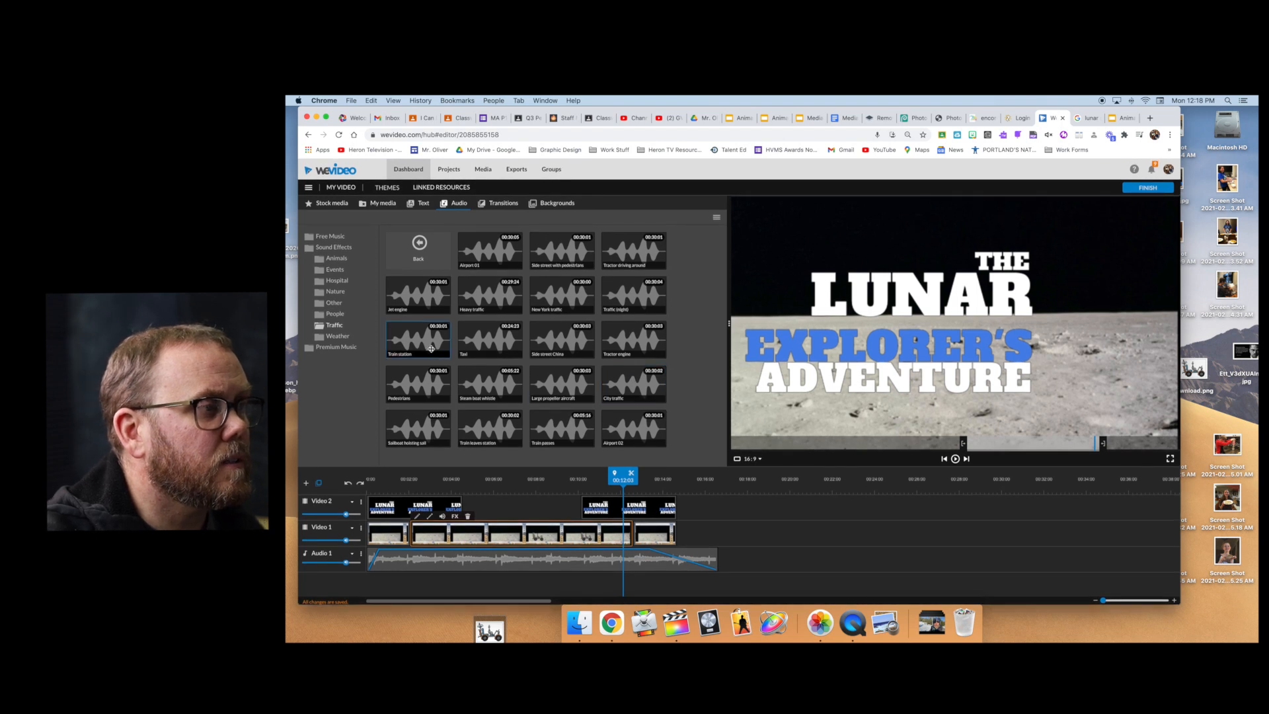
click(475, 348)
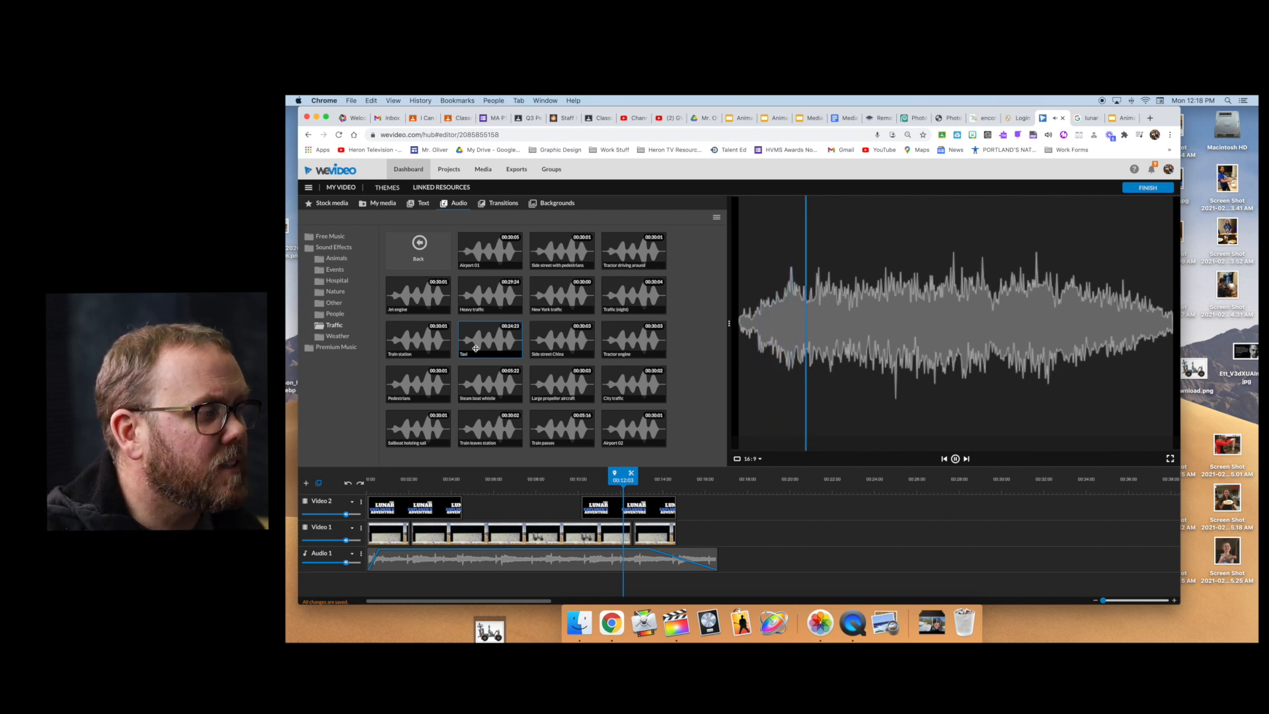
Add an audio track named Audio 2 and place the Taxi sound effect at its start
drag(470, 383, 380, 589)
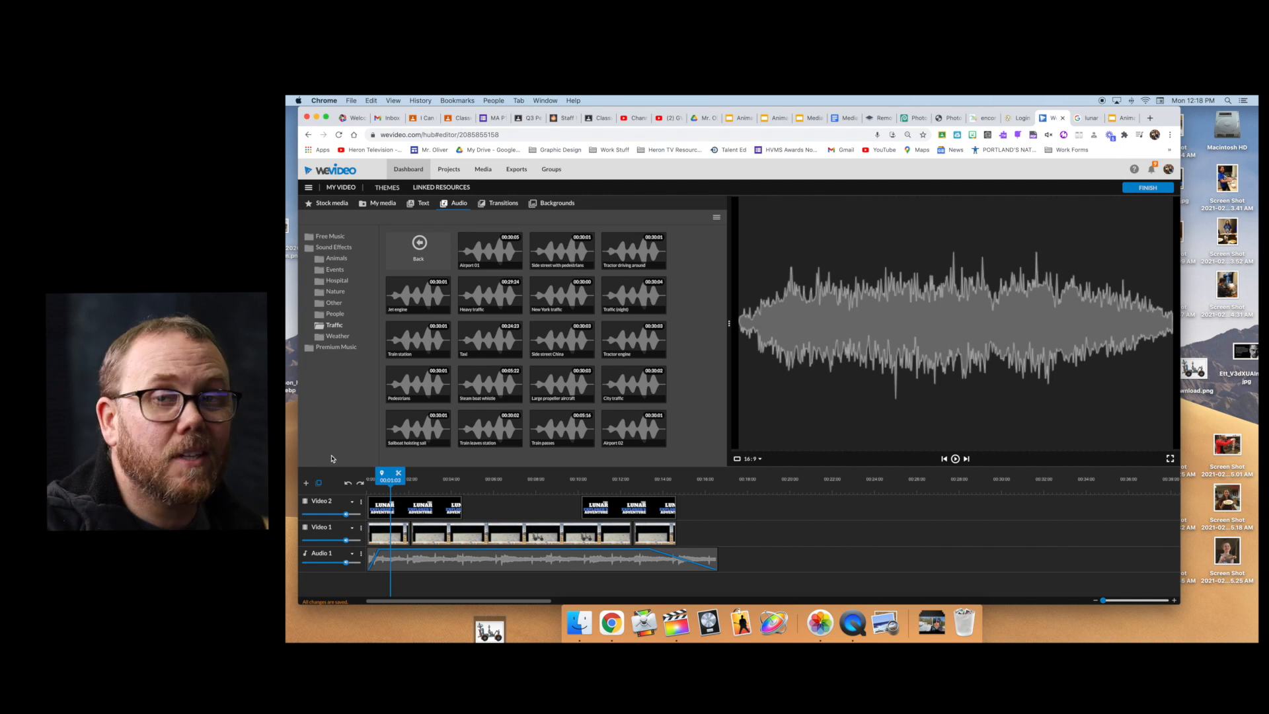
click(306, 483)
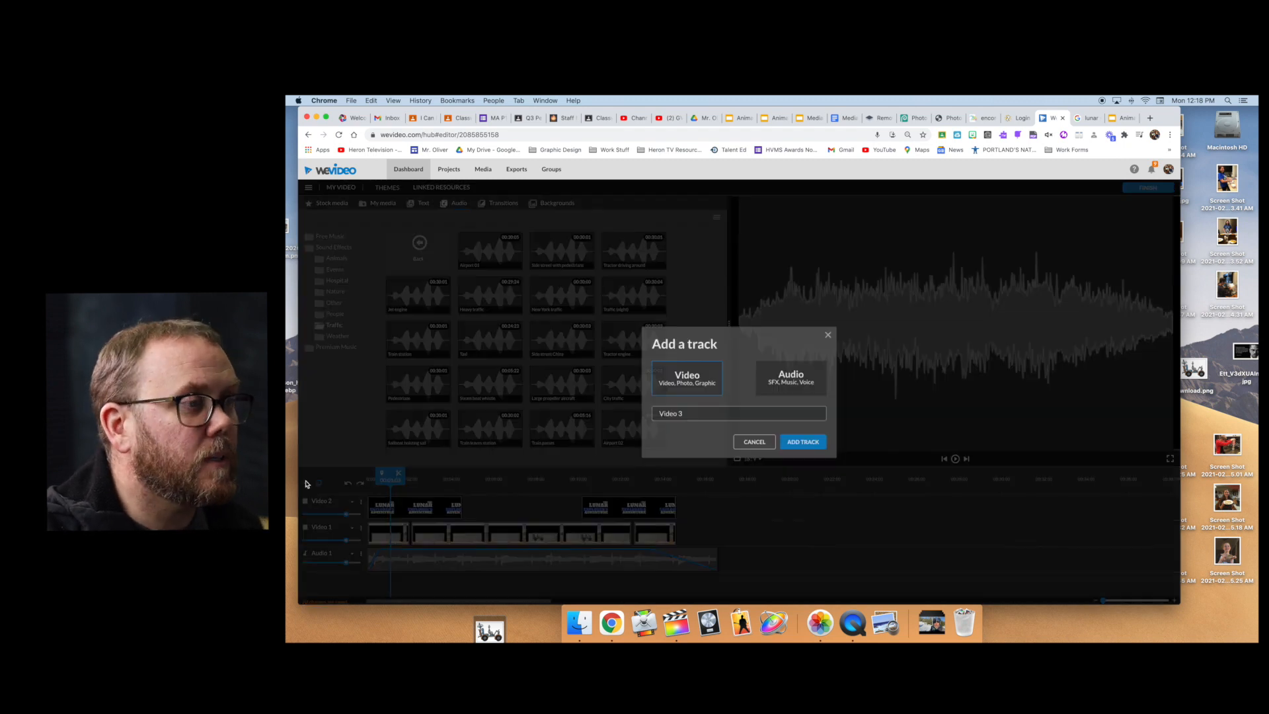
click(778, 378)
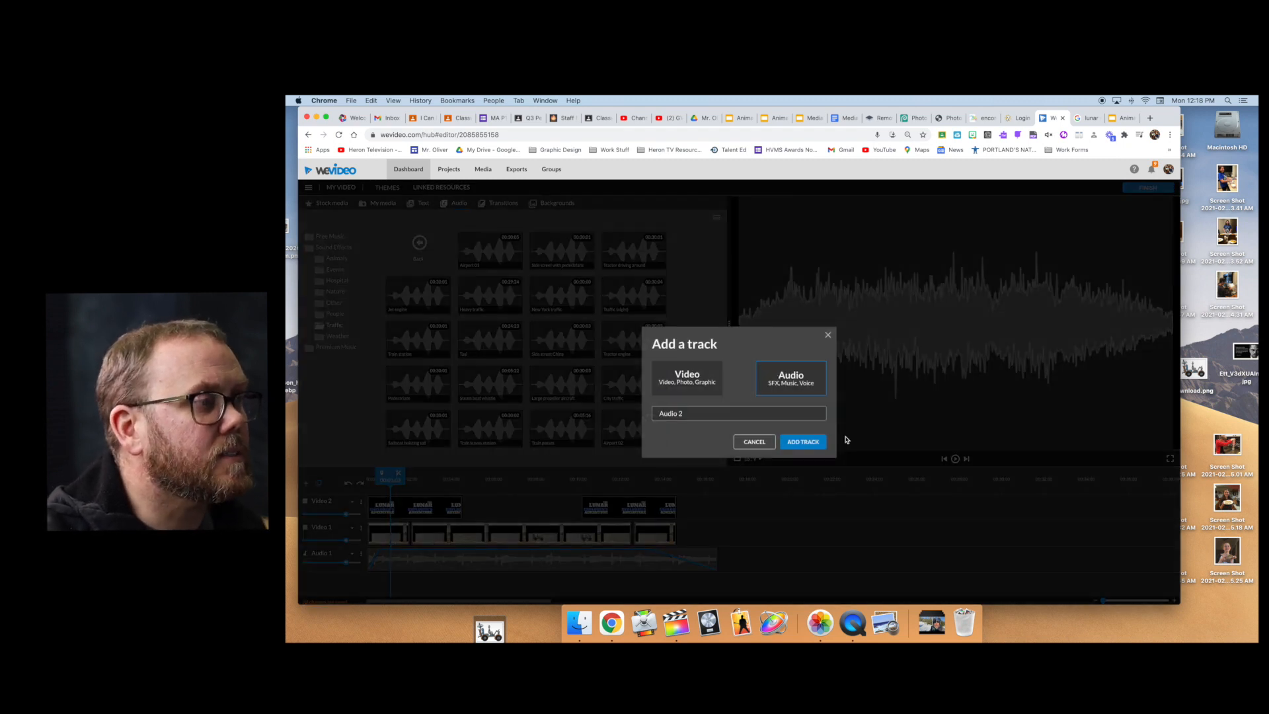
click(810, 443)
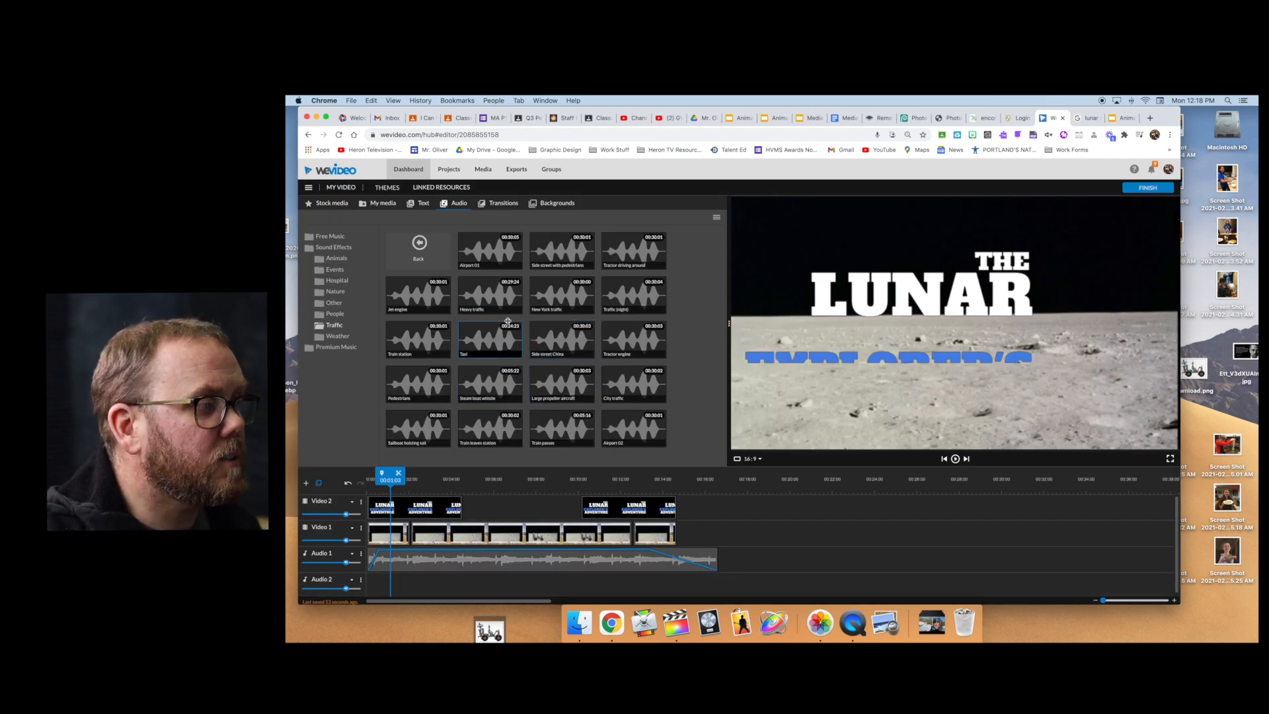
drag(490, 337, 380, 585)
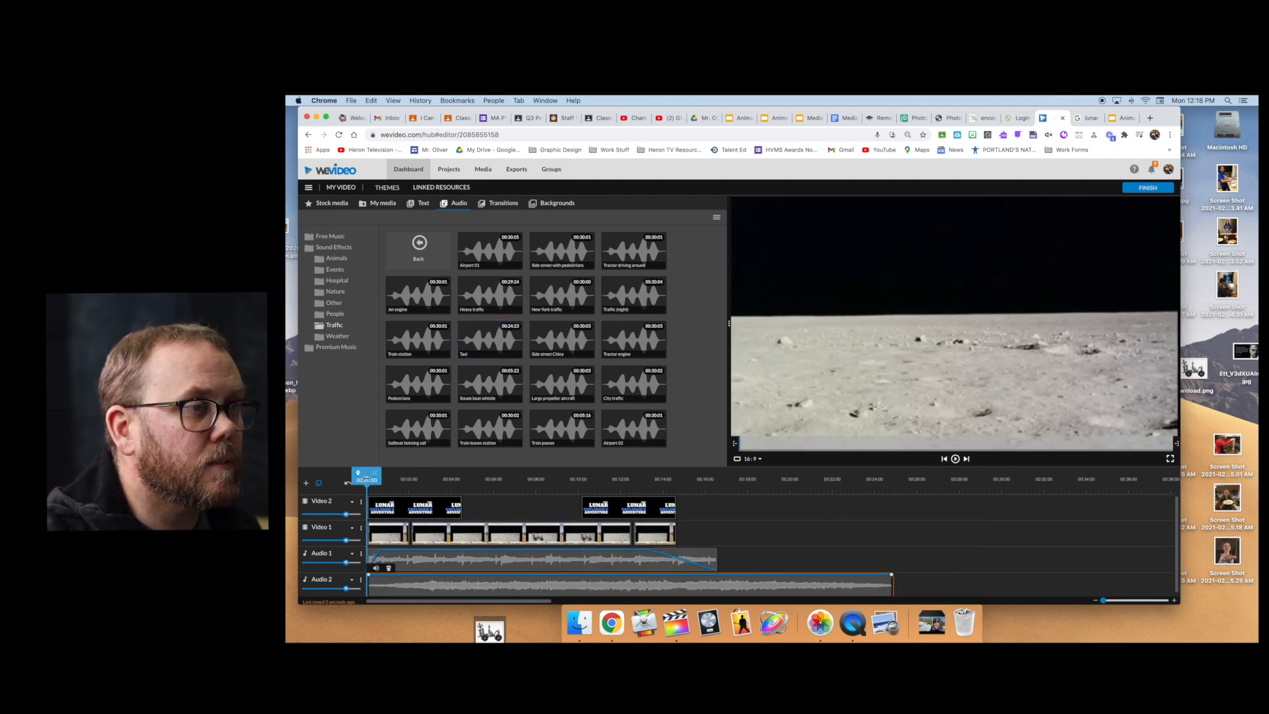
Shorten the Taxi sound on Audio 2 to end at about 15 seconds, just past the last video clip, checking it in playback
key(space)
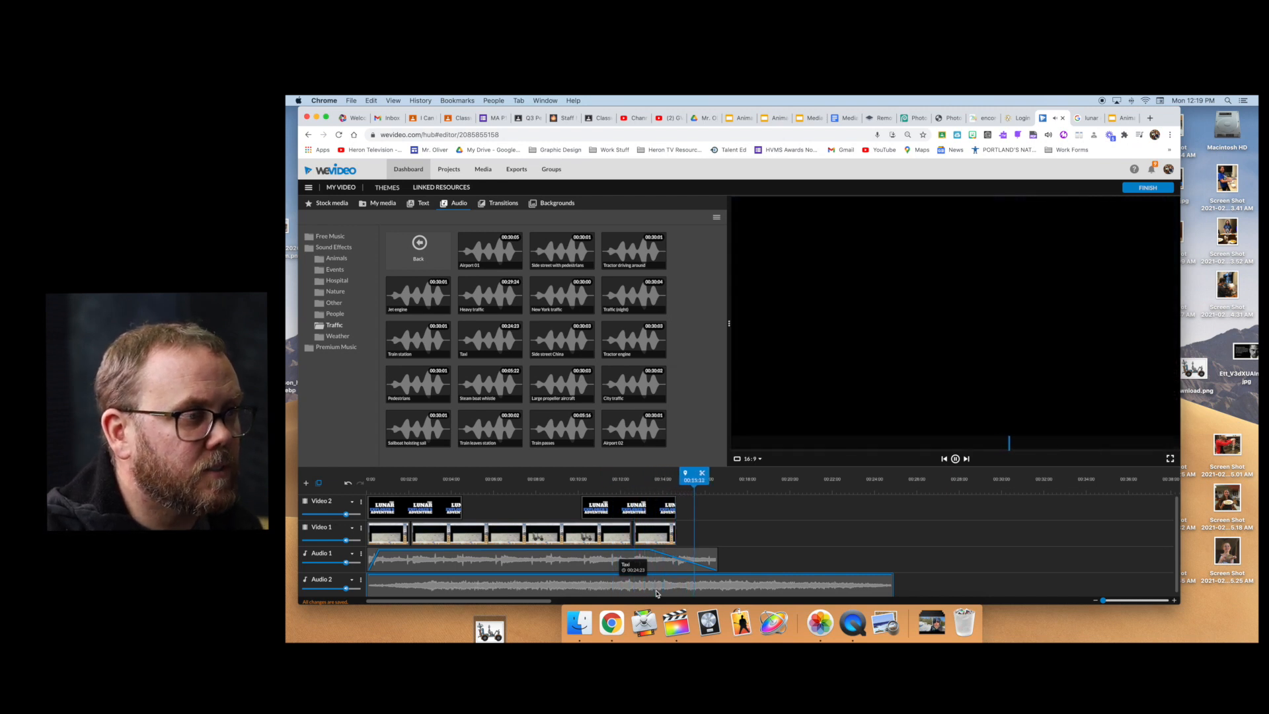
key(space)
drag(892, 585, 683, 583)
drag(672, 478, 627, 478)
click(598, 477)
key(space)
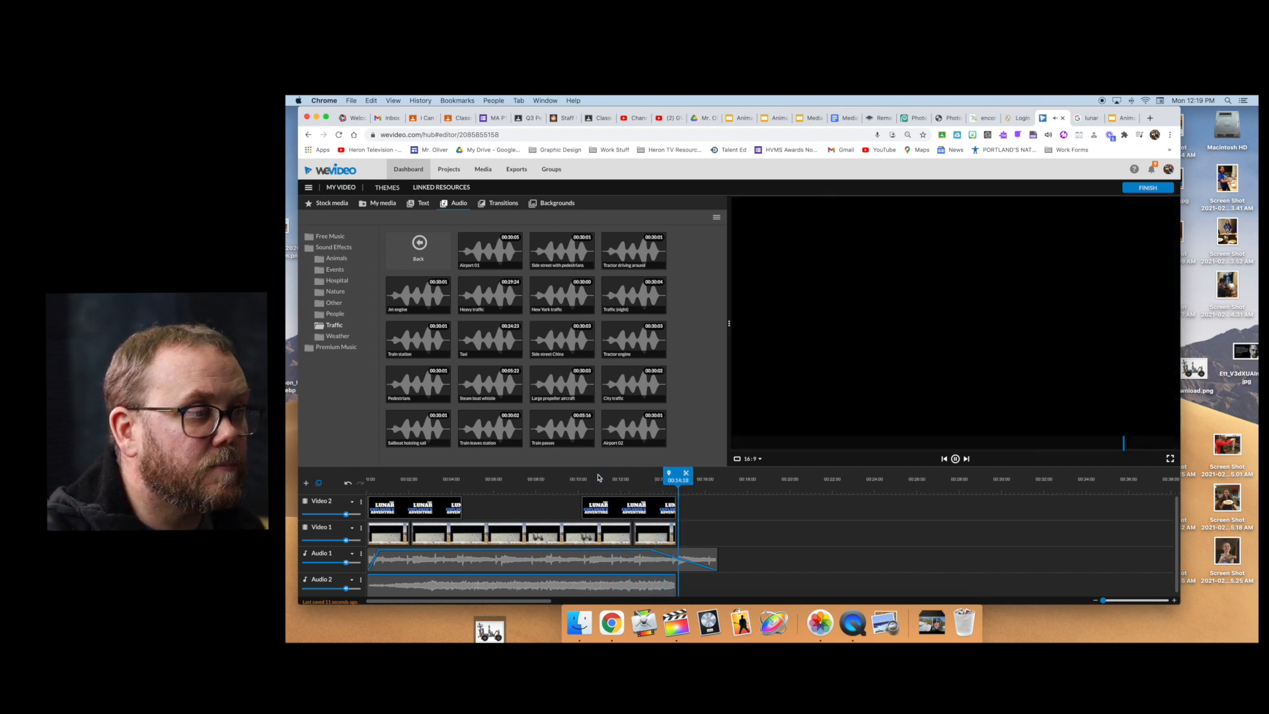
key(space)
drag(677, 582, 689, 576)
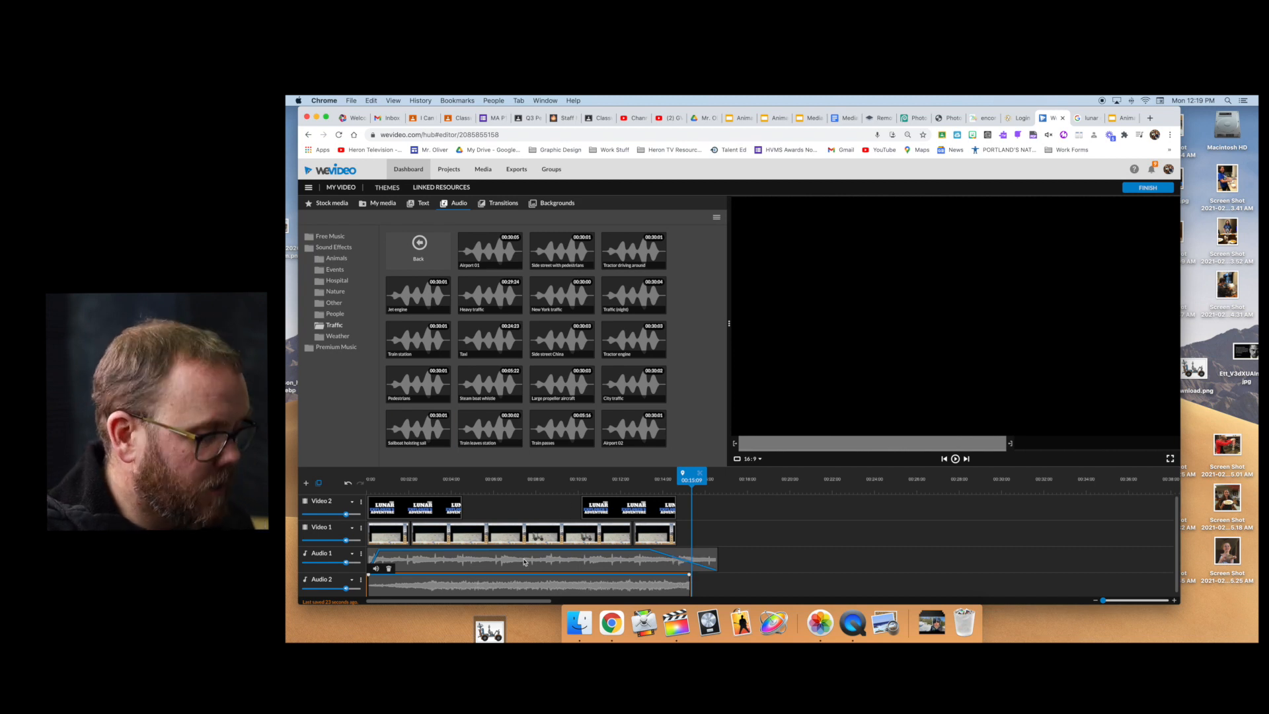
Give the Taxi sound a fade-out of about 3 seconds and play the project's closing part
click(376, 569)
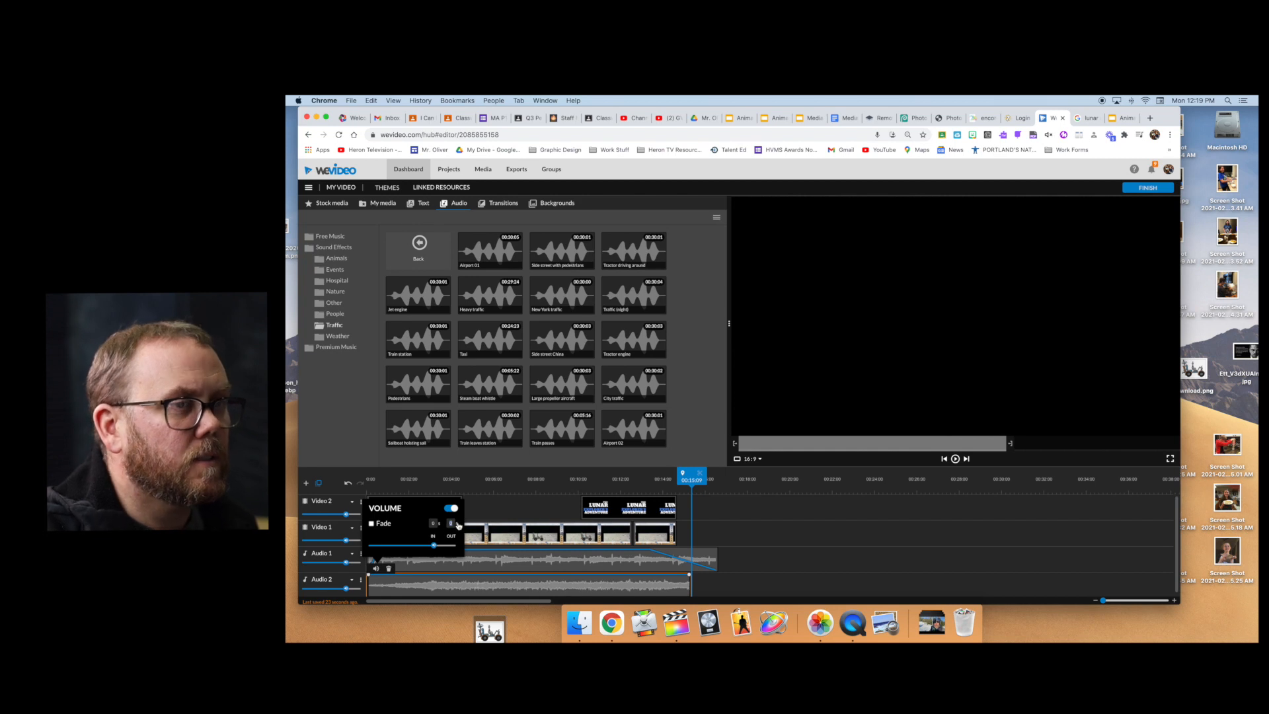
text(4)
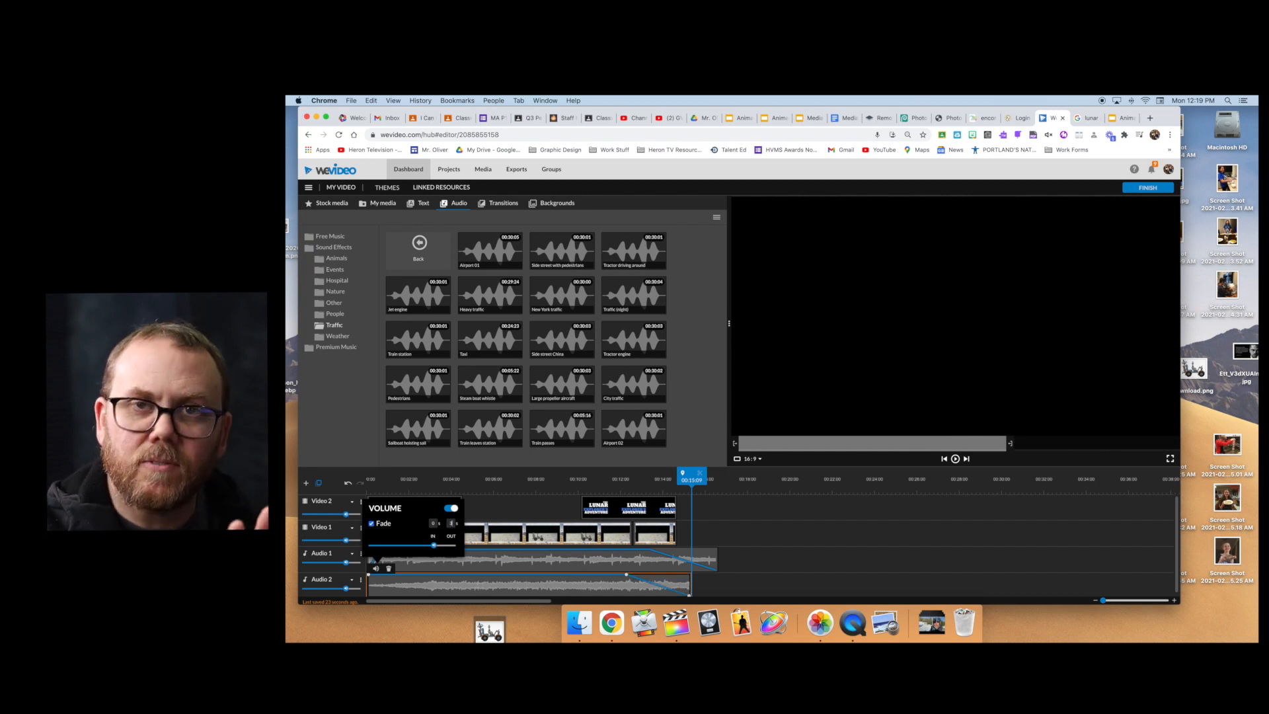
drag(693, 481, 575, 484)
key(space)
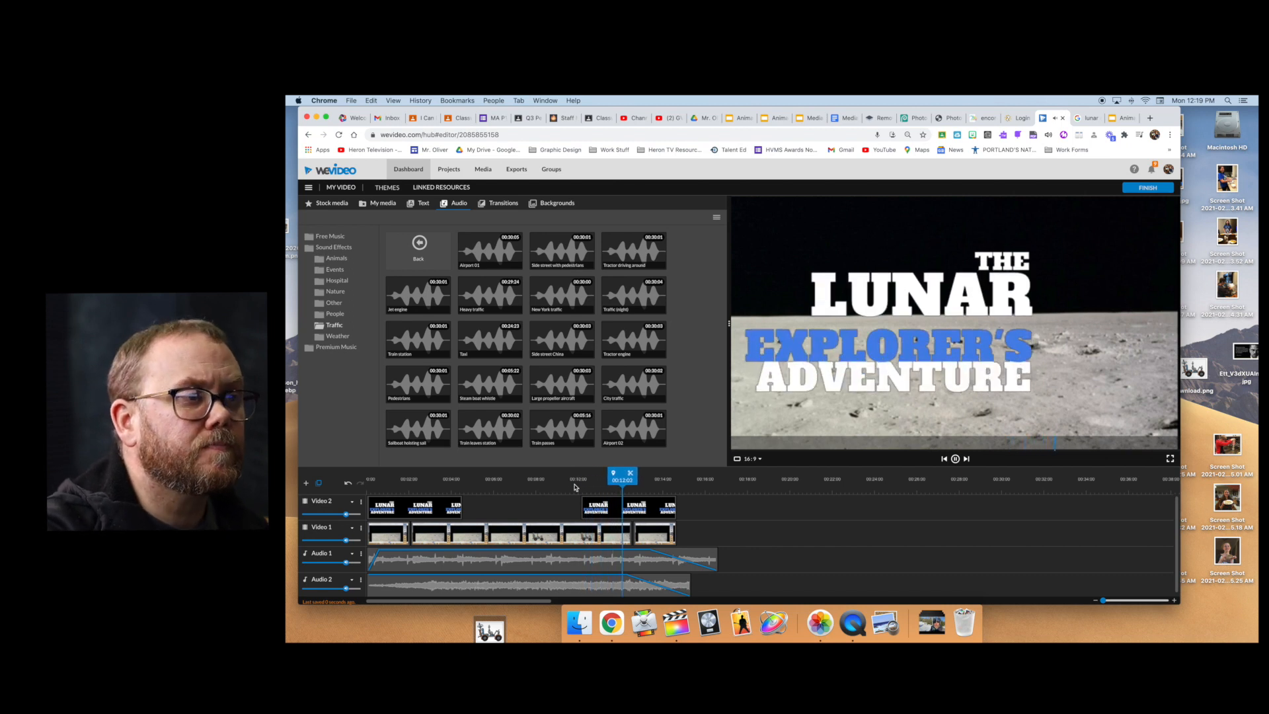
key(space)
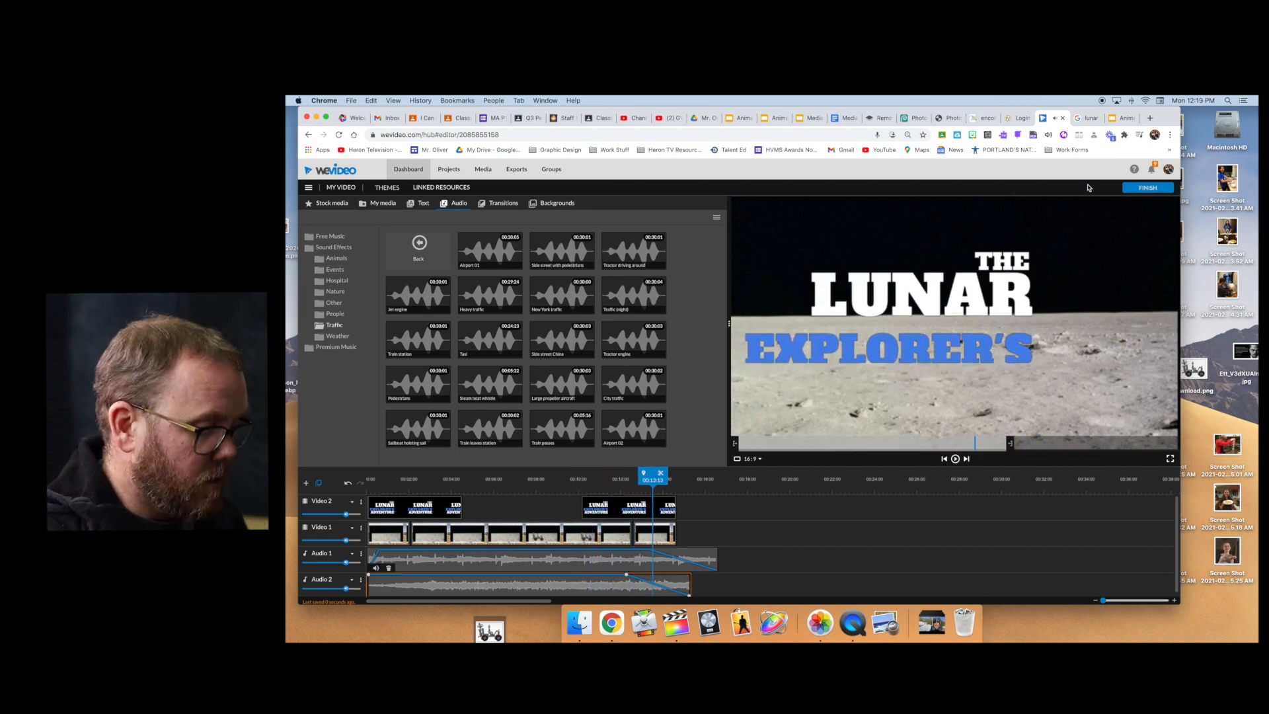
Export the finished video as Lunar Exploration in HD 1280x720, with Google Drive as a destination
click(1147, 187)
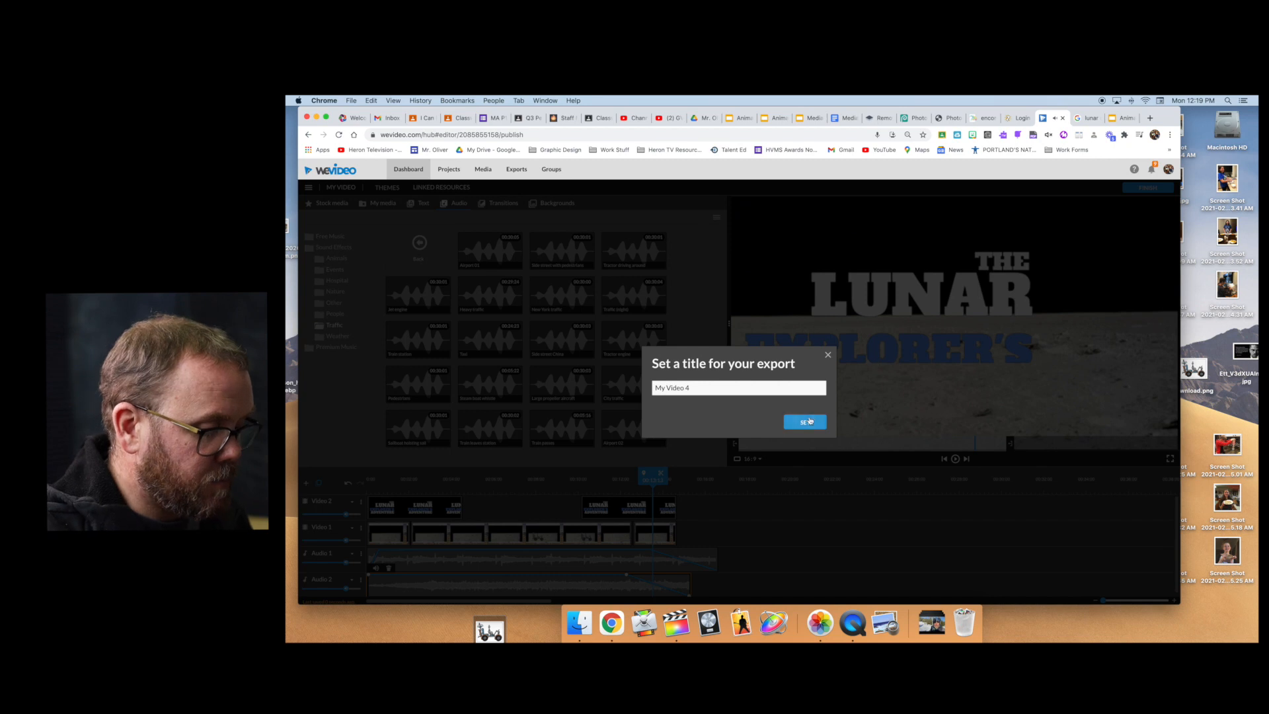
drag(730, 385, 640, 374)
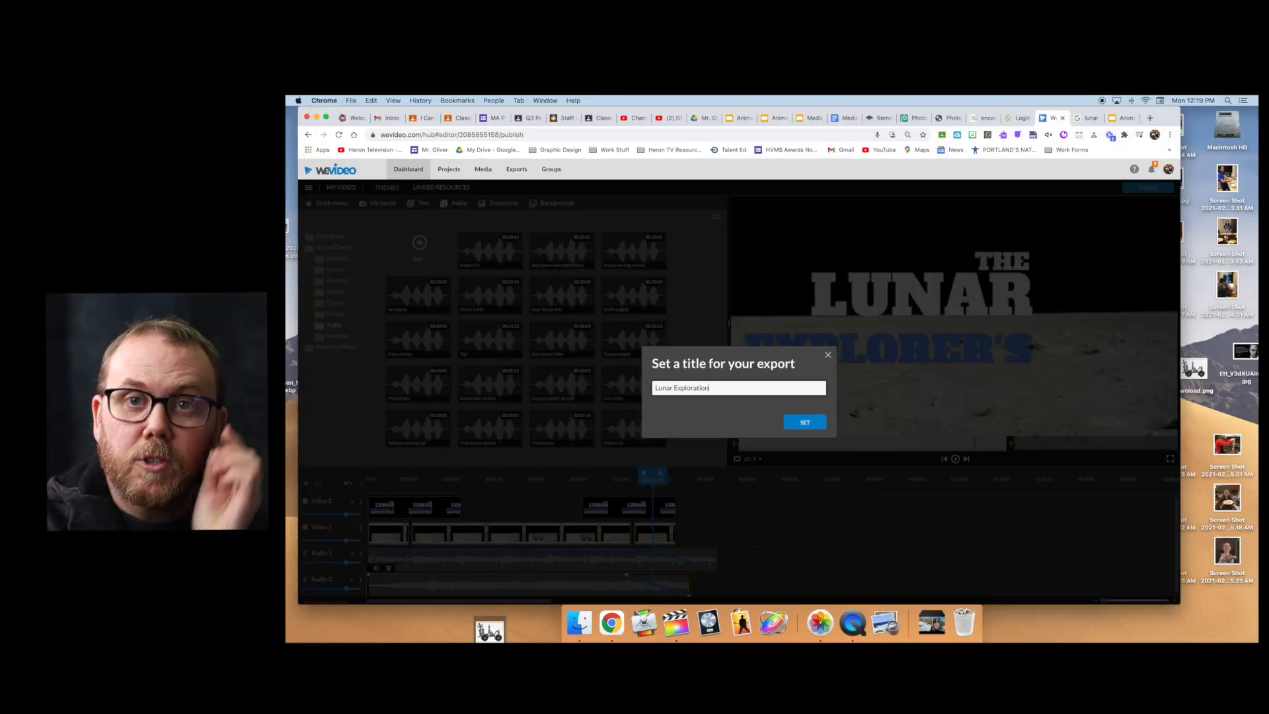
click(804, 422)
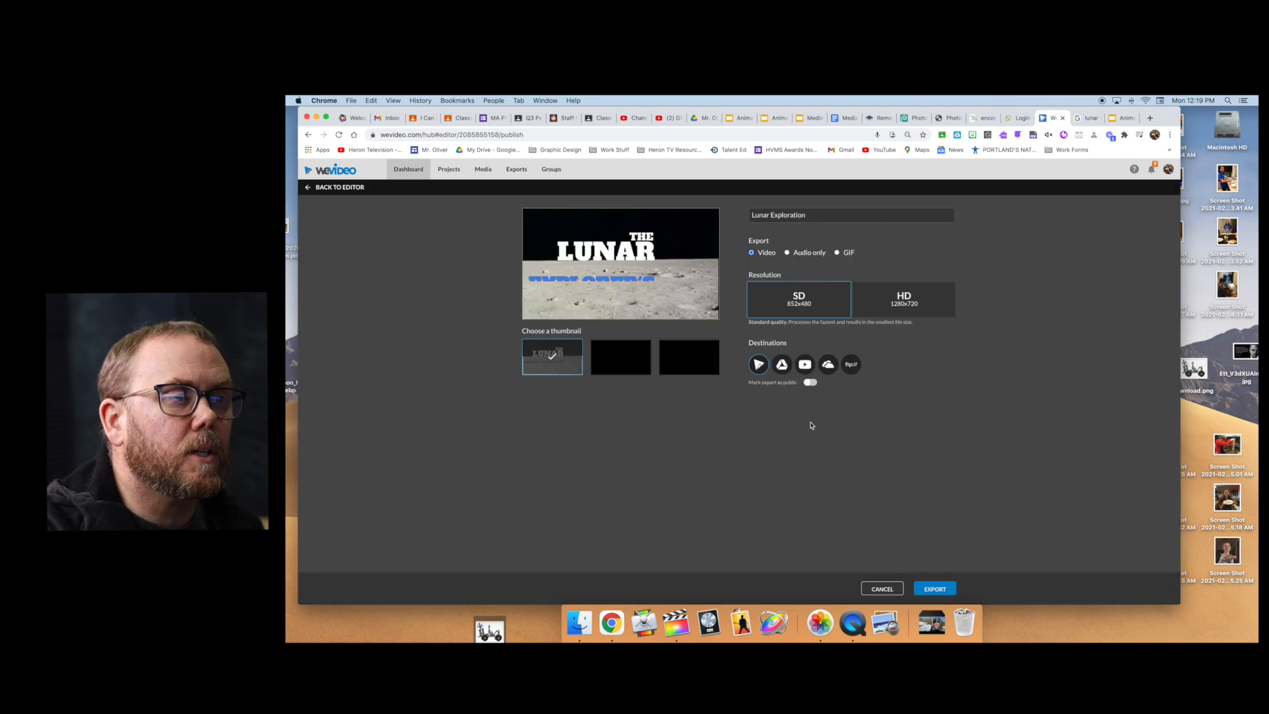
click(897, 299)
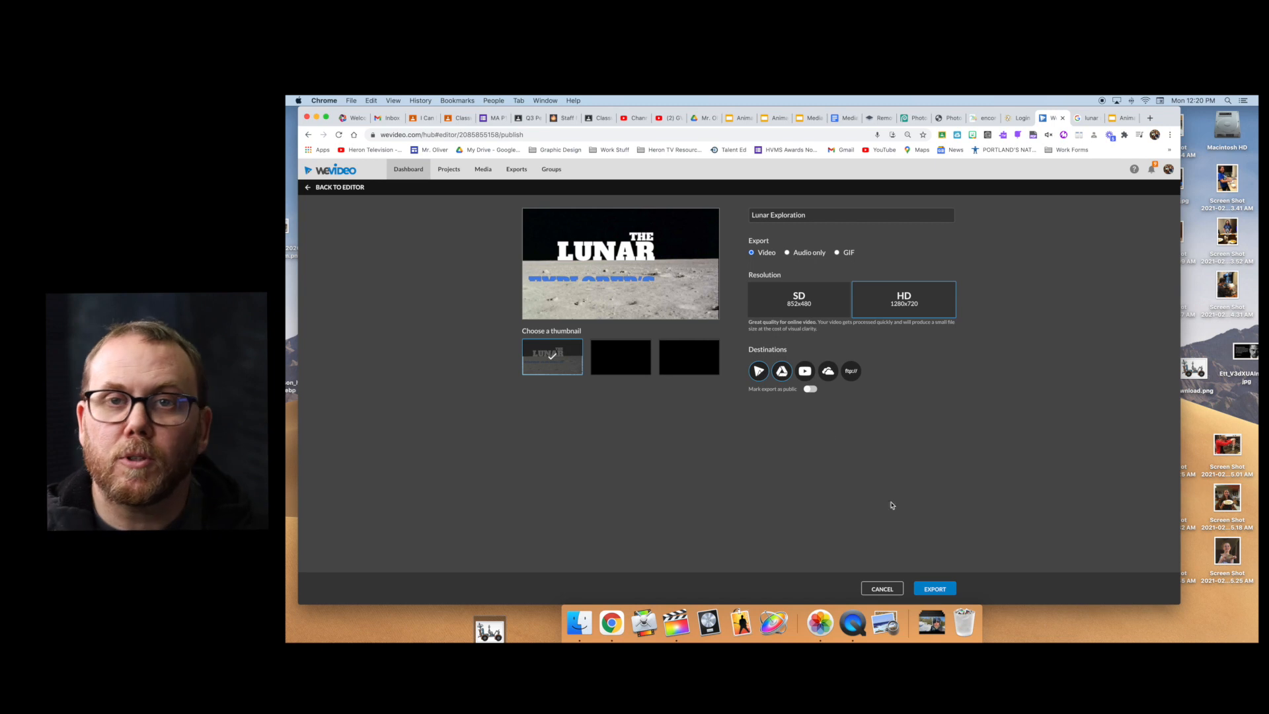
click(939, 589)
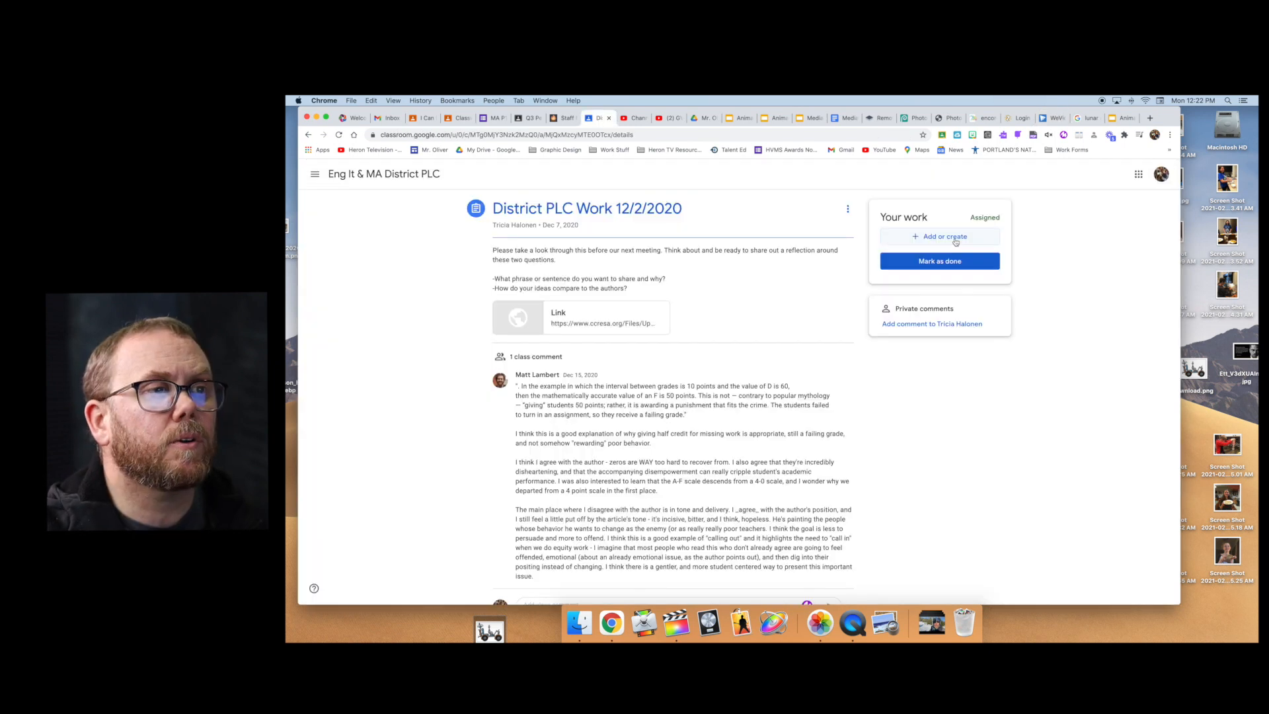
In Google Classroom, attach the Lunar Exploration video from Google Drive to the District PLC Work 12/2/2020 assignment
click(955, 241)
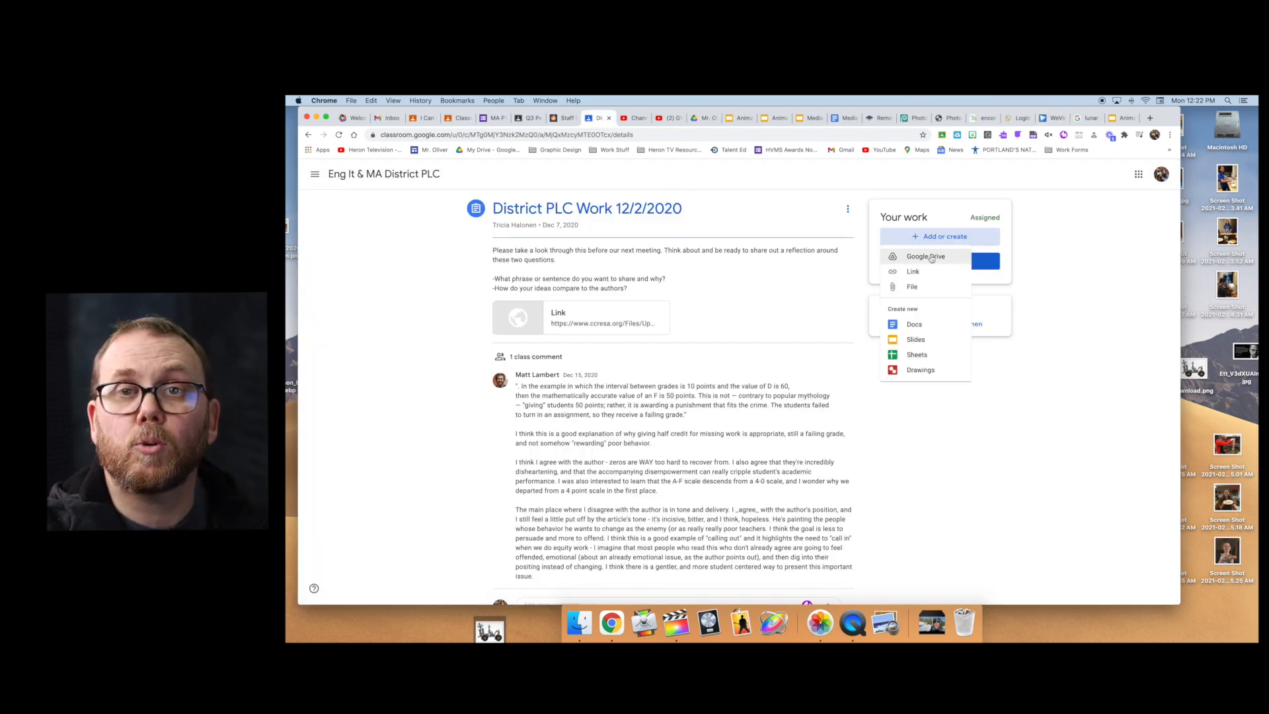
click(932, 257)
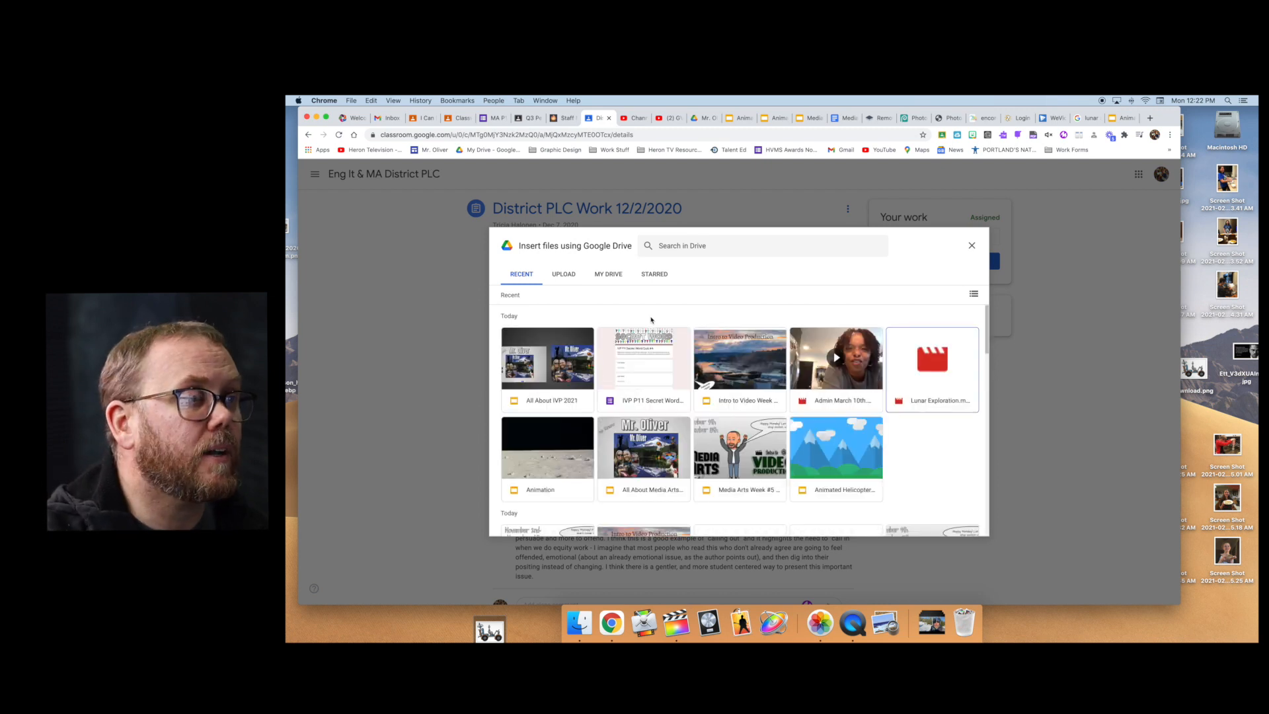
click(912, 356)
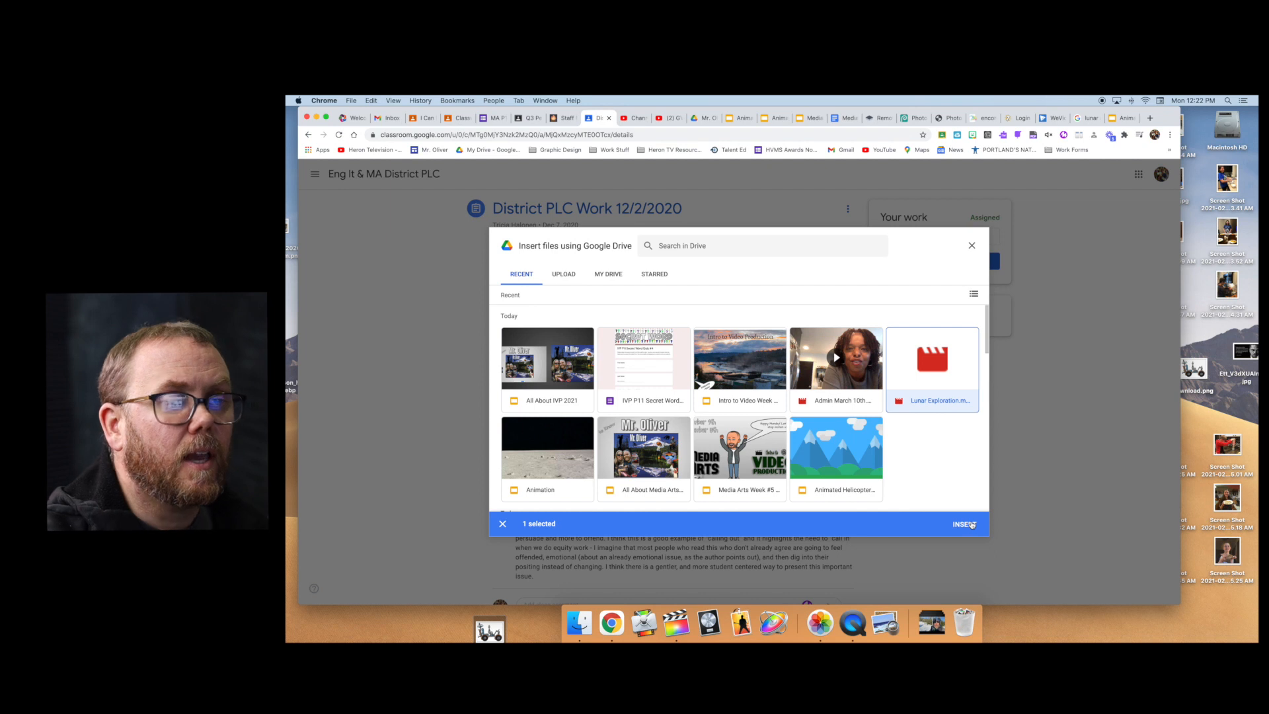
click(964, 524)
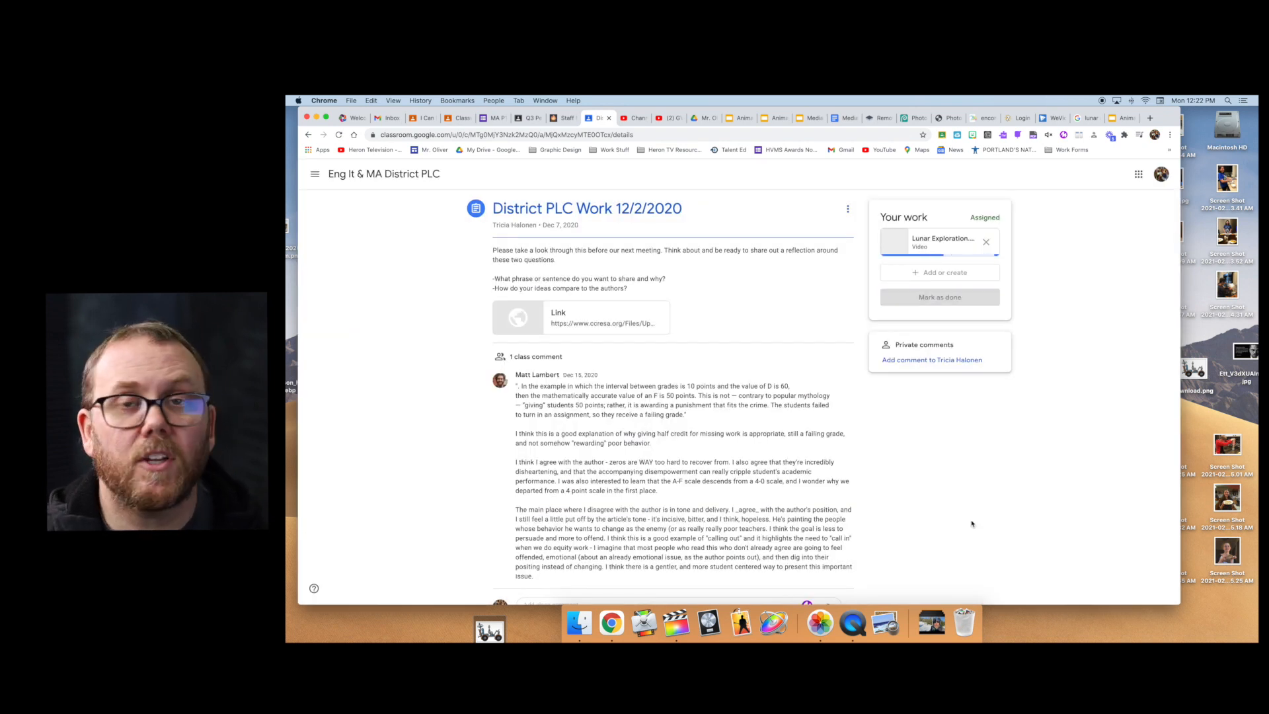